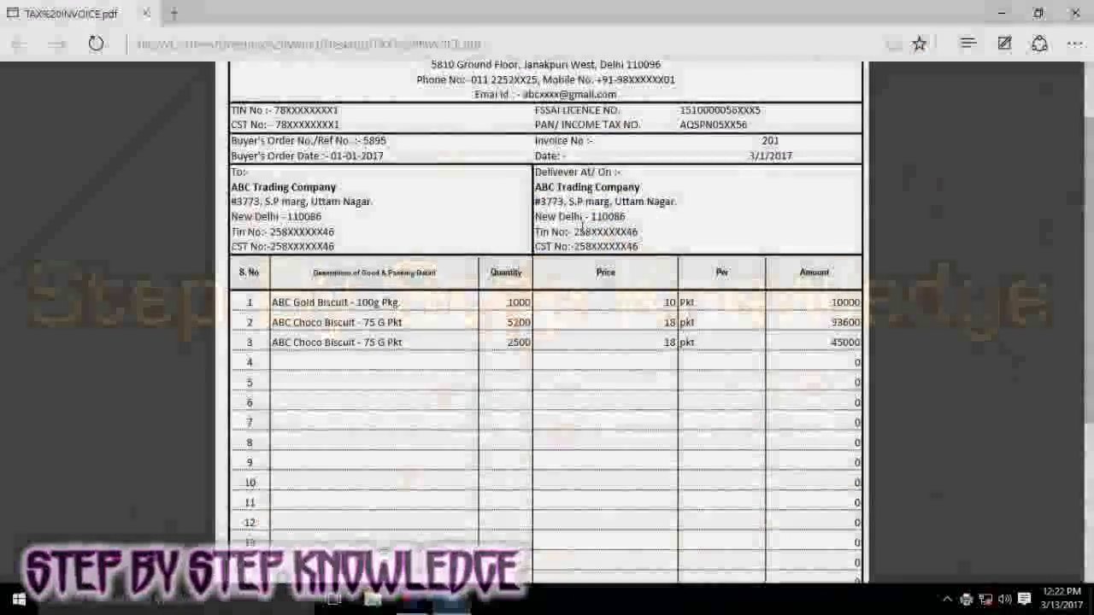
- Create a new desktop Excel worksheet named Tax Invoice and open it
{"action": "scroll", "coordinate": [581, 232], "scroll_direction": "down", "scroll_amount": 5}
{"action": "scroll", "coordinate": [583, 233], "scroll_direction": "down", "scroll_amount": 2}
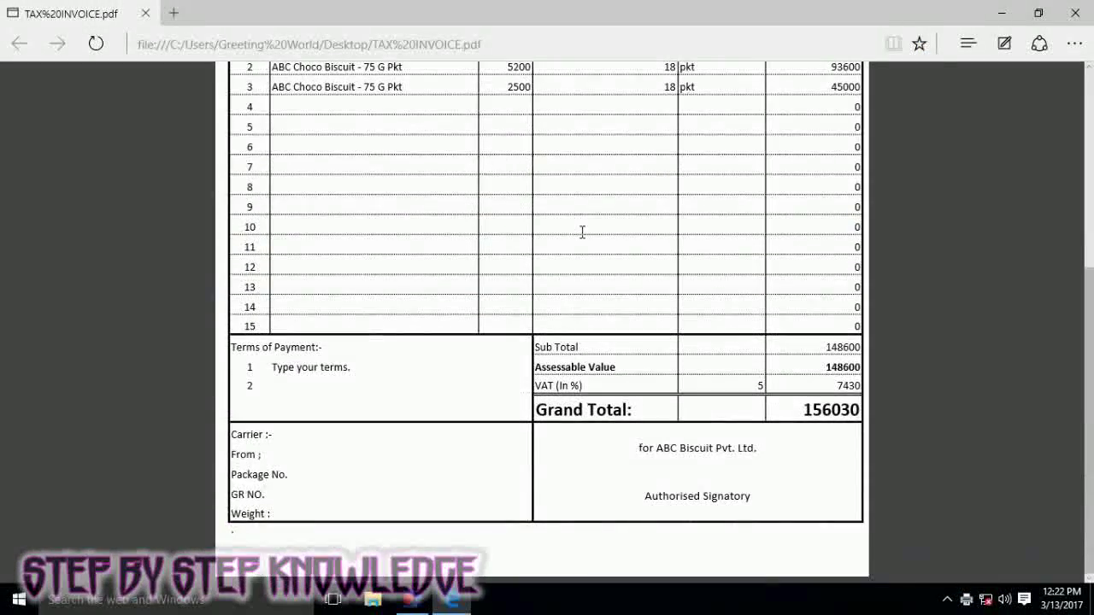
{"action": "scroll", "coordinate": [582, 233], "scroll_direction": "up", "scroll_amount": 4}
{"action": "scroll", "coordinate": [581, 229], "scroll_direction": "down", "scroll_amount": 4}
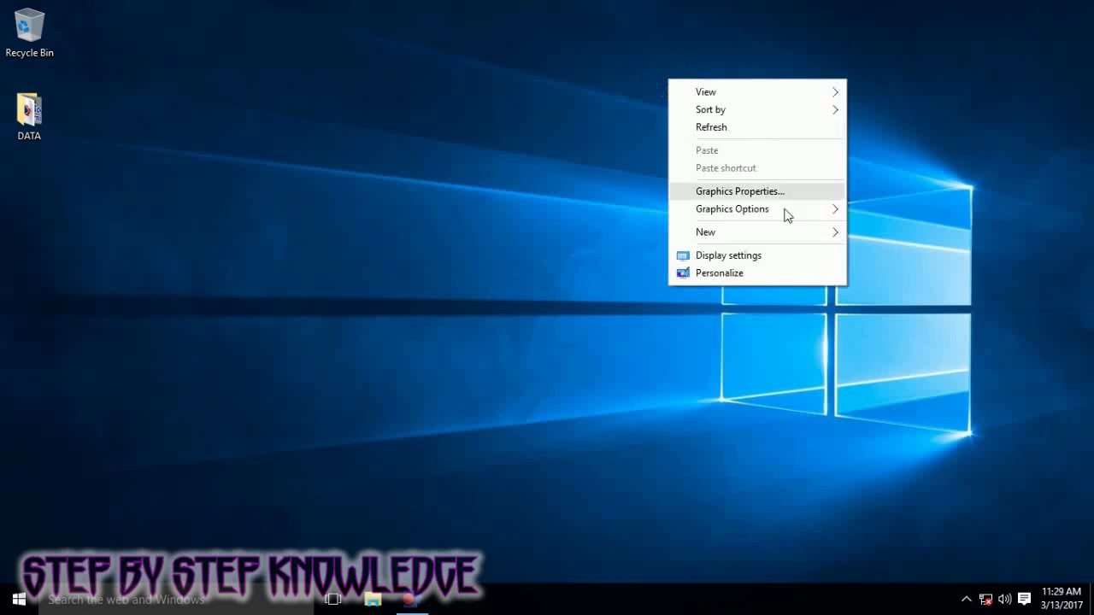
{"action": "left_click", "coordinate": [807, 227]}
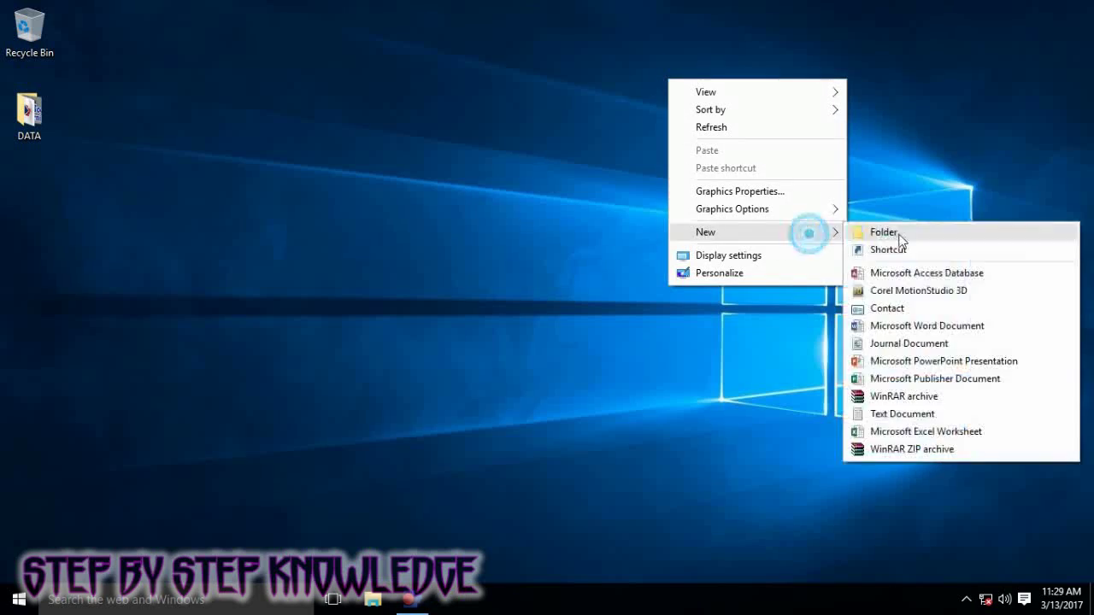
{"action": "left_click", "coordinate": [926, 433]}
{"action": "type", "text": "Tax"}
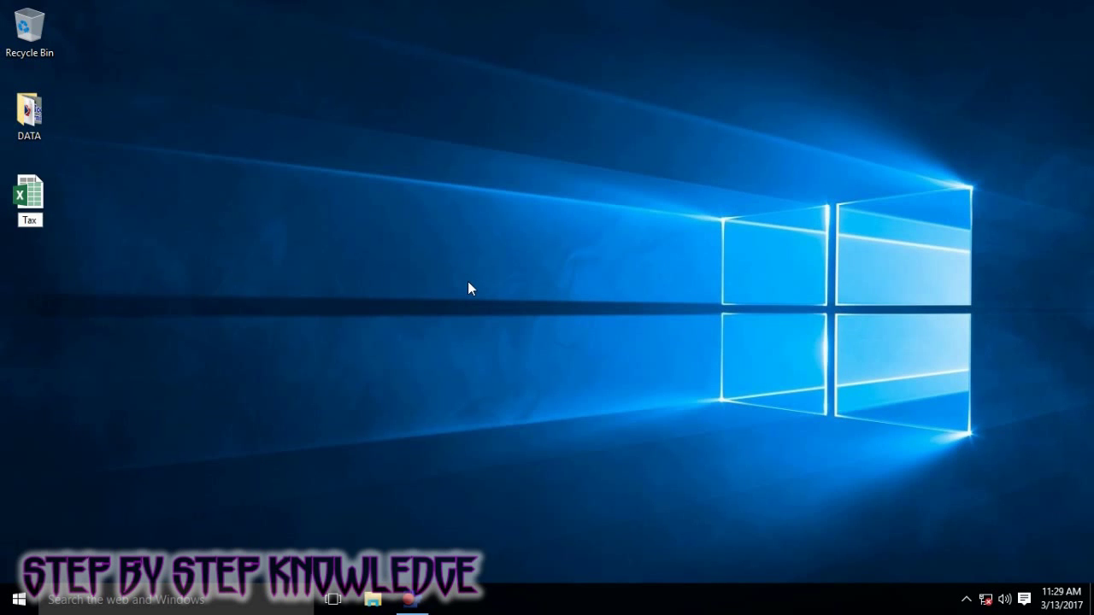
{"action": "type", "text": "e"}
{"action": "key", "text": "Return"}
{"action": "right_click", "coordinate": [32, 174]}
{"action": "left_click", "coordinate": [53, 189]}
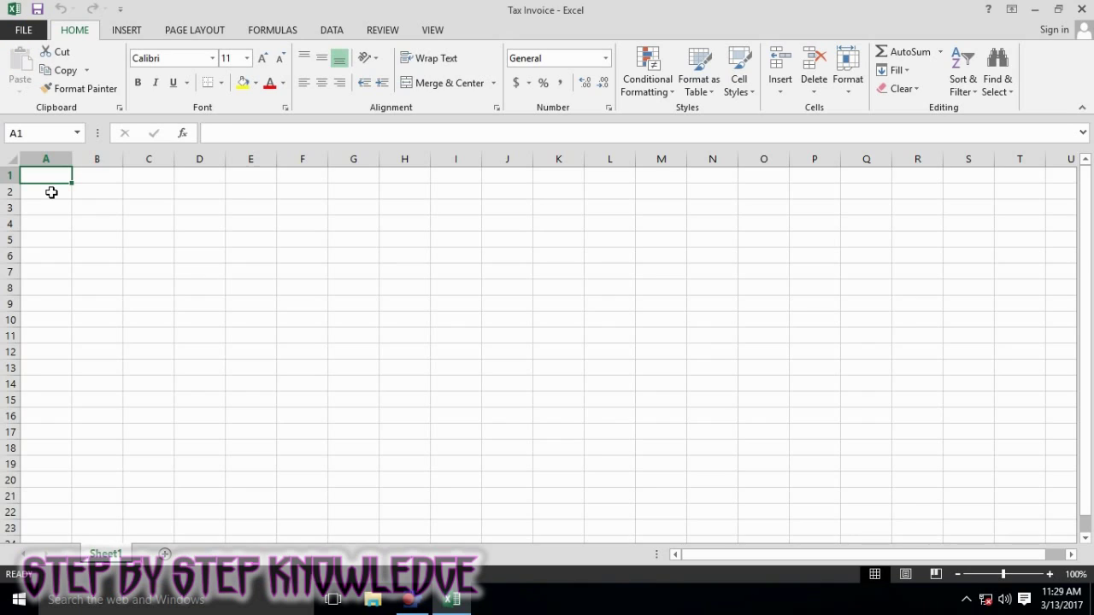
- Enter TAX INVOICE in A1 and ABC BISCUITS PVT LTD in A2, widening column A
{"action": "type", "text": "TAX INVOICE"}
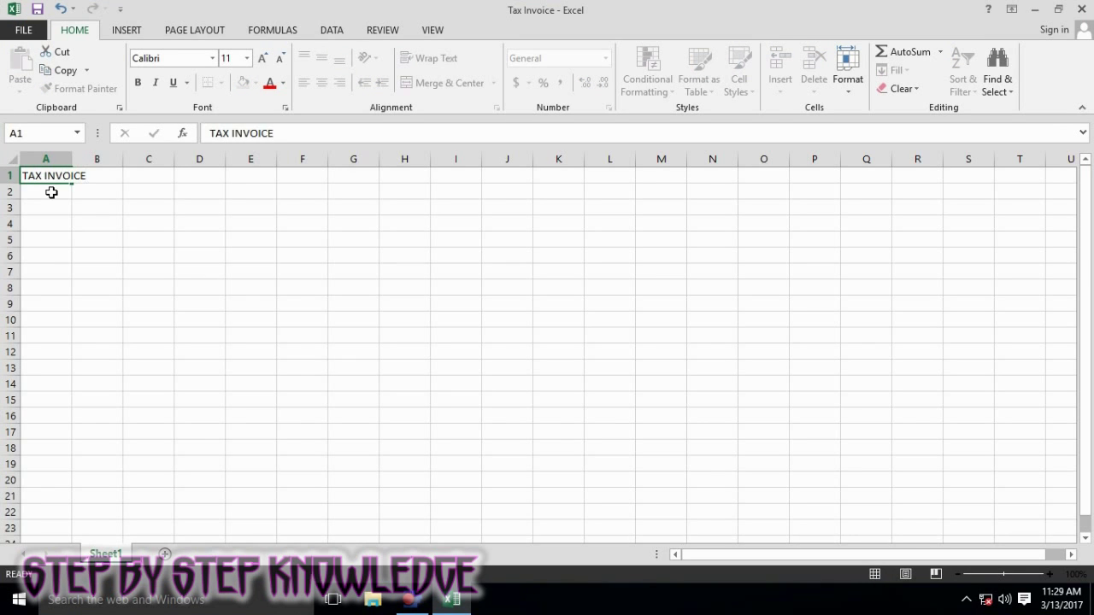
{"action": "key", "text": "Return"}
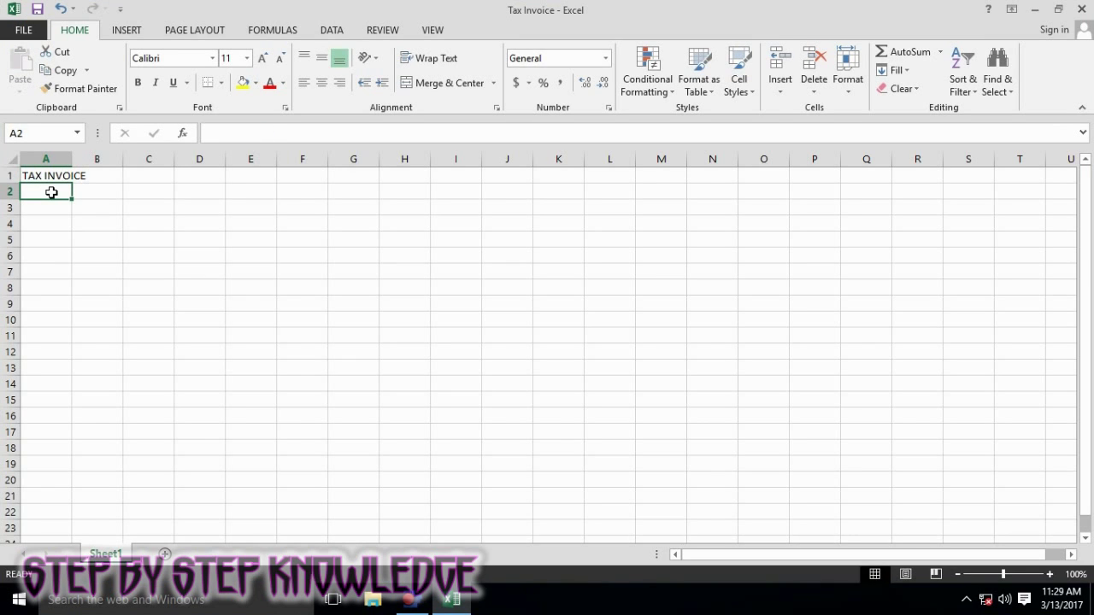
{"action": "type", "text": "ABC Bis"}
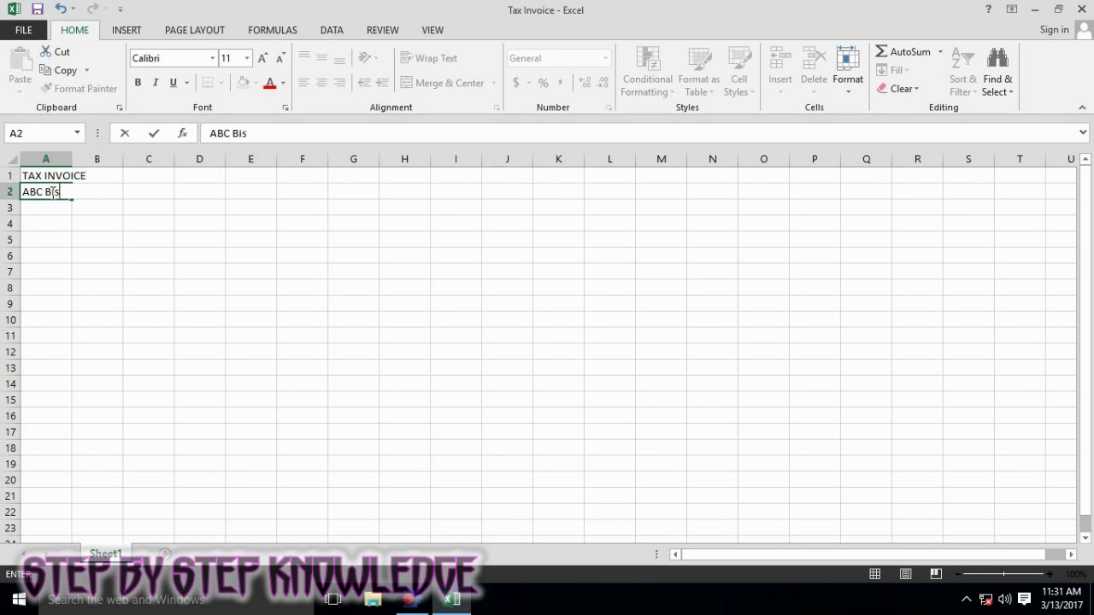
{"action": "type", "text": " LTD"}
{"action": "key", "text": "Return"}
{"action": "left_click", "coordinate": [48, 192]}
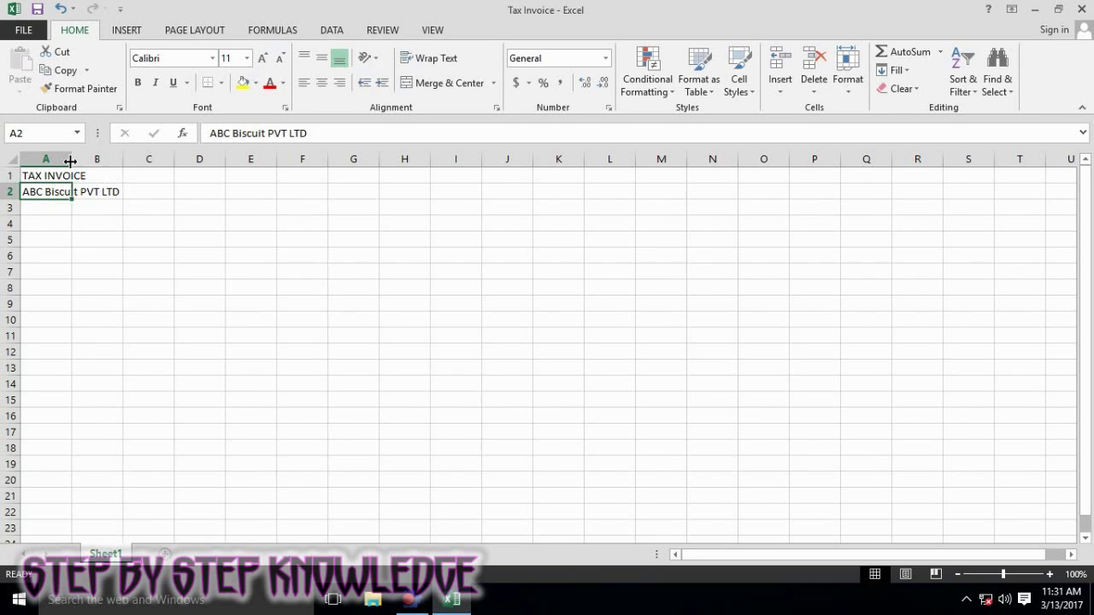
{"action": "double_click", "coordinate": [71, 159]}
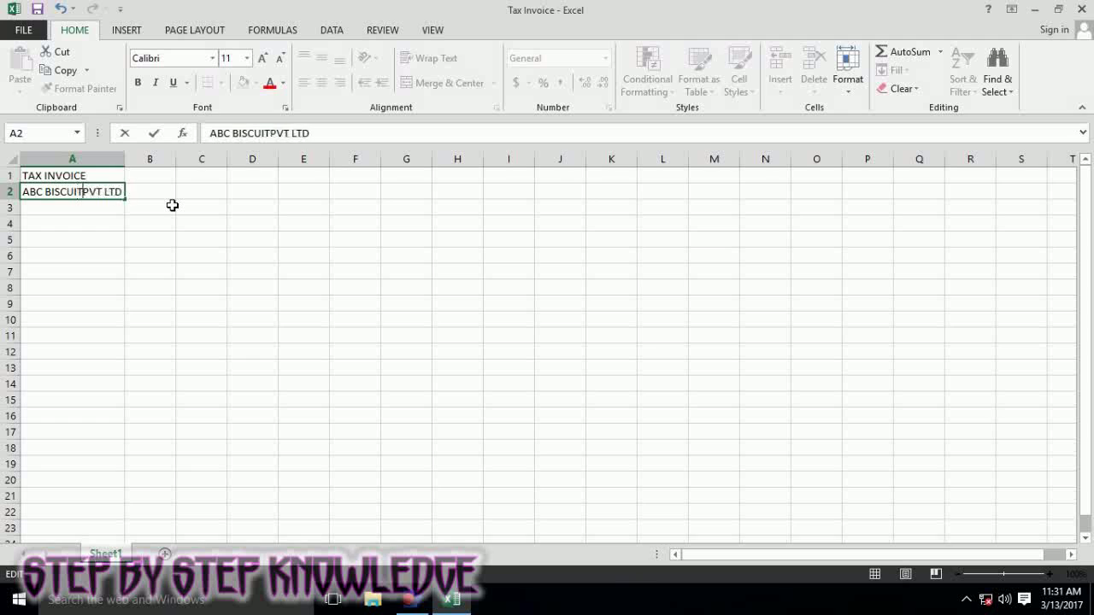
{"action": "left_click", "coordinate": [128, 254]}
{"action": "left_click", "coordinate": [120, 208]}
- Enter the company address in A3 and the phone numbers line in A4
{"action": "type", "text": "5810 Ground Floor, Janakpuri West, Delhi 110096"}
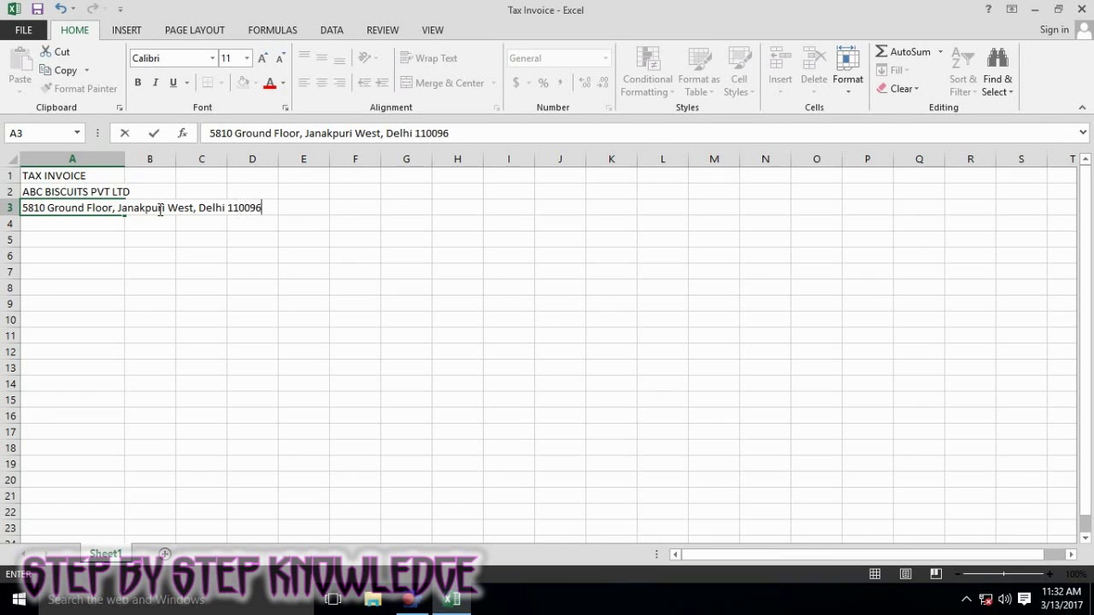
{"action": "key", "text": "Return"}
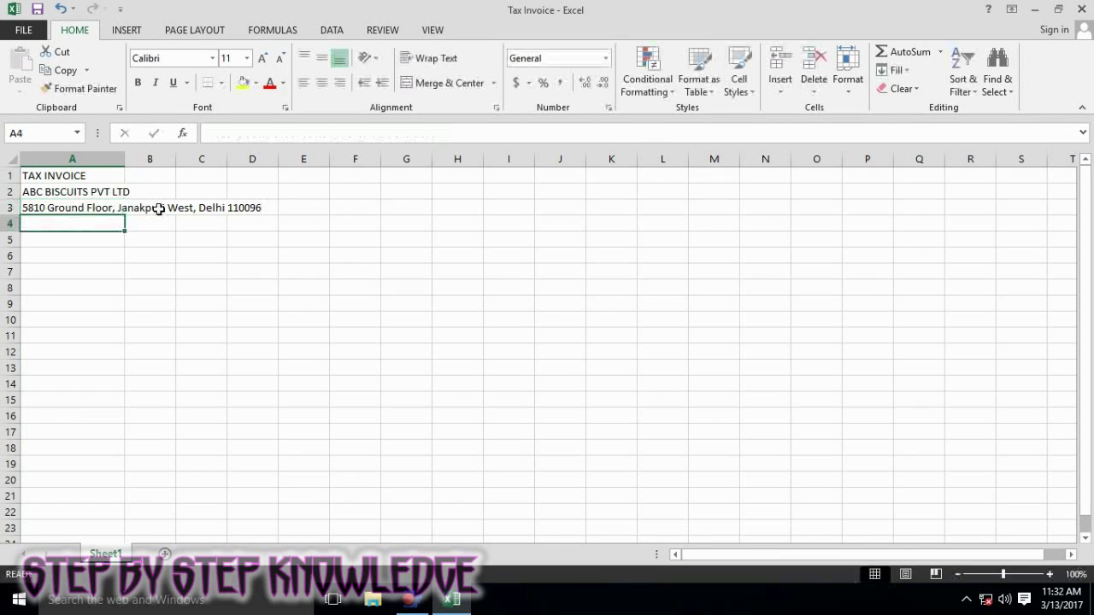
{"action": "type", "text": "Phone No:- 011 2252XX25"}
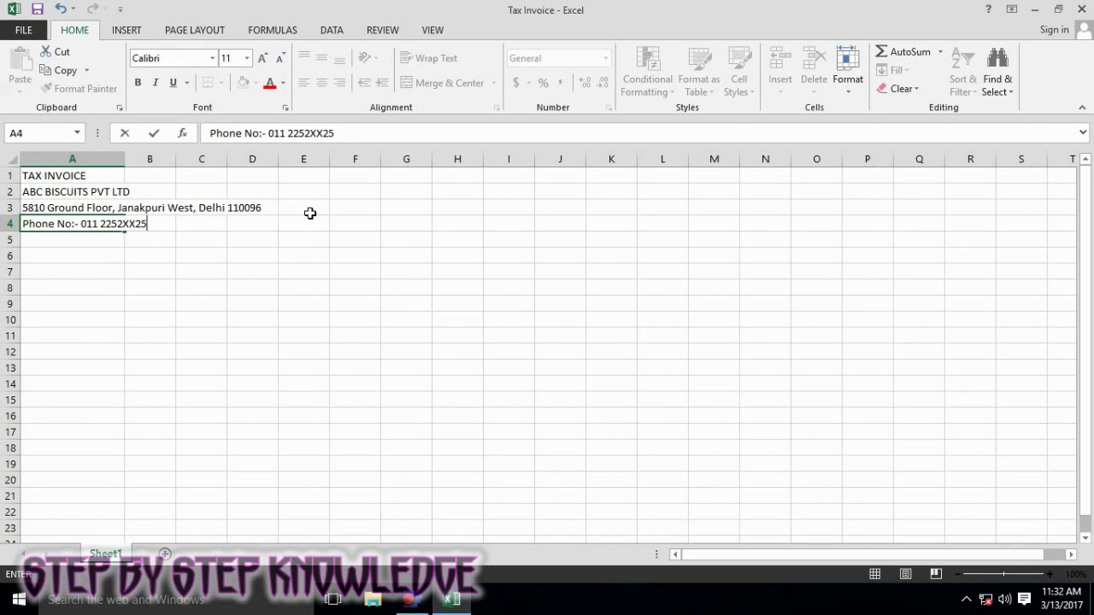
{"action": "key", "text": "Return"}
{"action": "key", "text": "Up"}
{"action": "key", "text": "F2"}
{"action": "type", "text": ", Mobile No. 98XXXXXXXX"}
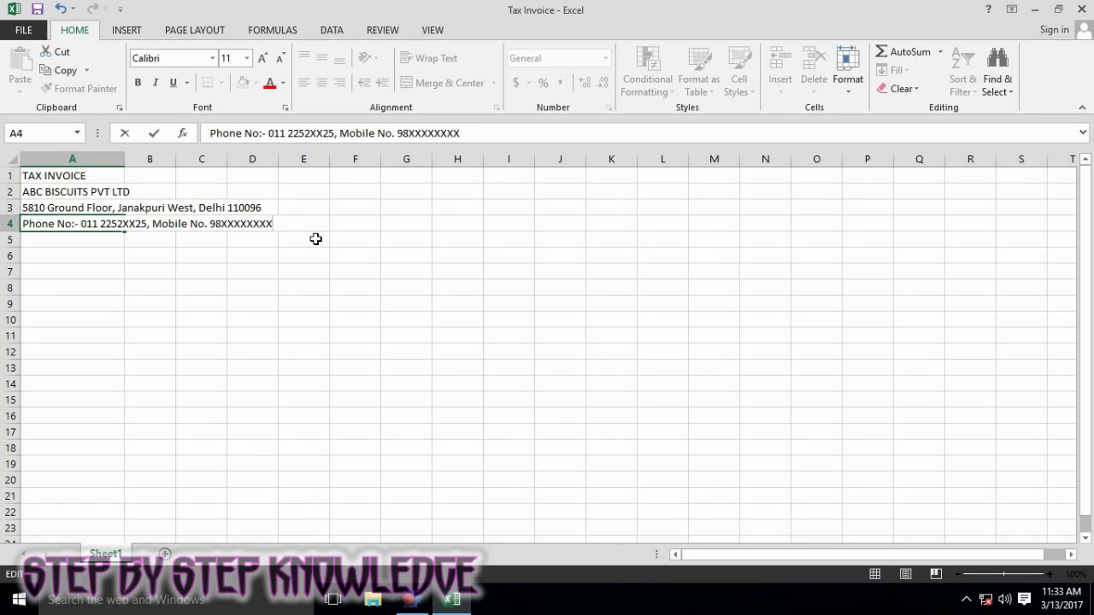
{"action": "left_click", "coordinate": [244, 223]}
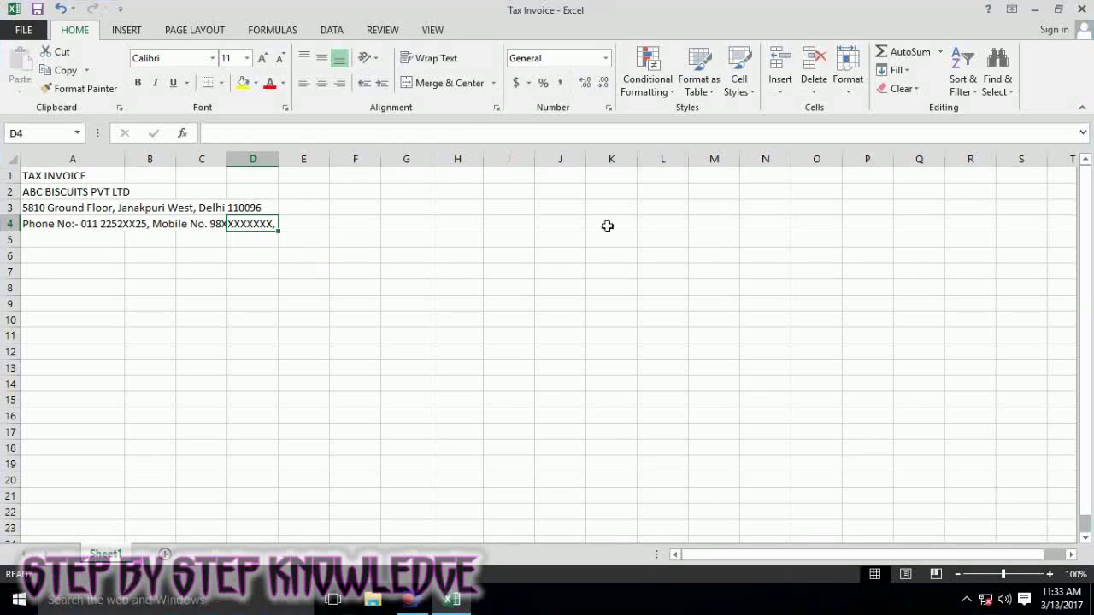
- Add +91 before the mobile number and enter the e-mail line in A5
{"action": "key", "text": "Left"}
{"action": "key", "text": "Left"}
{"action": "key", "text": "Left"}
{"action": "left_click", "coordinate": [397, 133]}
{"action": "type", "text": "+91"}
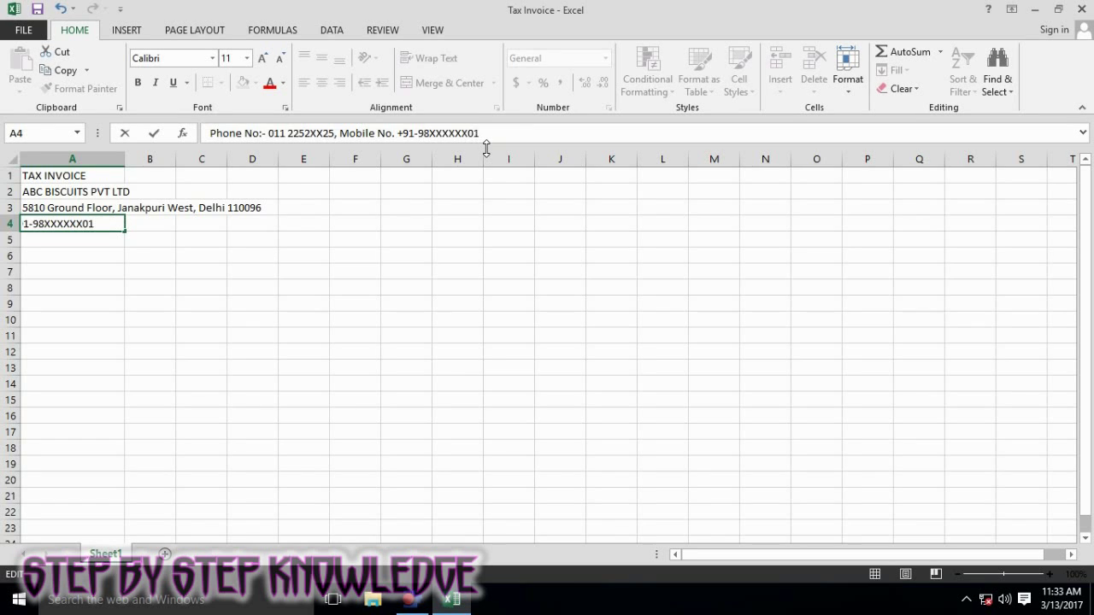
{"action": "left_click", "coordinate": [115, 240]}
{"action": "type", "text": "Emai Id : - abcxxxx@gmail"}
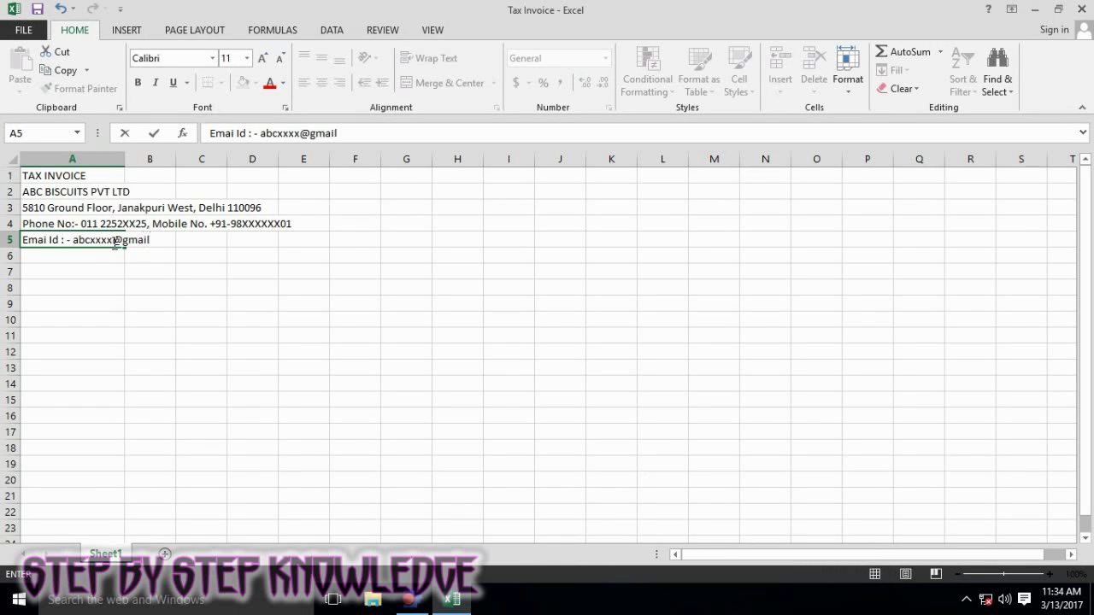
{"action": "type", "text": ".com"}
{"action": "key", "text": "Return"}
{"action": "key", "text": "ctrl+Home"}
- Merge and centre each of rows 1–5 across A:F and widen columns A:F equally
{"action": "left_click", "coordinate": [355, 175], "text": "shift"}
{"action": "left_click", "coordinate": [445, 83]}
{"action": "key", "text": "F4"}
{"action": "mouse_move", "coordinate": [72, 191]}
{"action": "left_mouse_down"}
{"action": "mouse_move", "coordinate": [355, 192]}
{"action": "mouse_move", "coordinate": [355, 208]}
{"action": "left_mouse_up"}
{"action": "key", "text": "F4"}
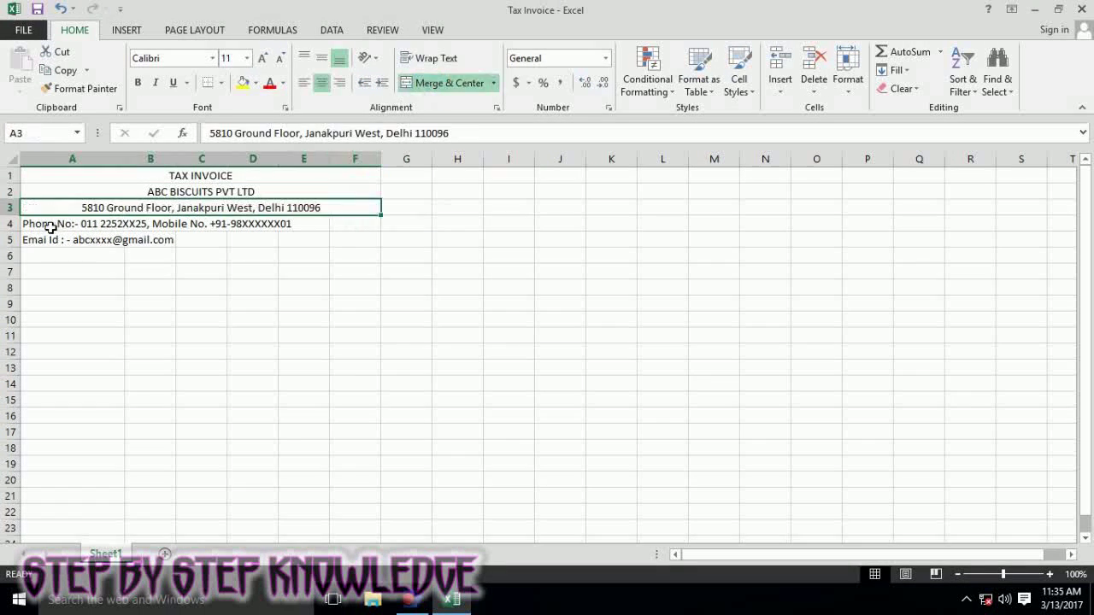
{"action": "left_click_drag", "start_coordinate": [50, 224], "coordinate": [354, 224]}
{"action": "key", "text": "F4"}
{"action": "left_click_drag", "start_coordinate": [72, 240], "coordinate": [355, 239]}
{"action": "key", "text": "F4"}
{"action": "left_click", "coordinate": [354, 287]}
{"action": "left_click_drag", "start_coordinate": [62, 159], "coordinate": [413, 159]}
- Enlarge and underline TAX INVOICE and make the company name bold 22 pt Times New Roman
{"action": "key", "text": "ctrl+Home"}
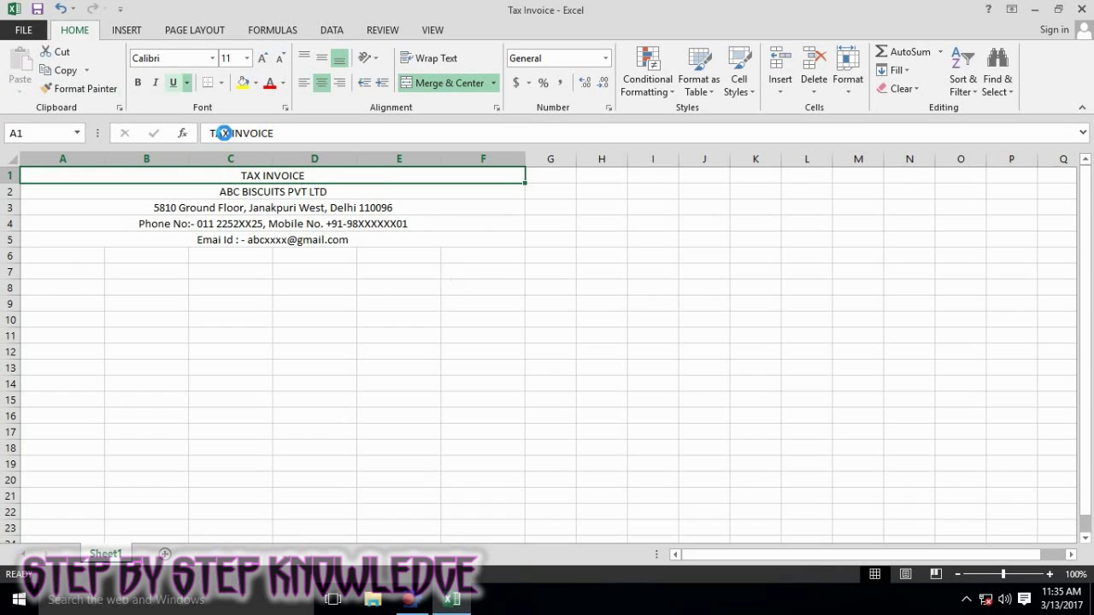
{"action": "left_click", "coordinate": [299, 193]}
{"action": "left_click", "coordinate": [262, 58]}
{"action": "key", "text": "ctrl+b"}
{"action": "left_click", "coordinate": [212, 58]}
{"action": "left_click", "coordinate": [206, 346]}
{"action": "left_click", "coordinate": [212, 57]}
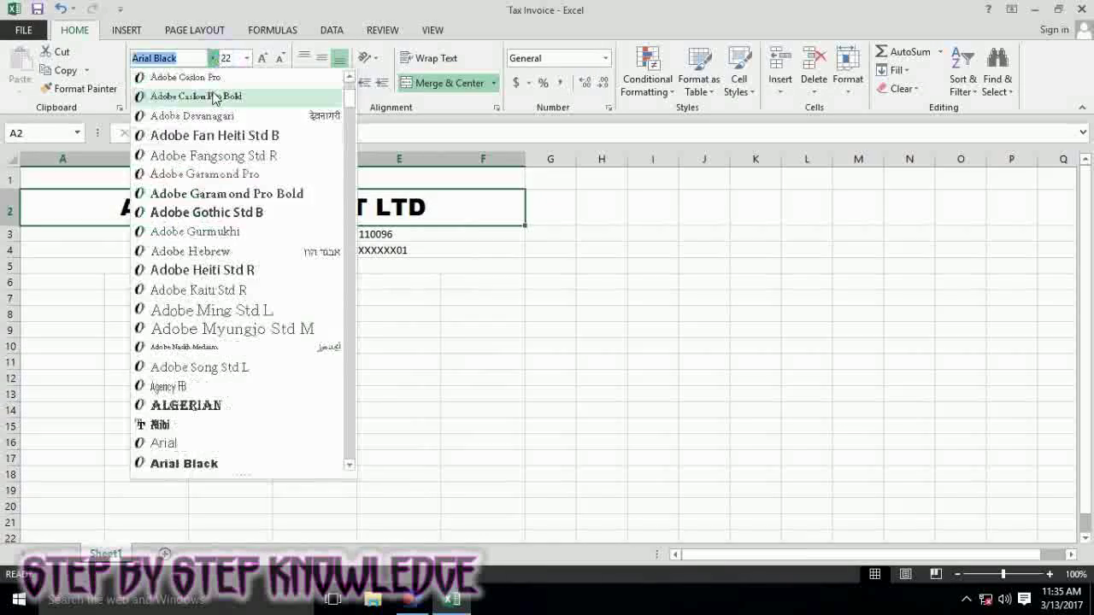
{"action": "key", "text": "Escape"}
{"action": "key", "text": "ctrl+z"}
{"action": "type", "text": "Times New Roman"}
{"action": "key", "text": "Return"}
{"action": "left_click", "coordinate": [282, 227]}
{"action": "left_click", "coordinate": [420, 181]}
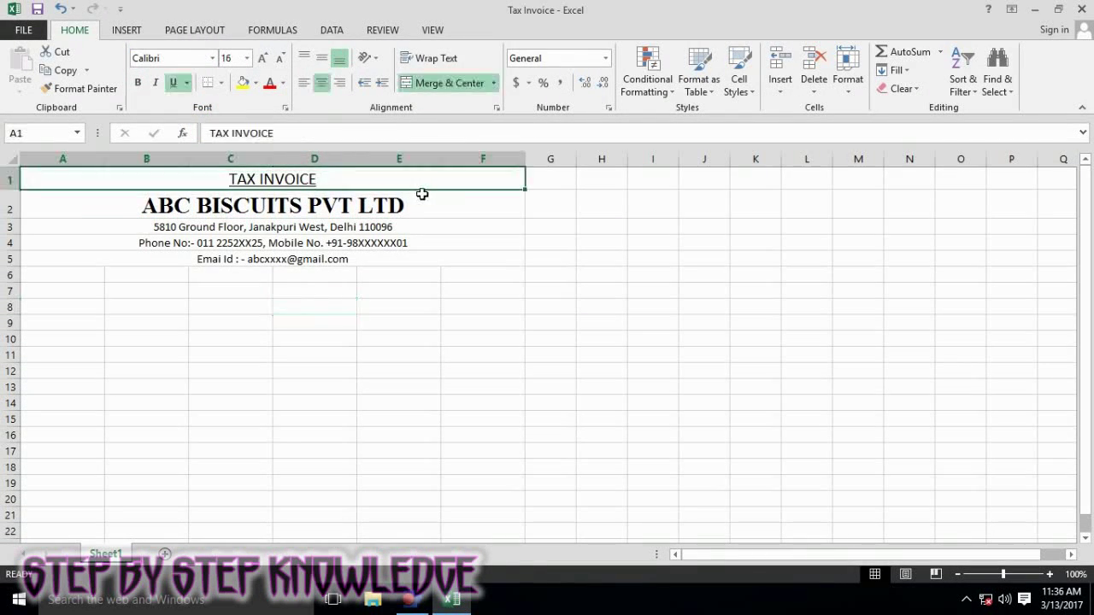
{"action": "left_click", "coordinate": [76, 275]}
- Enter the TIN line in A6 and the CST line with the same number in A7
{"action": "type", "text": "TIN No"}
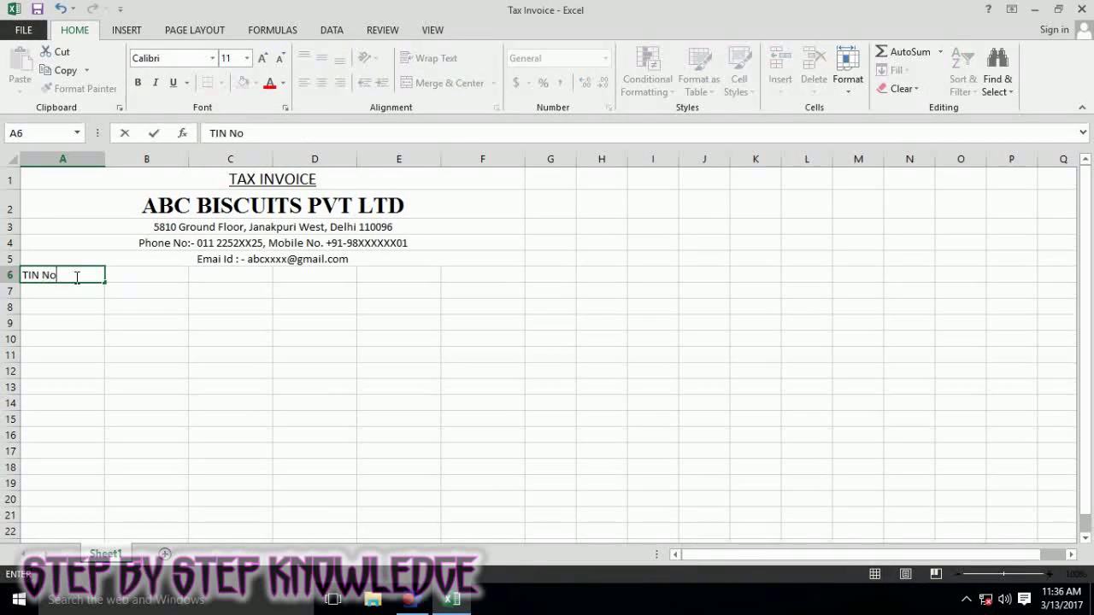
{"action": "type", "text": "X1"}
{"action": "key", "text": "Return"}
{"action": "type", "text": "CST No: -"}
{"action": "double_click", "coordinate": [76, 276]}
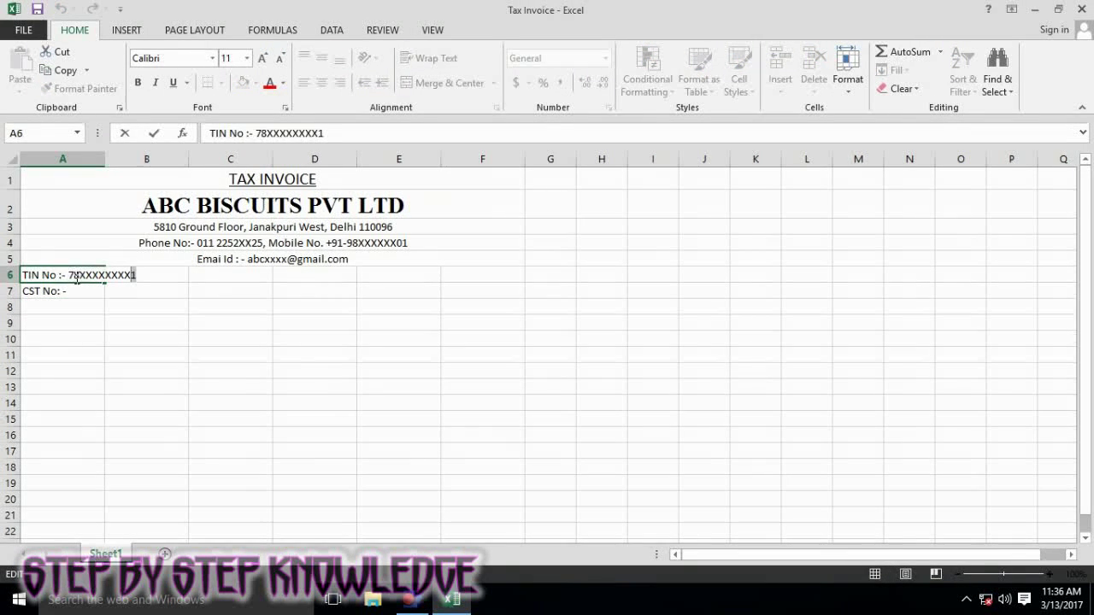
{"action": "left_click", "coordinate": [65, 71]}
{"action": "double_click", "coordinate": [66, 291]}
{"action": "right_click", "coordinate": [72, 291]}
{"action": "left_click", "coordinate": [105, 337]}
{"action": "left_click", "coordinate": [162, 308]}
{"action": "left_click", "coordinate": [229, 307]}
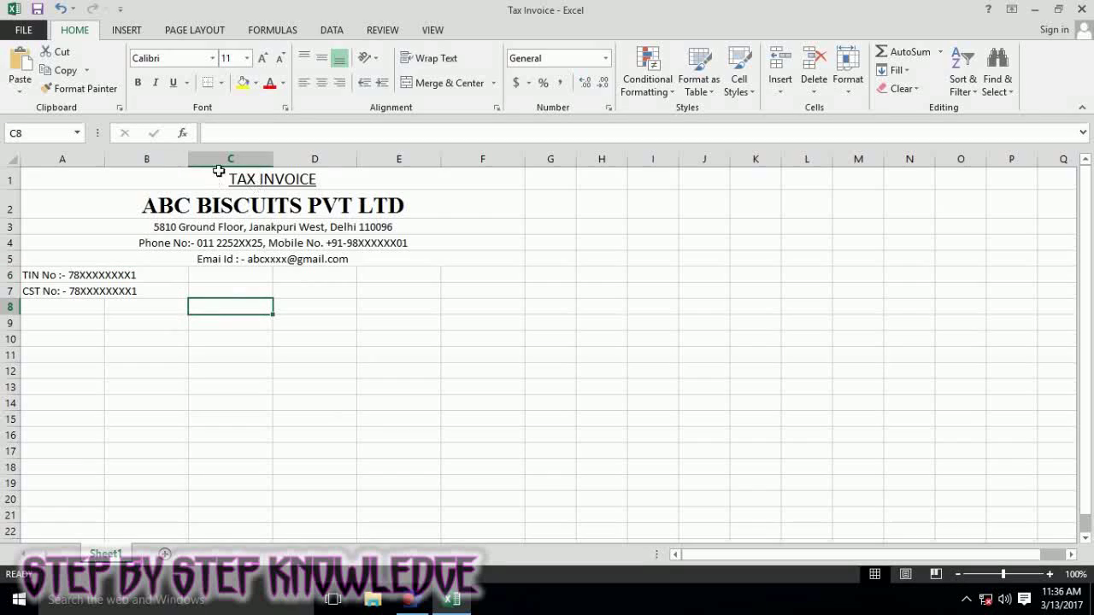
- Merge and centre A6:C6 and A7:C7, merge D6:F6, and shrink the company name
{"action": "mouse_move", "coordinate": [56, 276]}
{"action": "left_mouse_down"}
{"action": "mouse_move", "coordinate": [231, 275]}
{"action": "mouse_move", "coordinate": [245, 291]}
{"action": "left_mouse_up"}
{"action": "left_click", "coordinate": [444, 83]}
{"action": "left_click", "coordinate": [445, 83]}
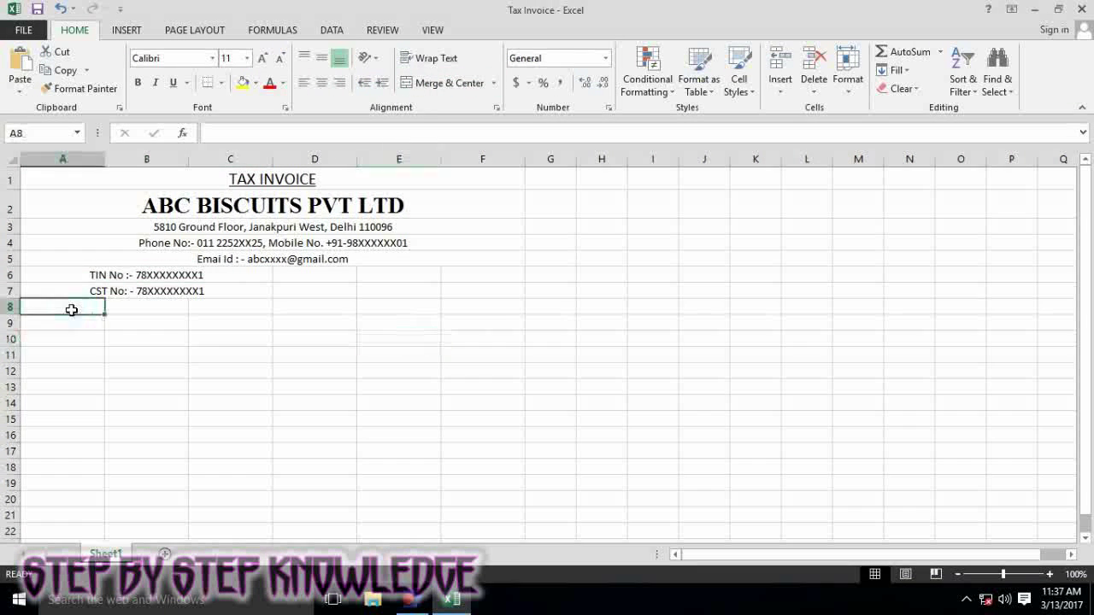
{"action": "left_click", "coordinate": [251, 278]}
{"action": "left_click", "coordinate": [315, 275]}
{"action": "left_click_drag", "start_coordinate": [314, 275], "coordinate": [483, 276]}
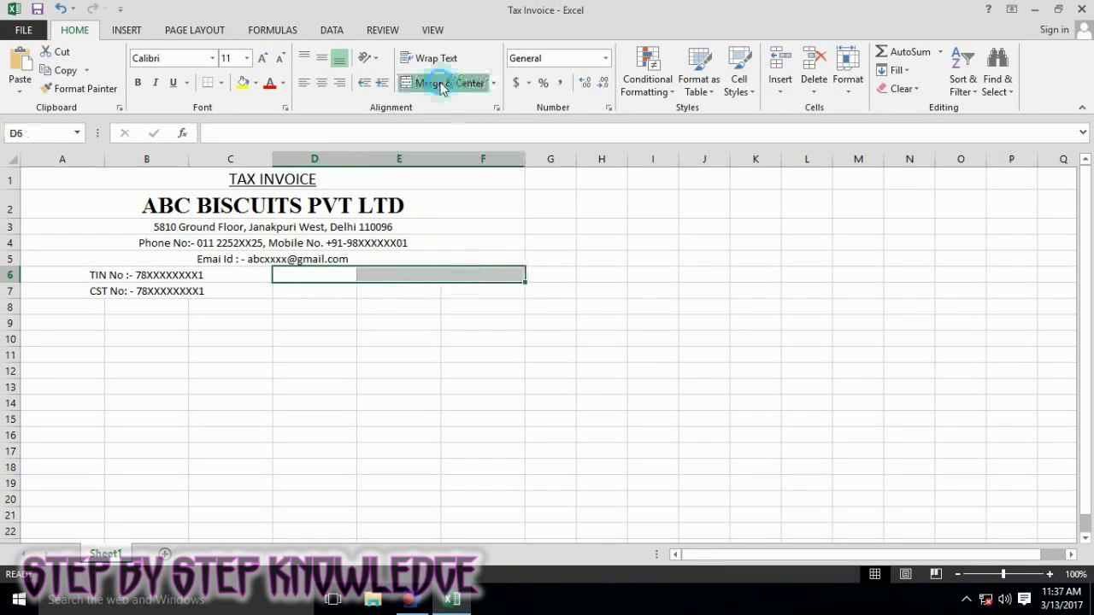
{"action": "left_click", "coordinate": [445, 83]}
{"action": "left_click", "coordinate": [78, 274]}
{"action": "left_click", "coordinate": [362, 205]}
{"action": "left_click", "coordinate": [391, 259]}
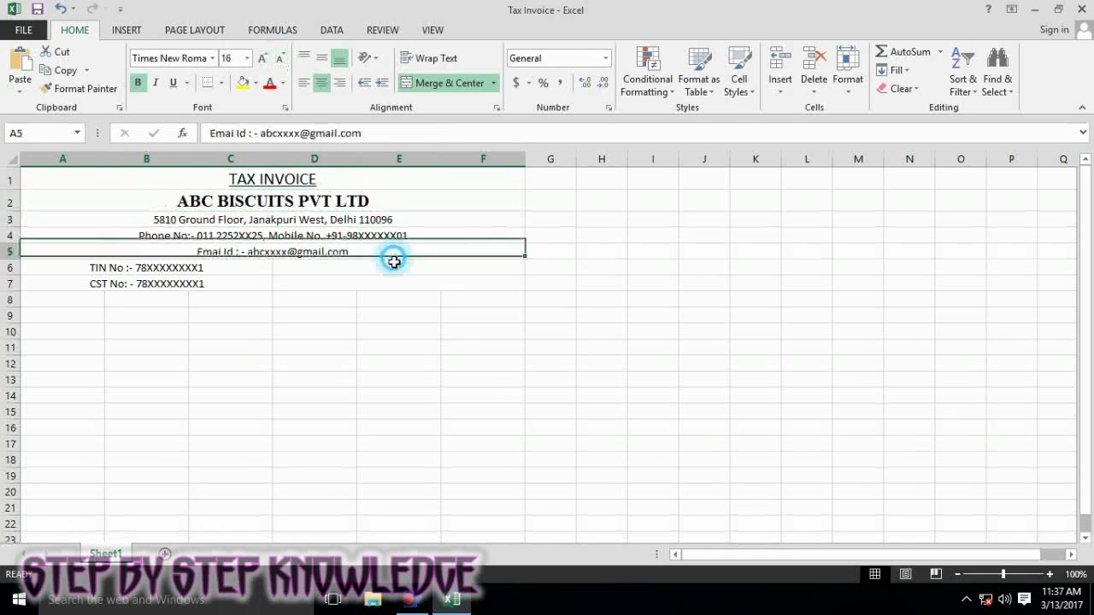
{"action": "left_click", "coordinate": [330, 281]}
- Add all borders to header rows 2–5 and an outline border around the block
{"action": "left_click_drag", "start_coordinate": [128, 180], "coordinate": [513, 252]}
{"action": "left_click", "coordinate": [483, 316]}
{"action": "left_click_drag", "start_coordinate": [128, 201], "coordinate": [479, 251]}
{"action": "left_click", "coordinate": [220, 83]}
{"action": "left_click", "coordinate": [256, 197]}
{"action": "key", "text": "ctrl+1"}
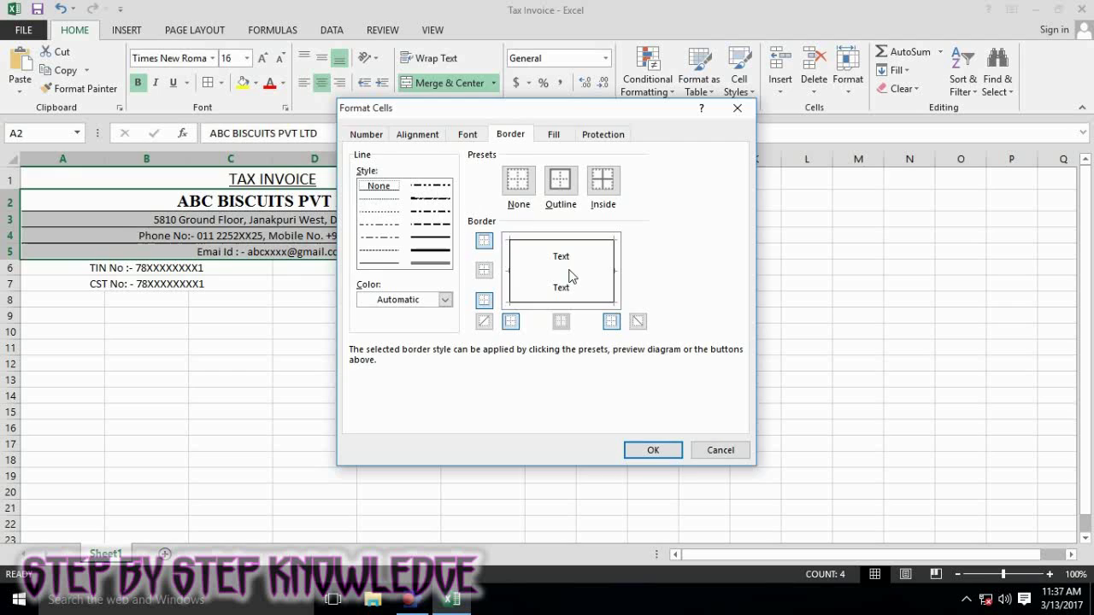
{"action": "key", "text": "Return"}
- Enter the Invoice No label in D6 and 'Date: -' in D7
{"action": "type", "text": "Invoice No :-"}
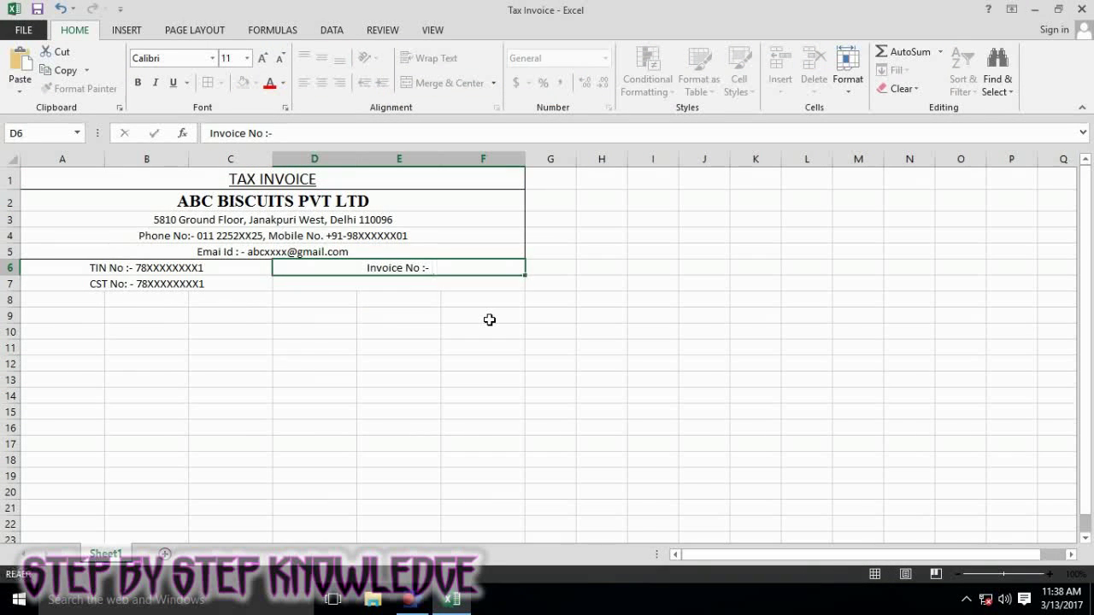
{"action": "key", "text": "Return"}
{"action": "type", "text": "Invoice Date"}
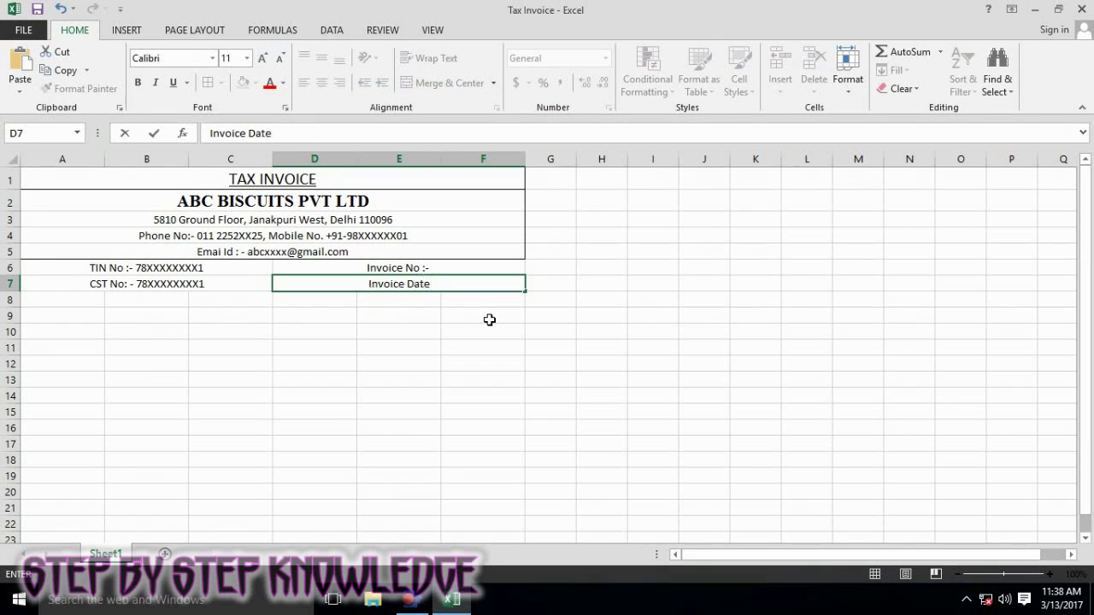
{"action": "key", "text": "F2"}
{"action": "key", "text": "Home"}
{"action": "key", "text": "Delete"}
{"action": "key", "text": "Delete"}
{"action": "key", "text": "Delete"}
{"action": "key", "text": "End"}
{"action": "type", "text": ": -"}
{"action": "left_click", "coordinate": [398, 267]}
- Unmerge the label cells and merge the TIN and CST rows across A–D, left-aligned
{"action": "left_click", "coordinate": [447, 83]}
{"action": "left_click_drag", "start_coordinate": [399, 267], "coordinate": [398, 284]}
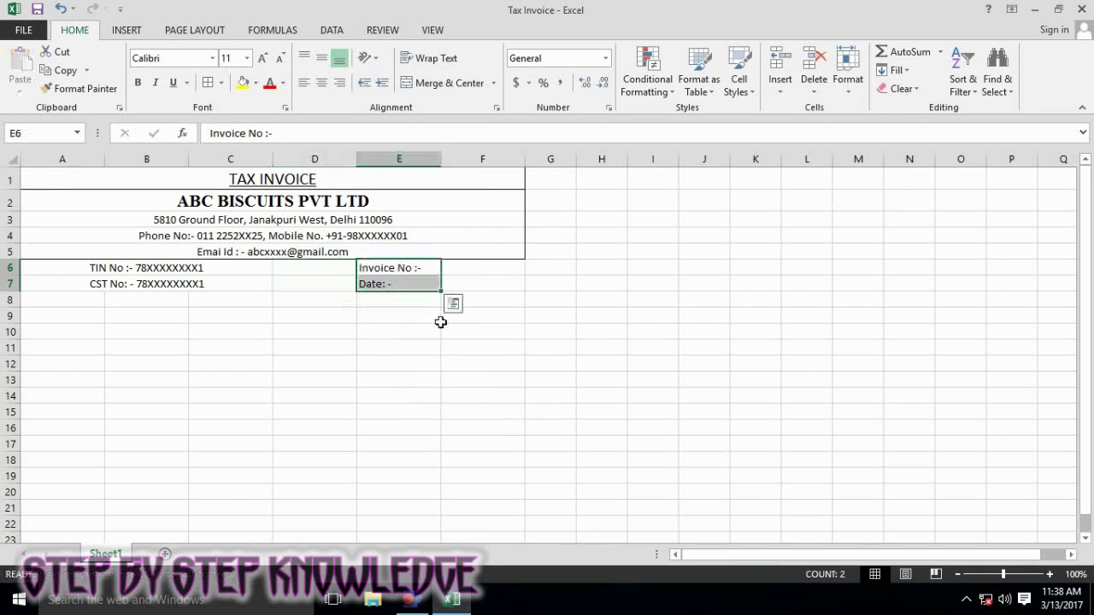
{"action": "left_click_drag", "start_coordinate": [146, 284], "coordinate": [317, 274]}
{"action": "left_click", "coordinate": [493, 83]}
{"action": "left_click", "coordinate": [445, 123]}
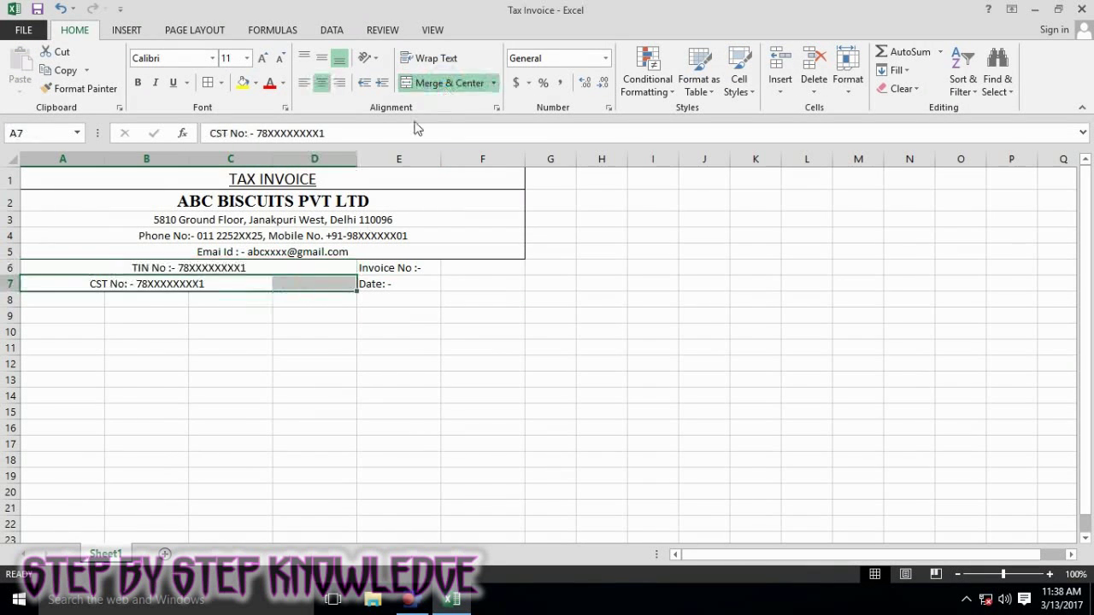
{"action": "left_click", "coordinate": [304, 84]}
- Enter invoice number 201 and date 03-01-2017, with labels in column D and values in E
{"action": "left_click", "coordinate": [488, 268]}
{"action": "type", "text": "201"}
{"action": "key", "text": "Return"}
{"action": "type", "text": "03-01-2017"}
{"action": "key", "text": "ctrl+Return"}
{"action": "left_click", "coordinate": [550, 443]}
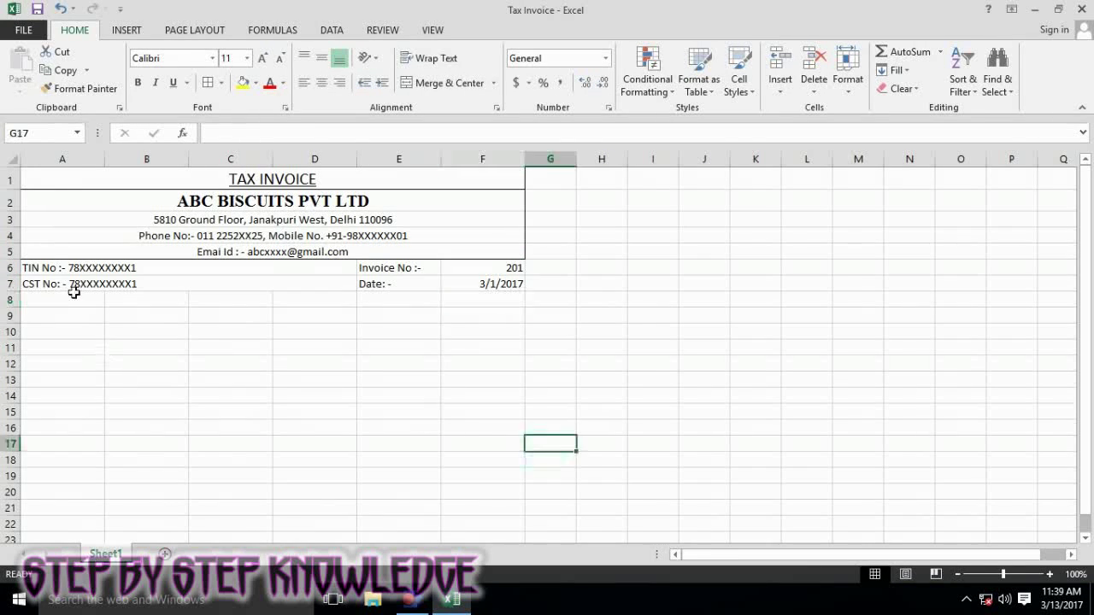
{"action": "left_click_drag", "start_coordinate": [318, 267], "coordinate": [505, 284]}
{"action": "left_click_drag", "start_coordinate": [425, 291], "coordinate": [342, 293]}
{"action": "left_click_drag", "start_coordinate": [478, 291], "coordinate": [428, 289]}
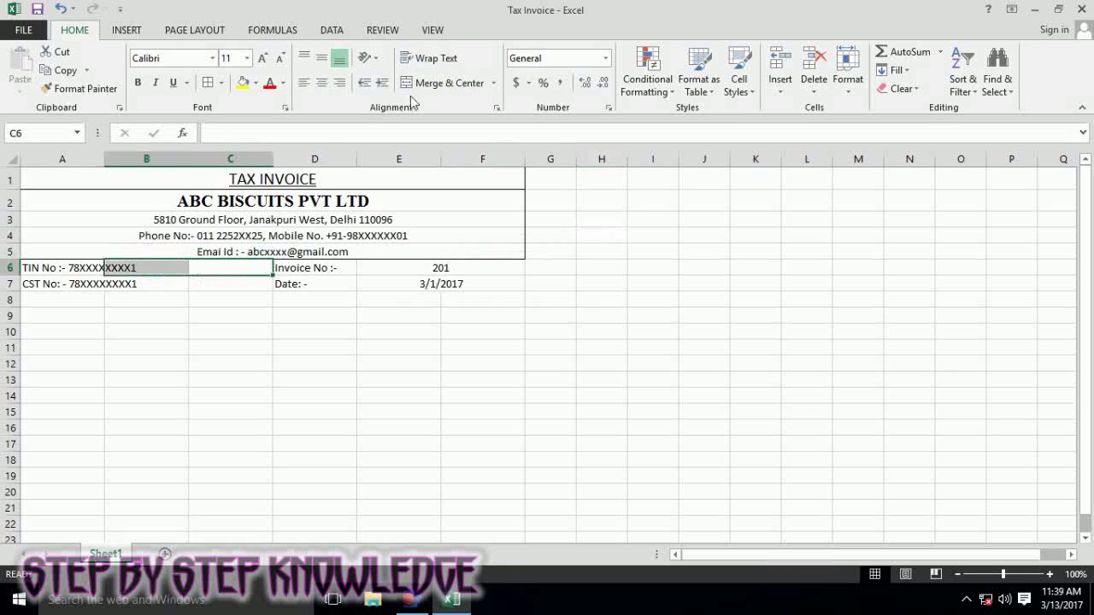
- Merge the TIN and CST lines across A–C left-aligned and outline-border rows 6–7
{"action": "left_click_drag", "start_coordinate": [62, 267], "coordinate": [231, 267]}
{"action": "left_click", "coordinate": [449, 83]}
{"action": "left_click", "coordinate": [78, 88]}
{"action": "left_click_drag", "start_coordinate": [62, 284], "coordinate": [230, 284]}
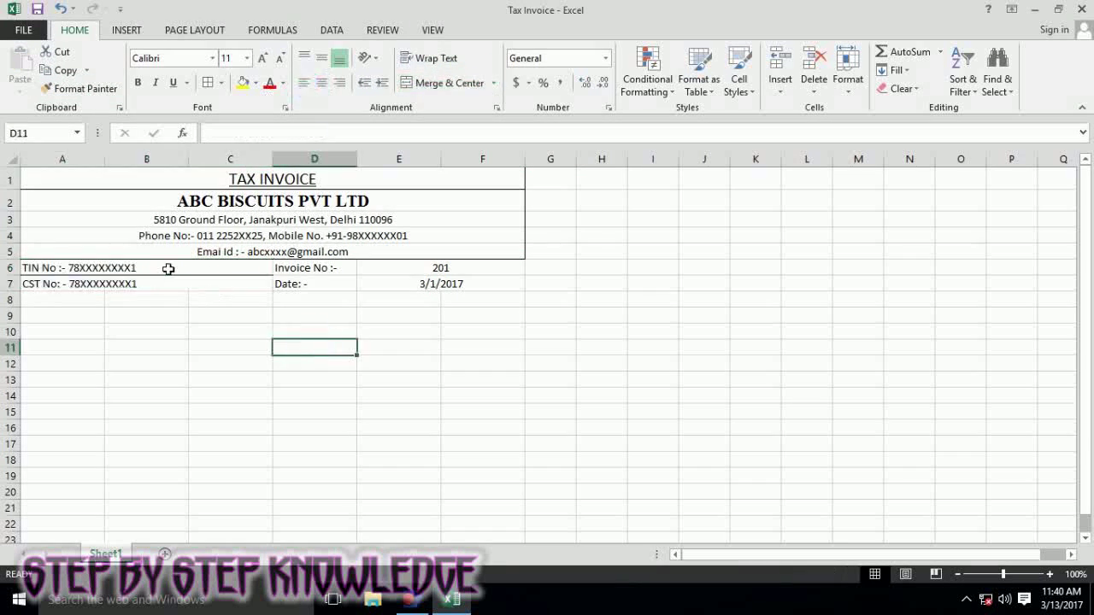
{"action": "left_click_drag", "start_coordinate": [168, 268], "coordinate": [483, 284]}
{"action": "left_click", "coordinate": [221, 83]}
{"action": "left_click", "coordinate": [248, 559]}
{"action": "left_click", "coordinate": [560, 180]}
{"action": "left_click", "coordinate": [653, 450]}
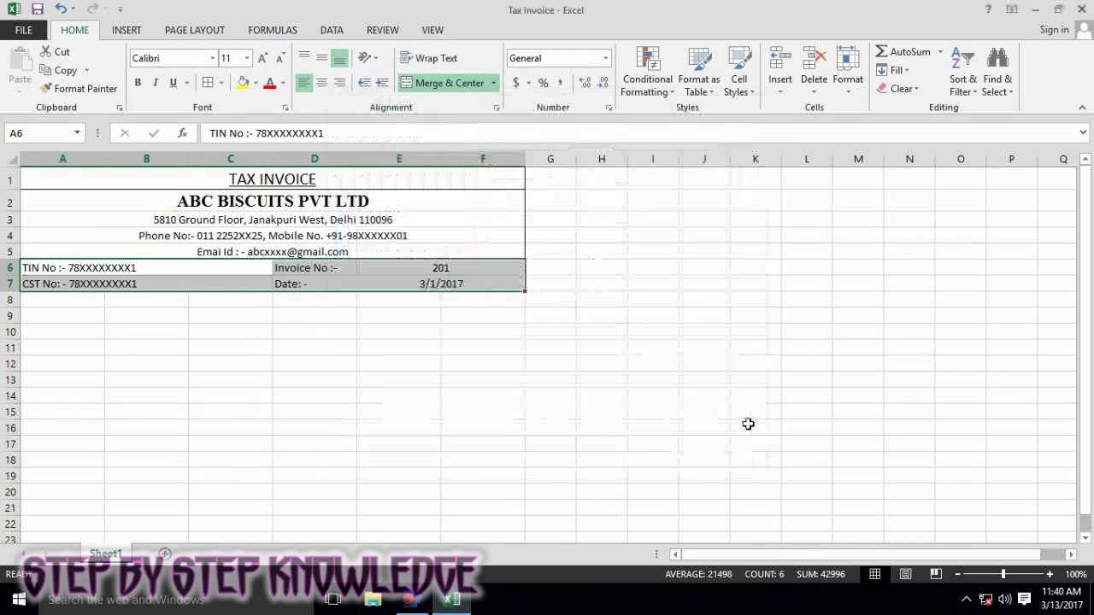
{"action": "left_click", "coordinate": [224, 268]}
{"action": "left_click", "coordinate": [451, 277]}
{"action": "left_click", "coordinate": [479, 380]}
{"action": "left_click", "coordinate": [35, 301]}
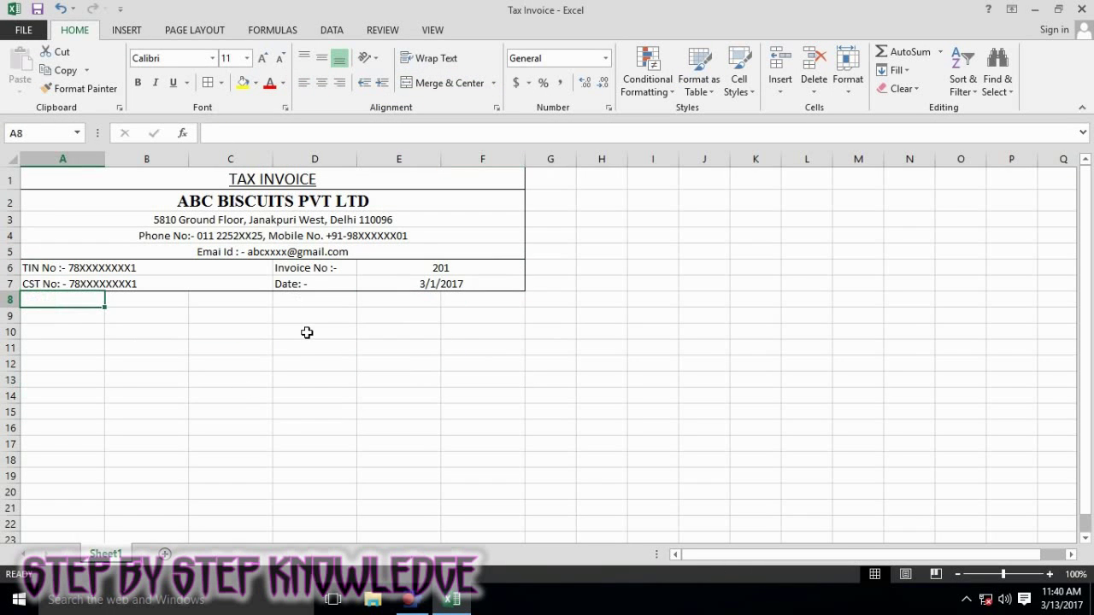
- Enter To:-, ABC Trading Company, and its street address and city in A8 downward
{"action": "type", "text": "To:-"}
{"action": "key", "text": "Return"}
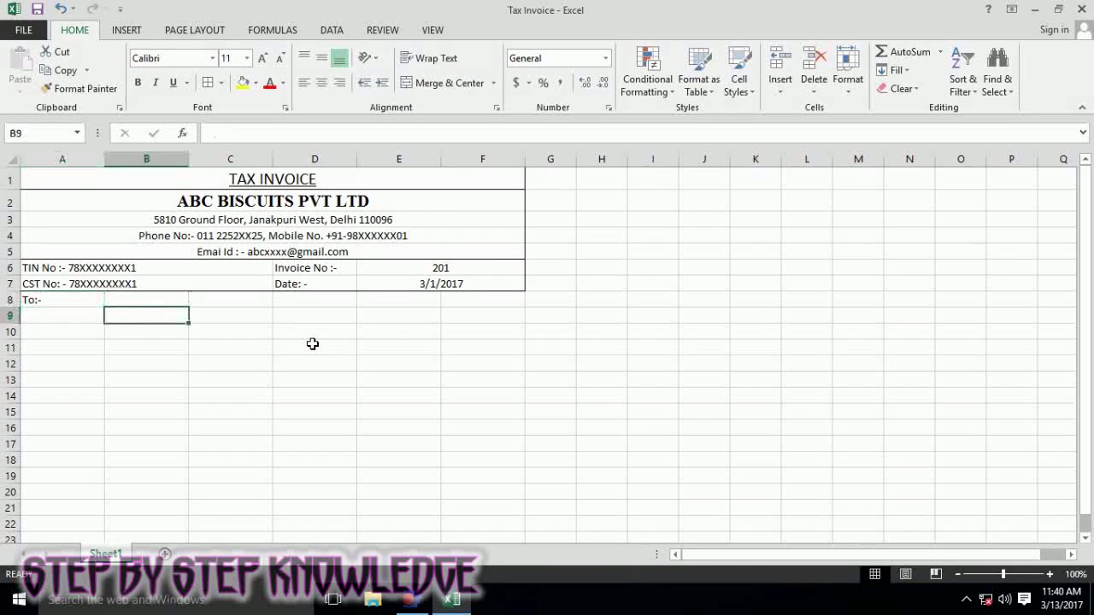
{"action": "type", "text": "ABC Trading Com"}
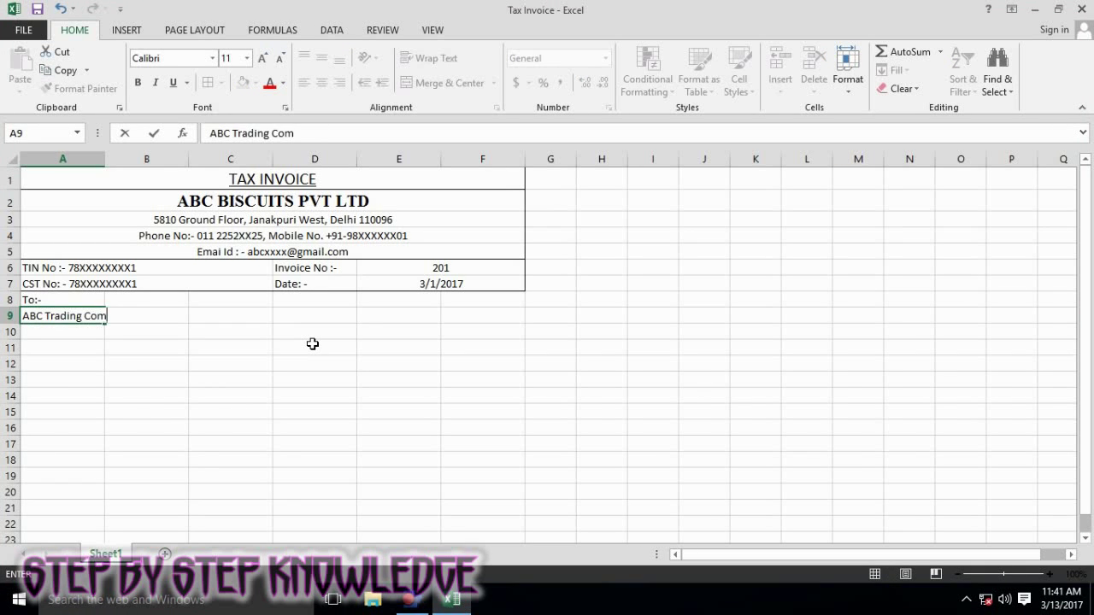
{"action": "type", "text": "pany"}
{"action": "key", "text": "Return"}
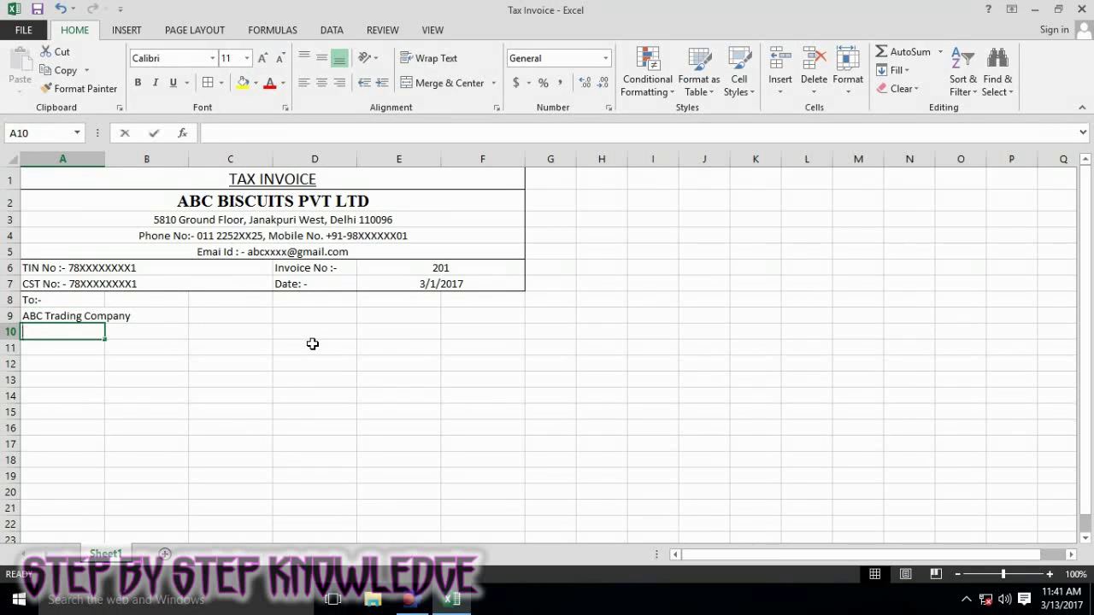
{"action": "type", "text": "#3773, S.P marg, Uttam"}
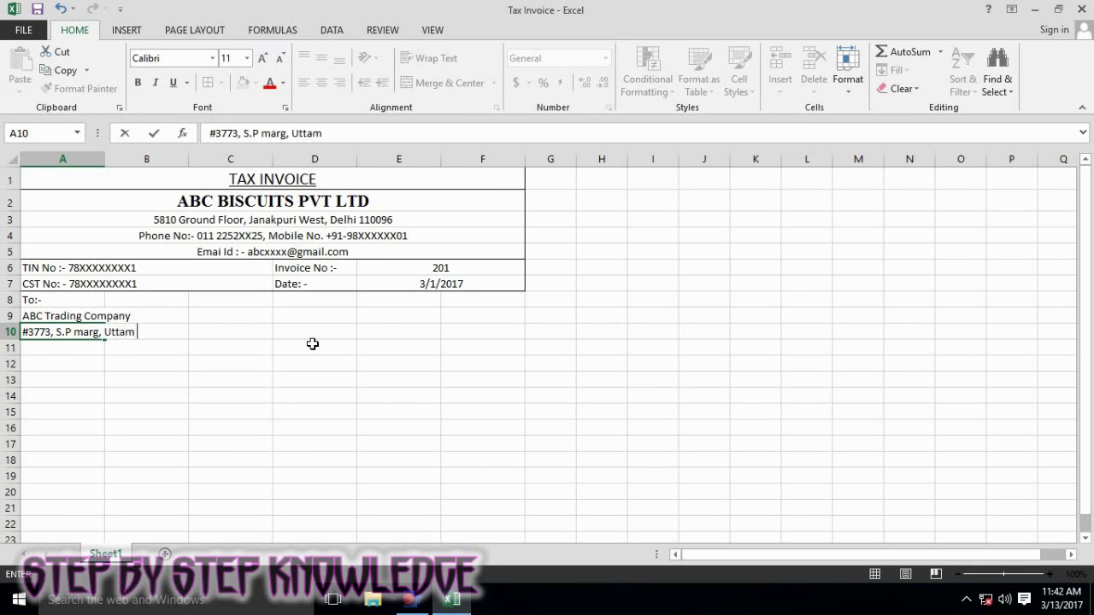
{"action": "type", "text": "Nagar,"}
{"action": "key", "text": "Return"}
{"action": "type", "text": "New Delhi - 110086"}
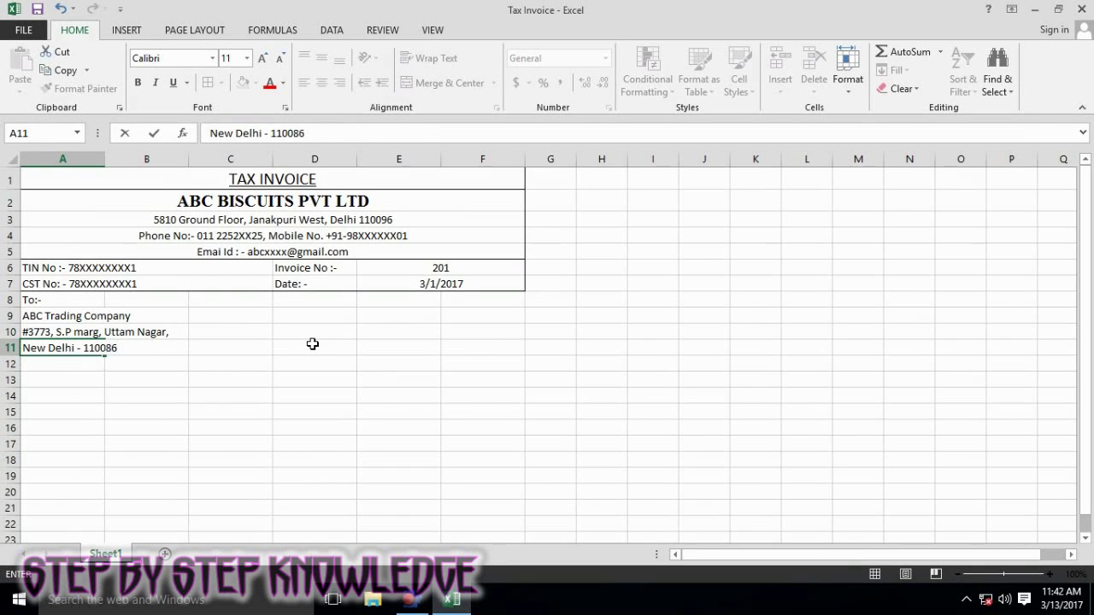
{"action": "left_click_drag", "start_coordinate": [63, 300], "coordinate": [257, 350]}
- Add the buyer's TIN and CST number lines in A12:A13
{"action": "left_click", "coordinate": [64, 366]}
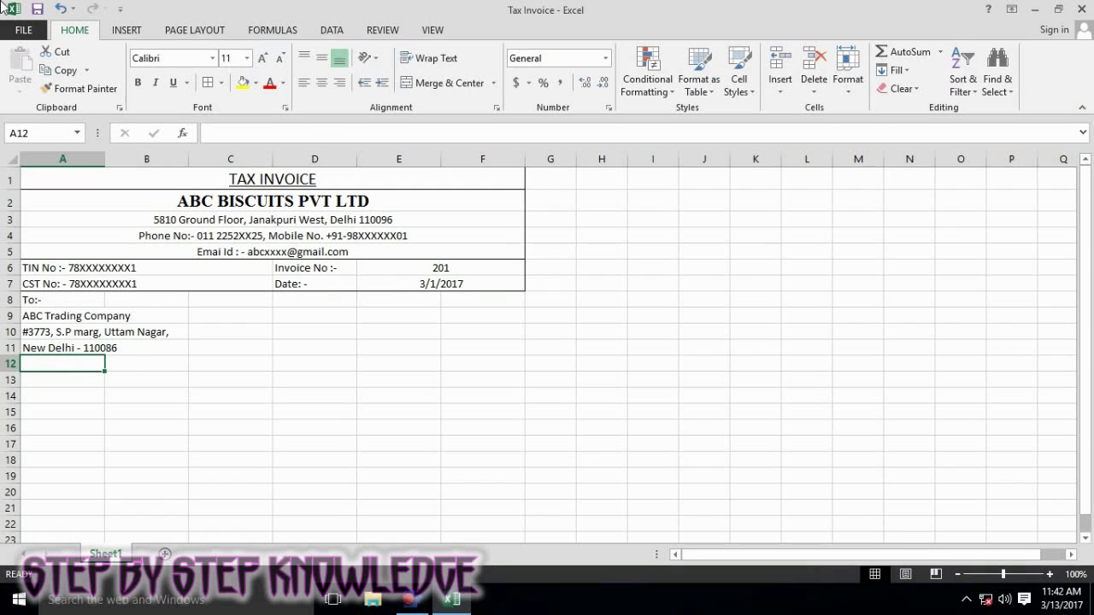
{"action": "type", "text": "Tin No:-"}
{"action": "key", "text": "F2"}
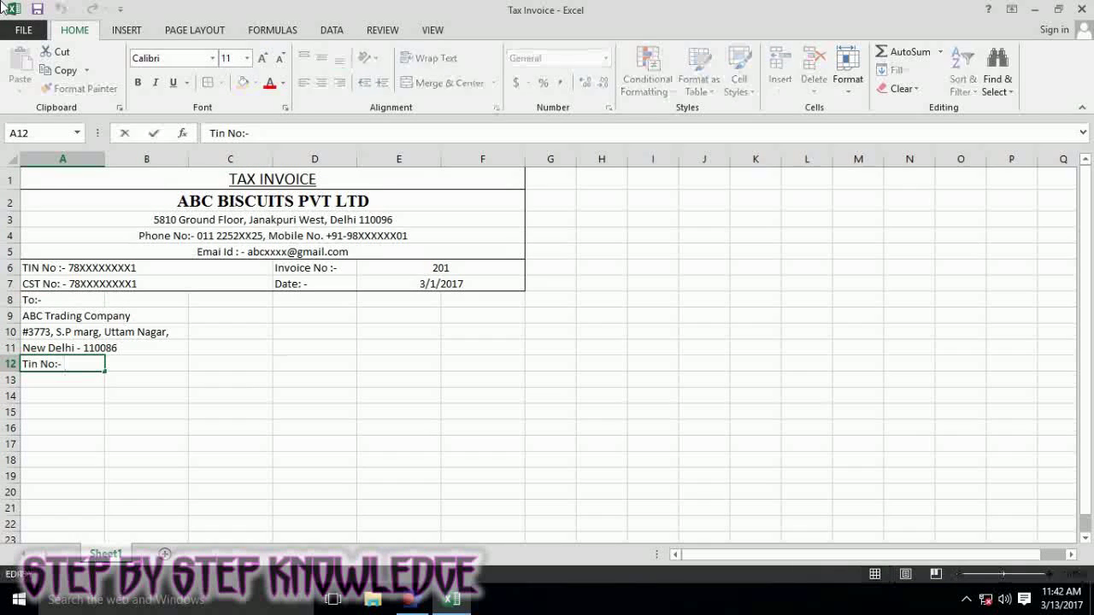
{"action": "type", "text": "46"}
{"action": "key", "text": "Return"}
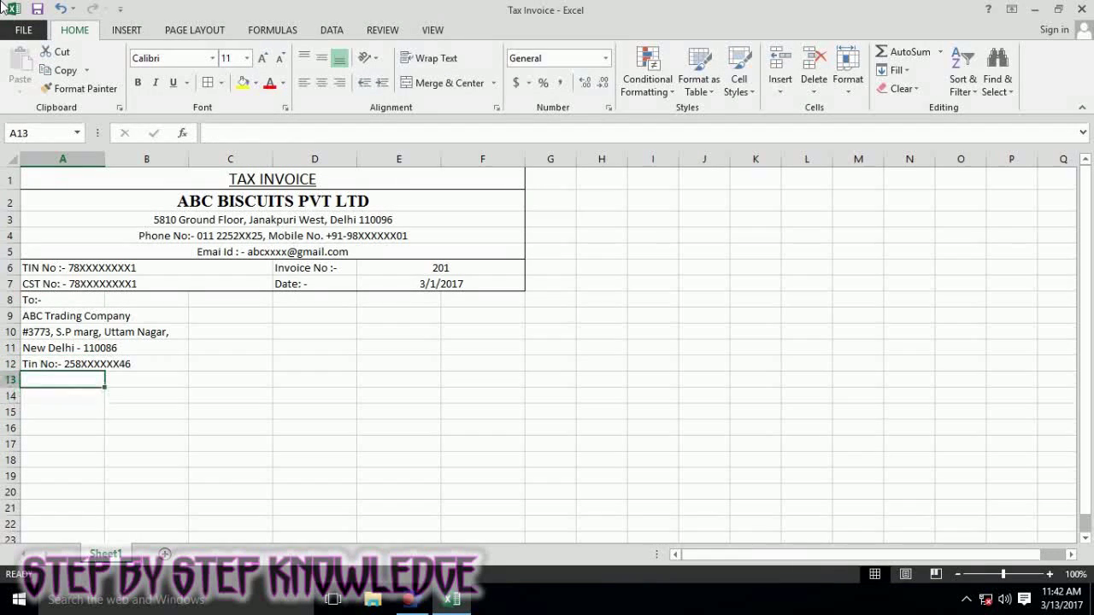
{"action": "type", "text": "C"}
{"action": "type", "text": "No:-258X"}
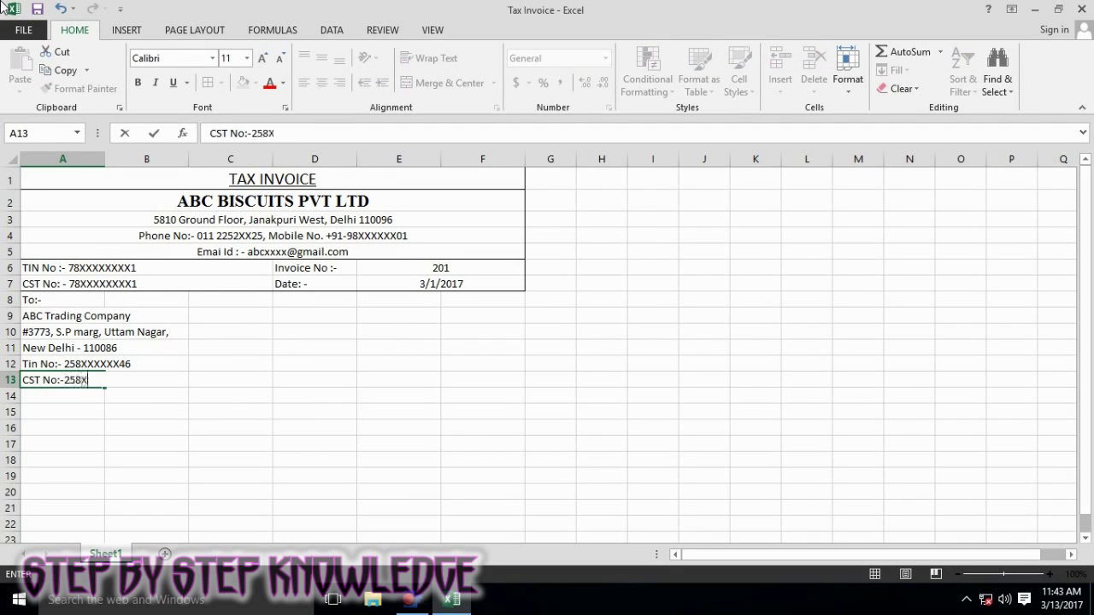
{"action": "type", "text": "6"}
{"action": "key", "text": "Up"}
{"action": "key", "text": "Up"}
{"action": "key", "text": "Up"}
{"action": "key", "text": "Up"}
{"action": "key", "text": "Down"}
{"action": "key", "text": "Down"}
- Give the buyer block A8:C13 an Outline border through Format Cells
{"action": "left_click_drag", "start_coordinate": [34, 299], "coordinate": [231, 379]}
{"action": "key", "text": "ctrl+1"}
{"action": "left_click", "coordinate": [559, 176]}
{"action": "left_click", "coordinate": [645, 450]}
{"action": "left_click", "coordinate": [337, 296]}
- Copy the bordered block to D8 and change its heading to 'Delivever At/ On :-'
{"action": "left_click_drag", "start_coordinate": [34, 299], "coordinate": [230, 380]}
{"action": "key", "text": "ctrl+c"}
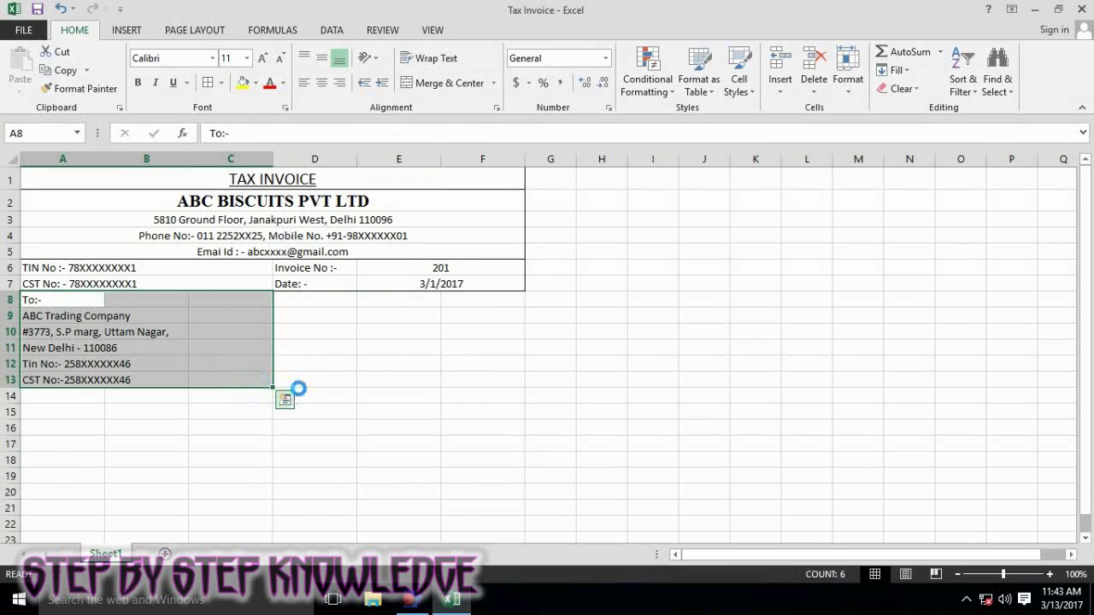
{"action": "left_click", "coordinate": [286, 297]}
{"action": "key", "text": "ctrl+v"}
{"action": "double_click", "coordinate": [325, 299]}
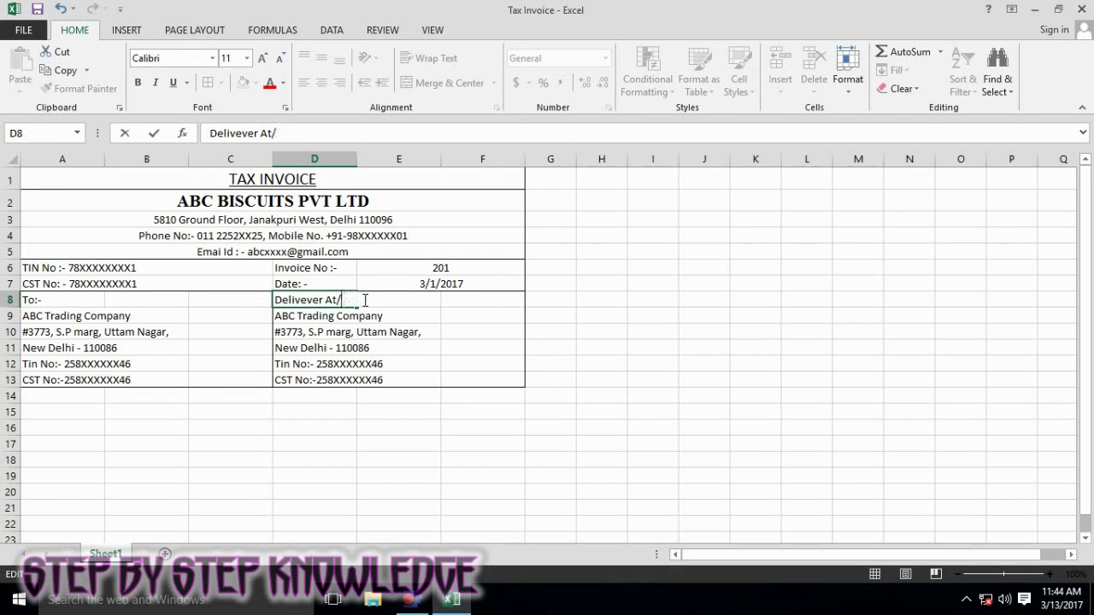
{"action": "type", "text": "On :-"}
{"action": "left_click", "coordinate": [62, 395]}
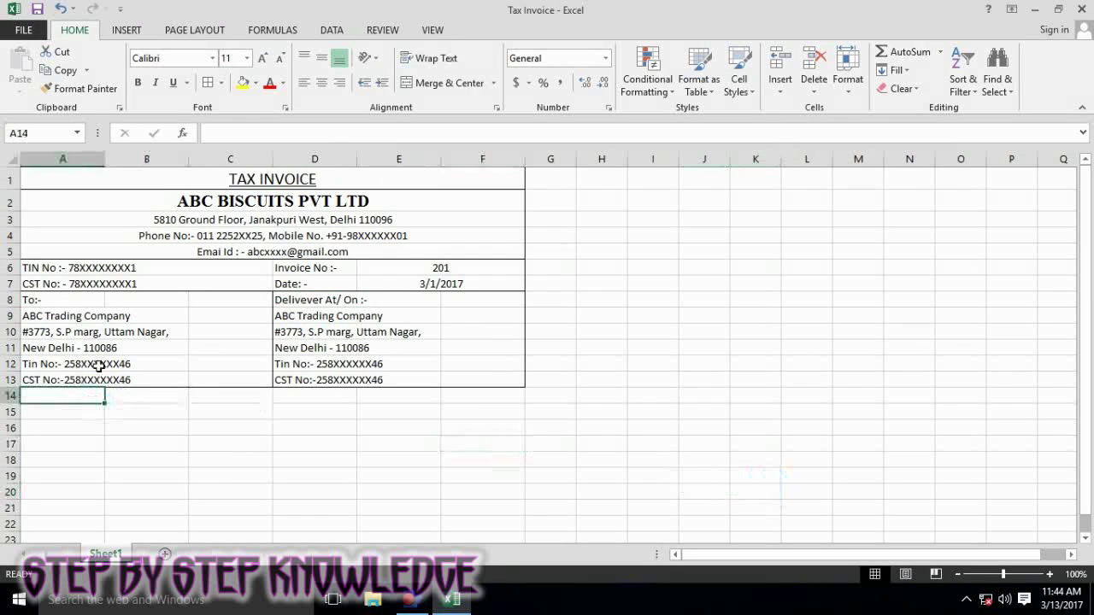
- Start the item table in A14 with S. No. and serial numbers 1 to 8
{"action": "left_click", "coordinate": [127, 349]}
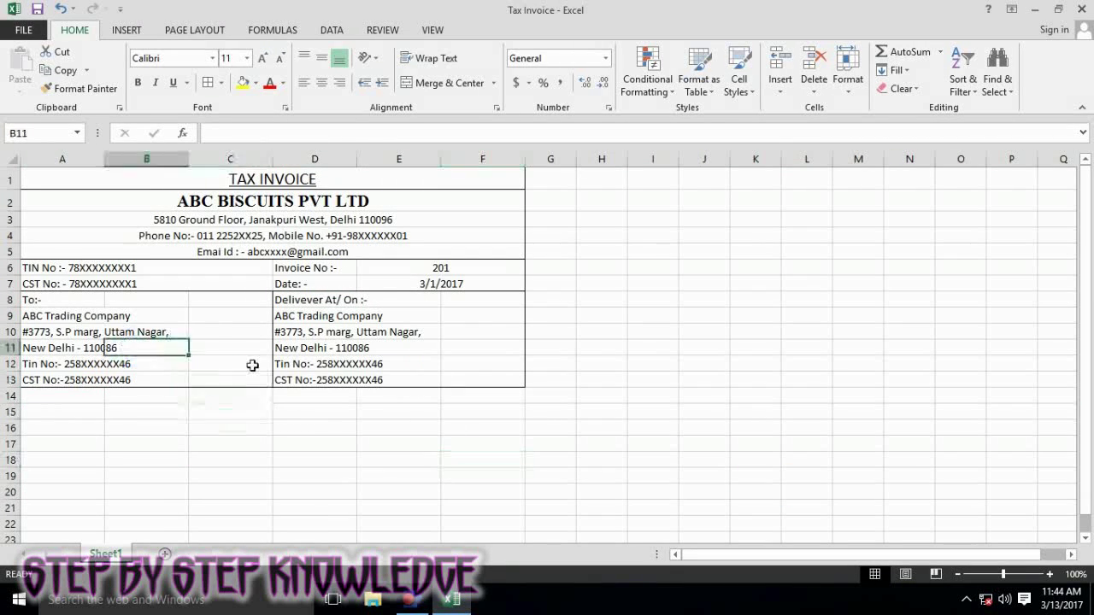
{"action": "key", "text": "Down"}
{"action": "key", "text": "Down"}
{"action": "key", "text": "Down"}
{"action": "key", "text": "Left"}
{"action": "type", "text": "S. No. 1 2 3 4 5 6 7 8"}
- Extend the serial numbers to 10, centre them, and narrow column A
{"action": "left_click", "coordinate": [110, 508]}
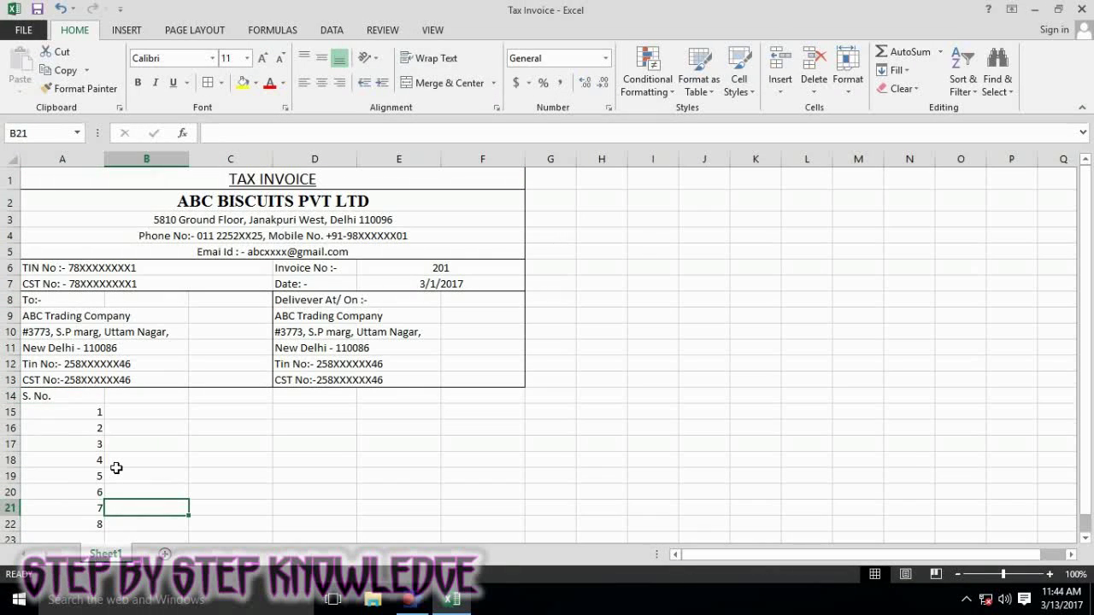
{"action": "mouse_move", "coordinate": [85, 412]}
{"action": "left_mouse_down"}
{"action": "mouse_move", "coordinate": [86, 524]}
{"action": "mouse_move", "coordinate": [103, 558]}
{"action": "left_mouse_up"}
{"action": "left_click", "coordinate": [314, 416]}
{"action": "left_click_drag", "start_coordinate": [104, 160], "coordinate": [59, 164]}
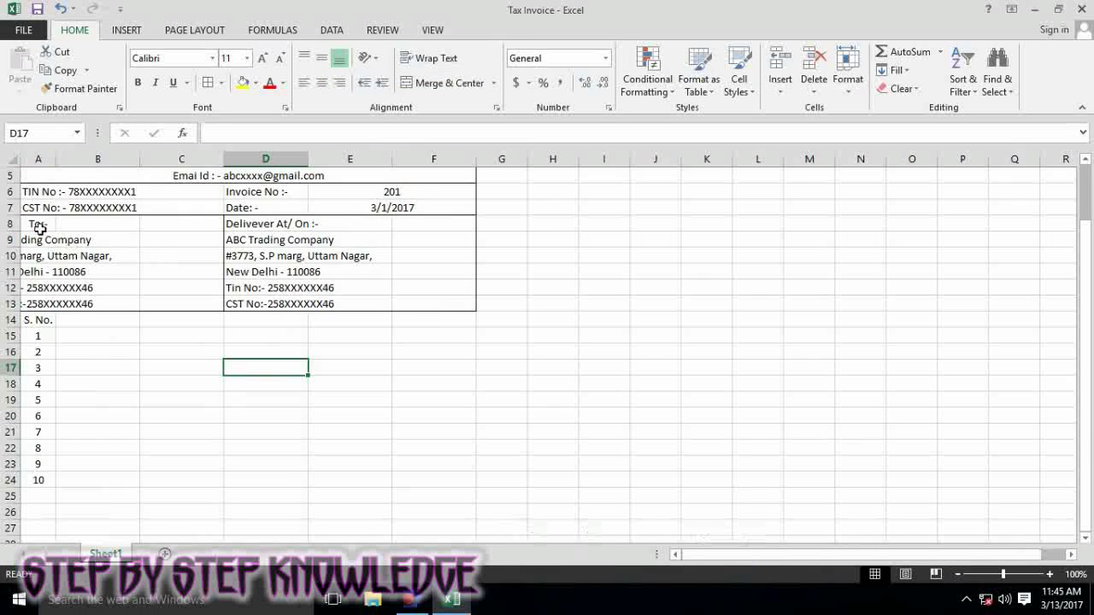
- Enter the Description of Good & Packing Detail heading in B14 and widen column B
{"action": "left_click", "coordinate": [135, 321]}
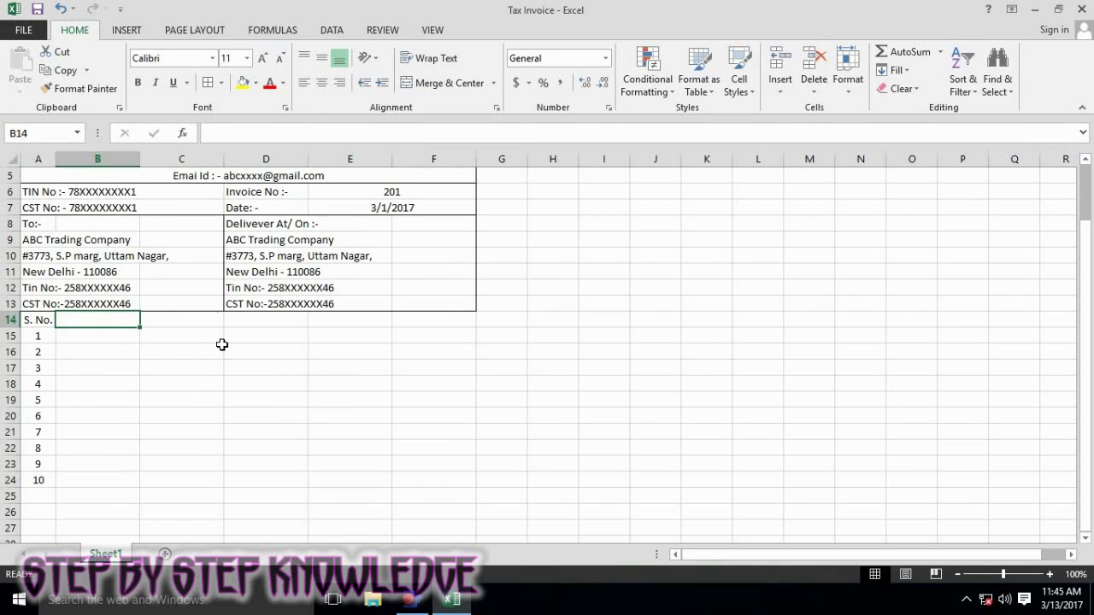
{"action": "type", "text": "Description of Good & Packing"}
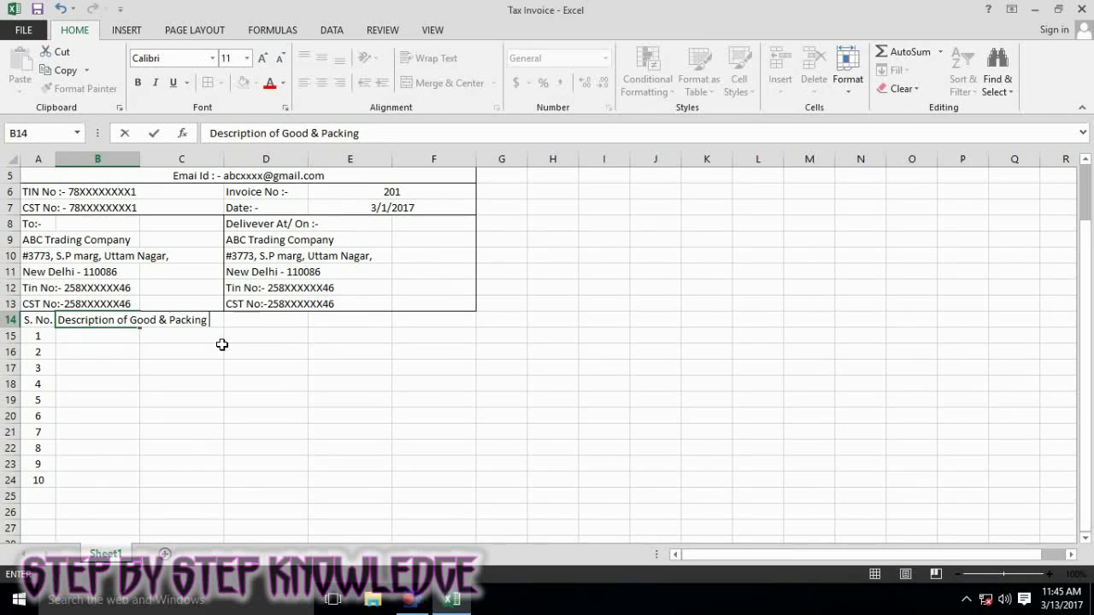
{"action": "type", "text": "Detail"}
{"action": "key", "text": "Return"}
{"action": "key", "text": "Up"}
{"action": "key", "text": "Right"}
{"action": "key", "text": "Right"}
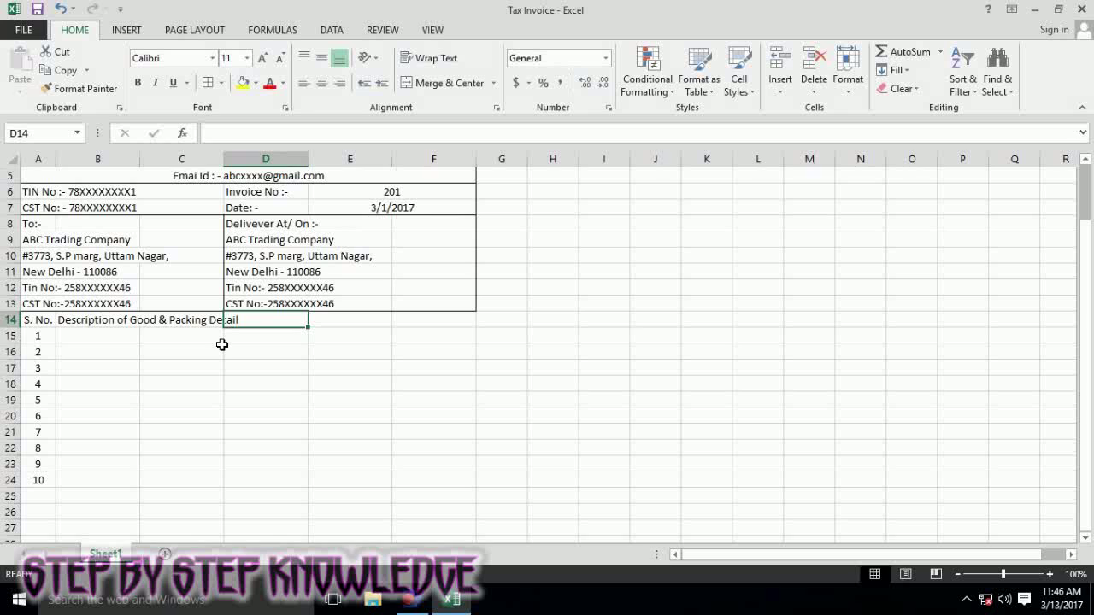
{"action": "key", "text": "Left"}
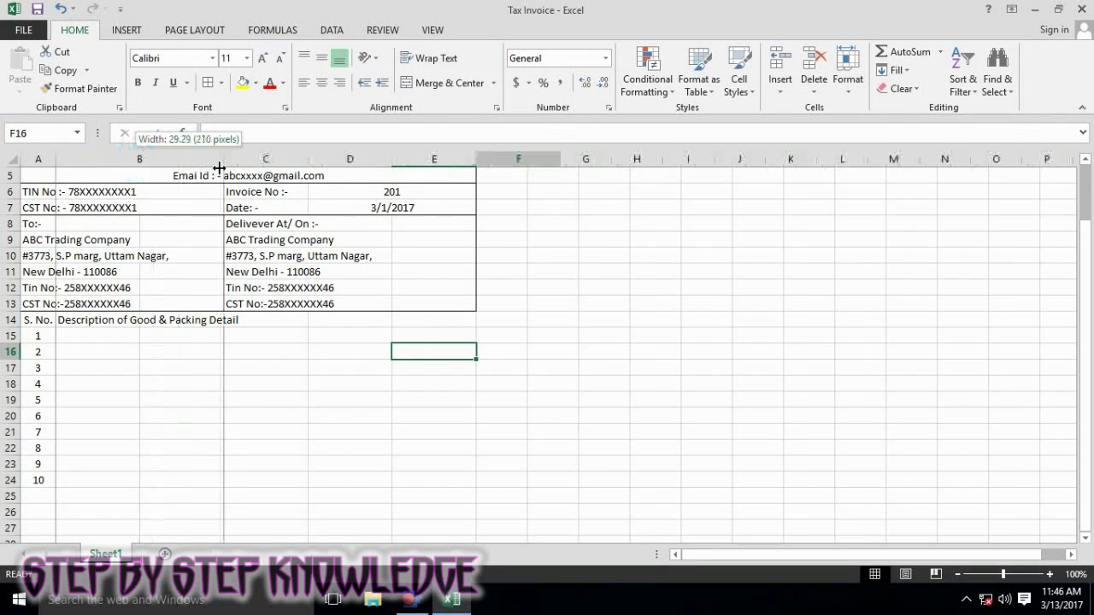
{"action": "double_click", "coordinate": [139, 159]}
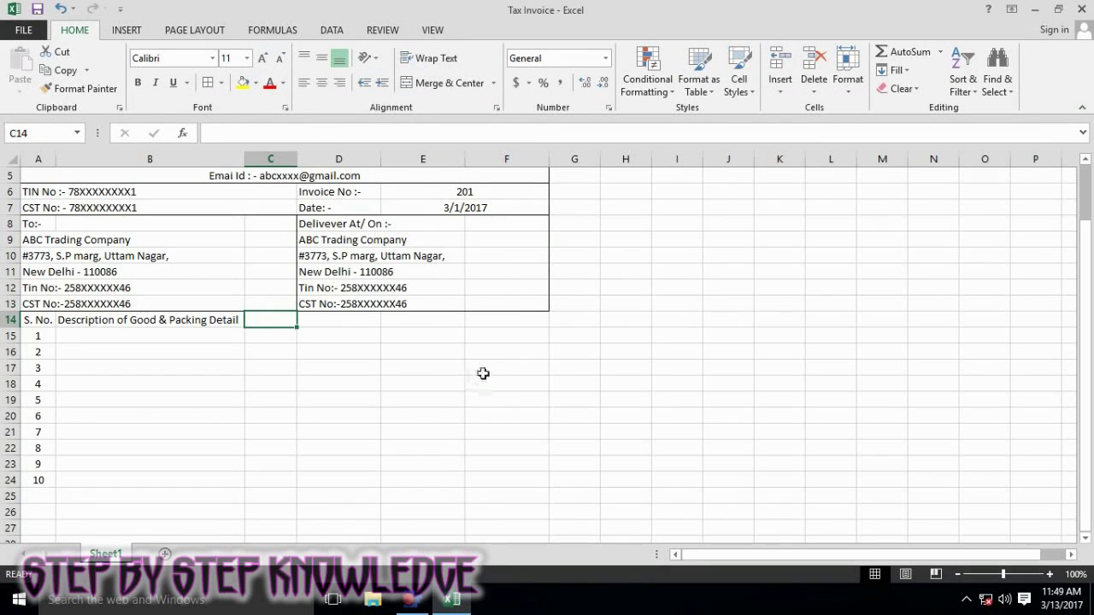
- Add the Quantity, Price, Per and Amount headings across C14:F14
{"action": "type", "text": "Quantity"}
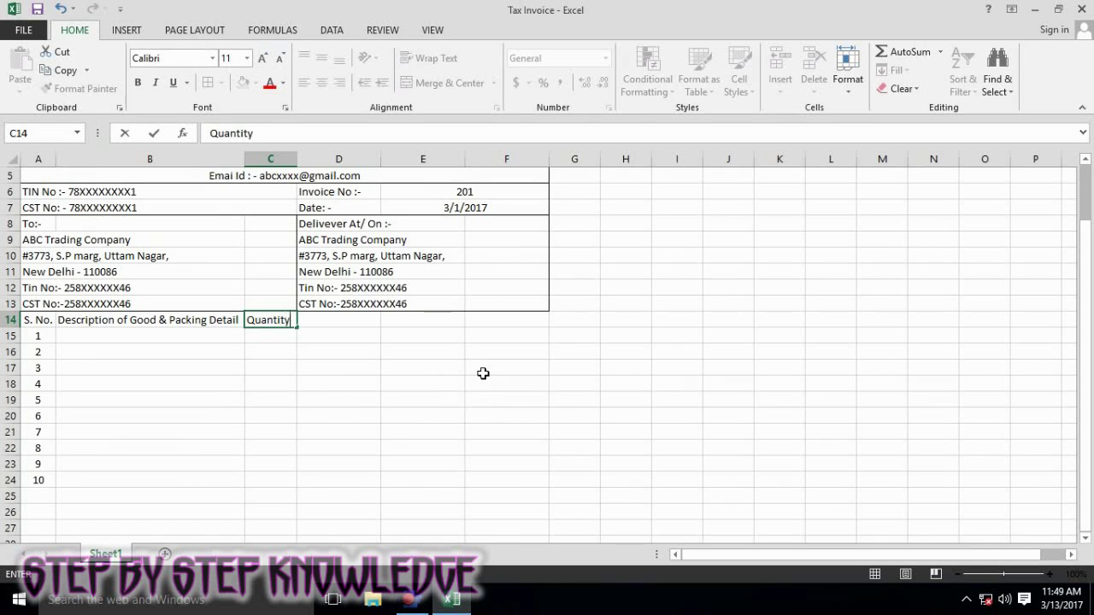
{"action": "key", "text": "Tab"}
{"action": "type", "text": "Pri"}
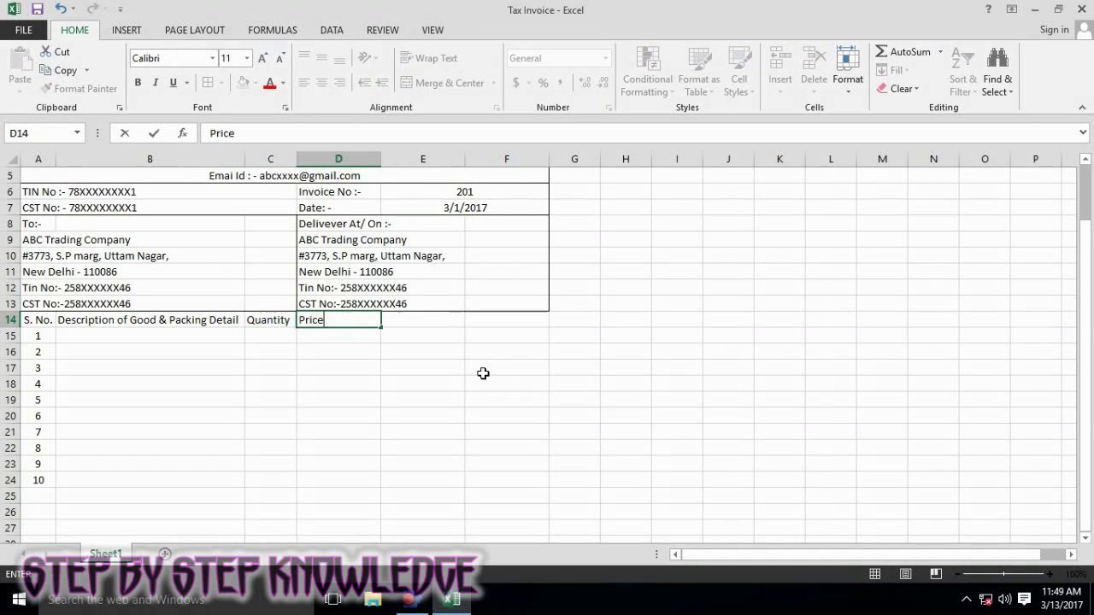
{"action": "key", "text": "Tab"}
{"action": "type", "text": "Per"}
{"action": "key", "text": "Tab"}
{"action": "type", "text": "Amount"}
{"action": "key", "text": "Return"}
{"action": "key", "text": "Left"}
{"action": "key", "text": "Left"}
{"action": "key", "text": "Down"}
{"action": "key", "text": "Down"}
{"action": "key", "text": "Down"}
{"action": "key", "text": "Down"}
{"action": "key", "text": "Down"}
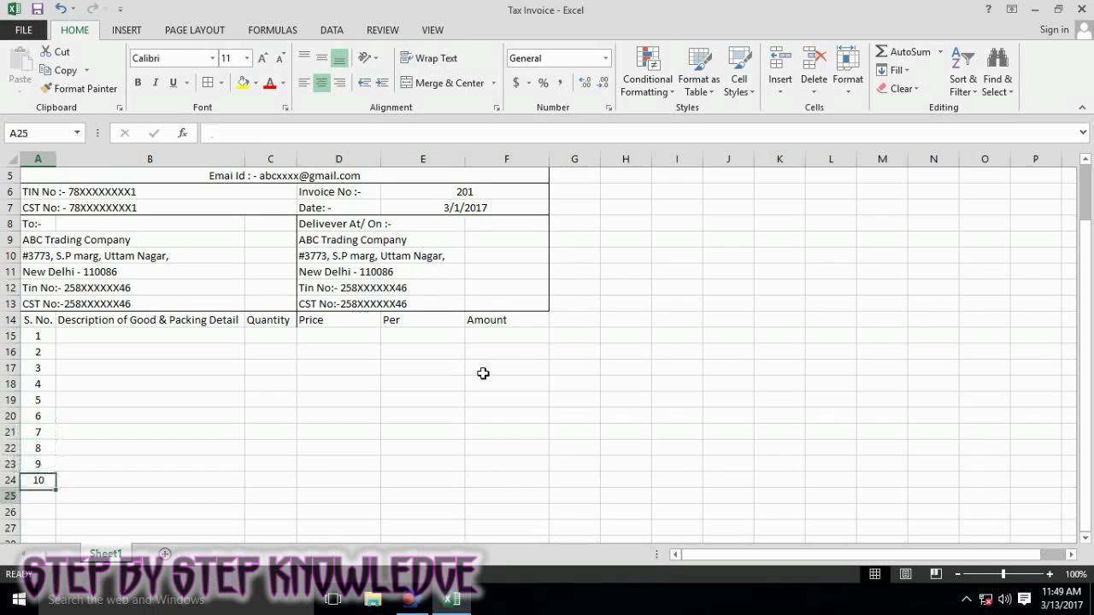
- Apply border lines to the header row A14:F14 via Format Cells
{"action": "left_click_drag", "start_coordinate": [34, 496], "coordinate": [513, 494]}
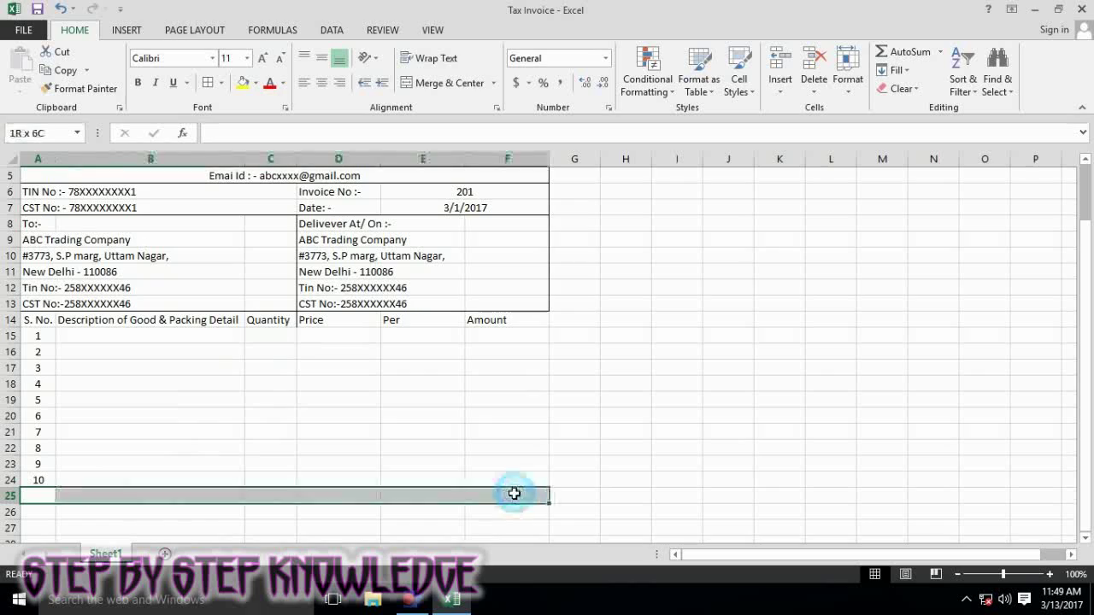
{"action": "scroll", "coordinate": [523, 521], "scroll_direction": "down", "scroll_amount": 1}
{"action": "left_click_drag", "start_coordinate": [35, 272], "coordinate": [505, 271]}
{"action": "key", "text": "ctrl+1"}
{"action": "left_click", "coordinate": [610, 321]}
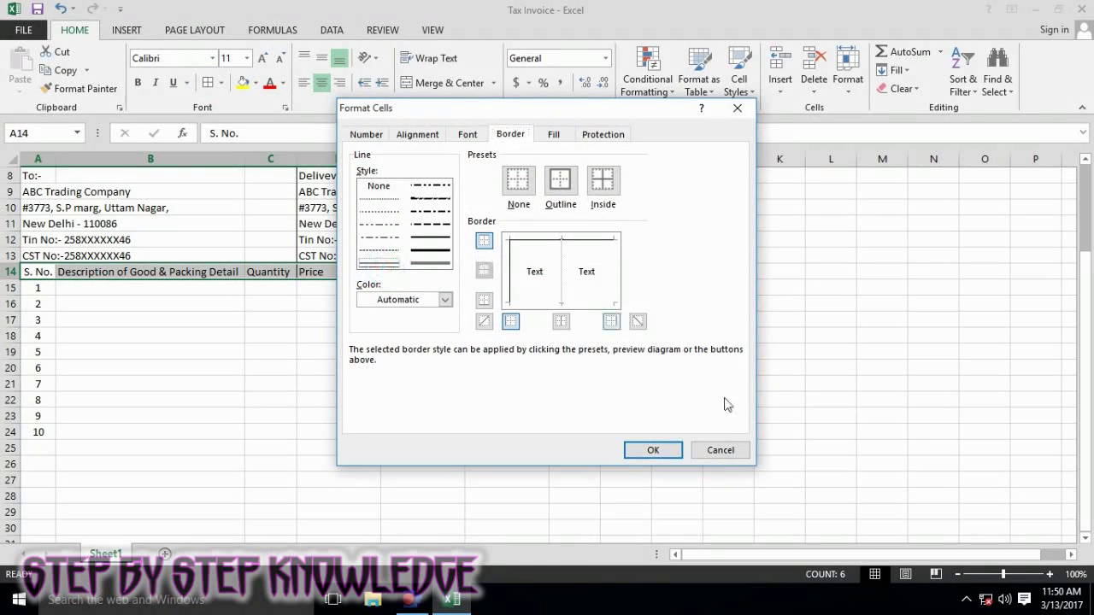
{"action": "left_click", "coordinate": [653, 451]}
{"action": "left_click", "coordinate": [677, 384]}
{"action": "left_click", "coordinate": [270, 288]}
- Border the item table A14:F24 with a dotted style, outline and vertical column dividers
{"action": "left_click_drag", "start_coordinate": [46, 272], "coordinate": [532, 434]}
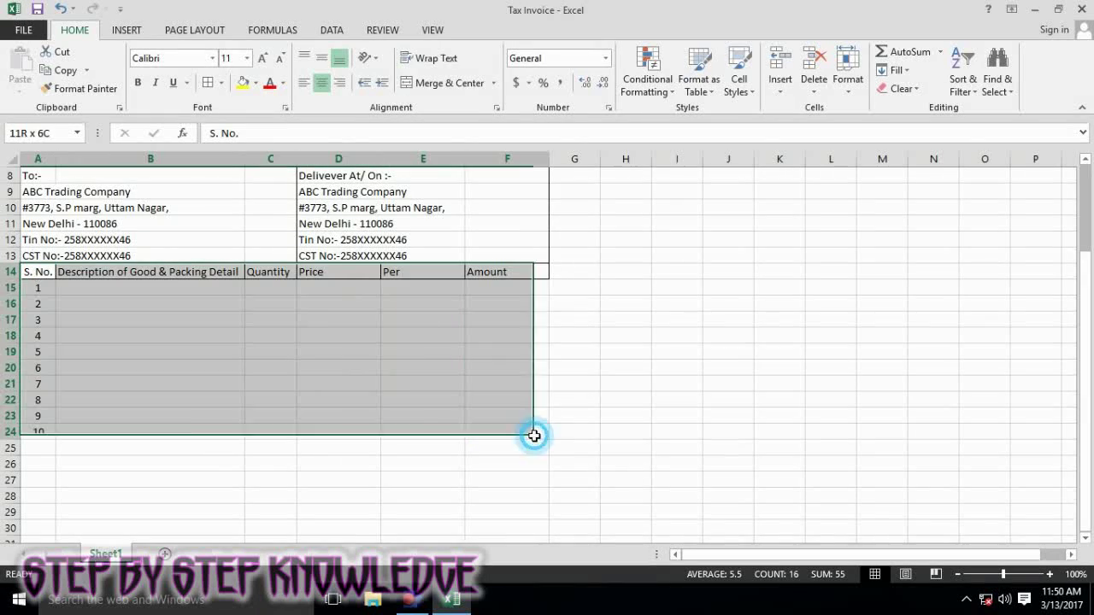
{"action": "left_click", "coordinate": [220, 82]}
{"action": "left_click", "coordinate": [248, 491]}
{"action": "left_click", "coordinate": [380, 265]}
{"action": "key", "text": "alt+o"}
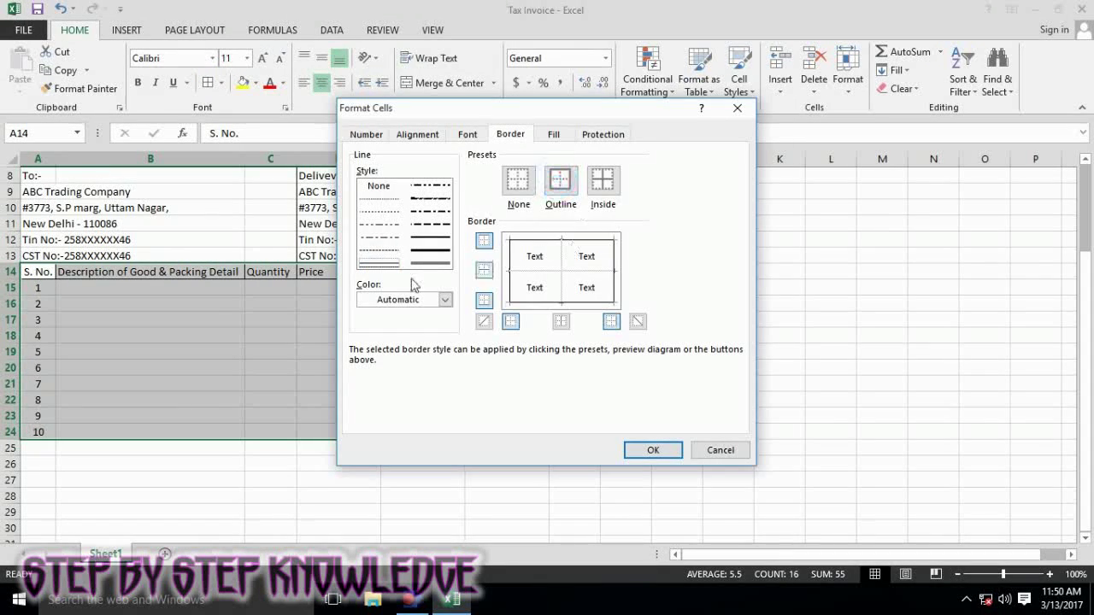
{"action": "left_click", "coordinate": [560, 257]}
{"action": "left_click", "coordinate": [653, 450]}
{"action": "left_click", "coordinate": [575, 478]}
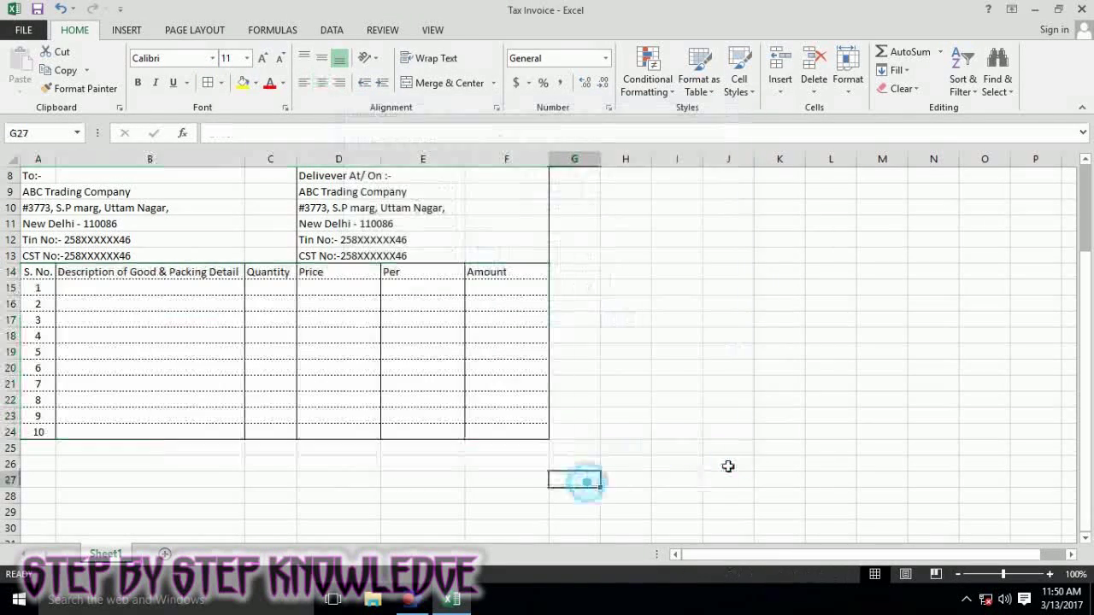
- Give the header row A14:F14 a Thick Box Border
{"action": "left_click_drag", "start_coordinate": [38, 272], "coordinate": [507, 271]}
{"action": "left_click", "coordinate": [220, 82]}
{"action": "left_click", "coordinate": [225, 251]}
{"action": "left_click", "coordinate": [637, 461]}
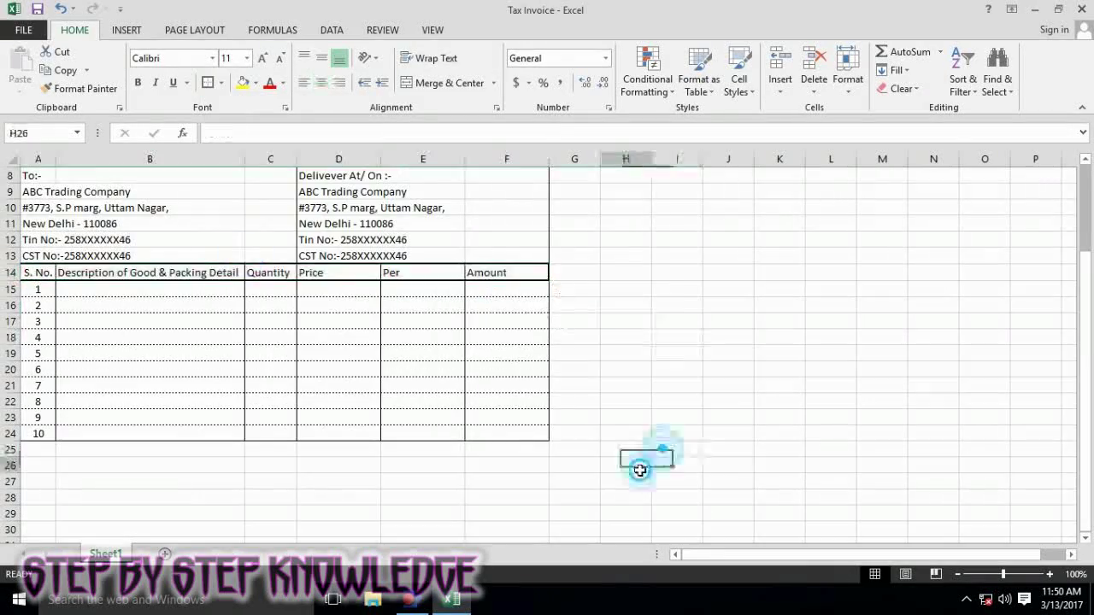
{"action": "scroll", "coordinate": [166, 200], "scroll_direction": "down", "scroll_amount": 1, "text": "ctrl"}
{"action": "scroll", "coordinate": [283, 235], "scroll_direction": "down", "scroll_amount": 1, "text": "ctrl"}
{"action": "scroll", "coordinate": [283, 235], "scroll_direction": "up", "scroll_amount": 1, "text": "ctrl"}
- Shrink the TAX INVOICE title to font size 11
{"action": "left_click", "coordinate": [242, 171]}
{"action": "scroll", "coordinate": [268, 389], "scroll_direction": "up", "scroll_amount": 1, "text": "ctrl"}
{"action": "scroll", "coordinate": [267, 389], "scroll_direction": "down", "scroll_amount": 1, "text": "ctrl"}
{"action": "left_click", "coordinate": [34, 194]}
{"action": "left_click", "coordinate": [49, 170]}
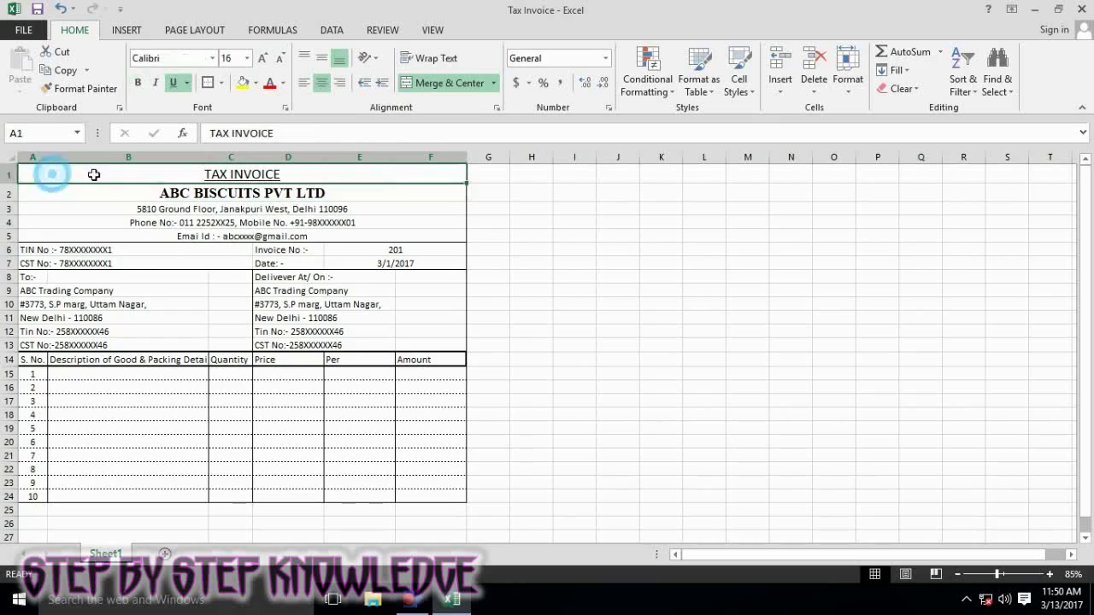
{"action": "left_click", "coordinate": [280, 57]}
{"action": "left_click", "coordinate": [280, 57]}
{"action": "left_click", "coordinate": [280, 57]}
{"action": "left_click", "coordinate": [531, 325]}
- Box the TAX INVOICE title thickly and give header rows 1–5 a thick outline
{"action": "key", "text": "ctrl+Home"}
{"action": "left_click", "coordinate": [221, 82]}
{"action": "left_click", "coordinate": [256, 263]}
{"action": "left_click", "coordinate": [331, 237], "text": "shift"}
{"action": "left_click", "coordinate": [221, 82]}
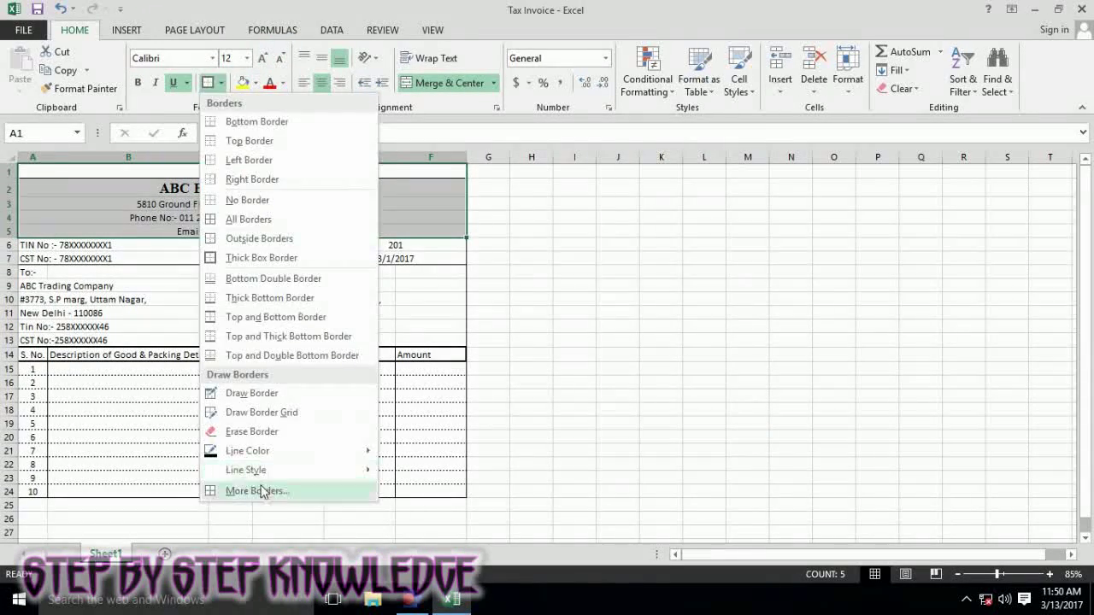
{"action": "left_click", "coordinate": [244, 488]}
{"action": "left_click", "coordinate": [530, 190]}
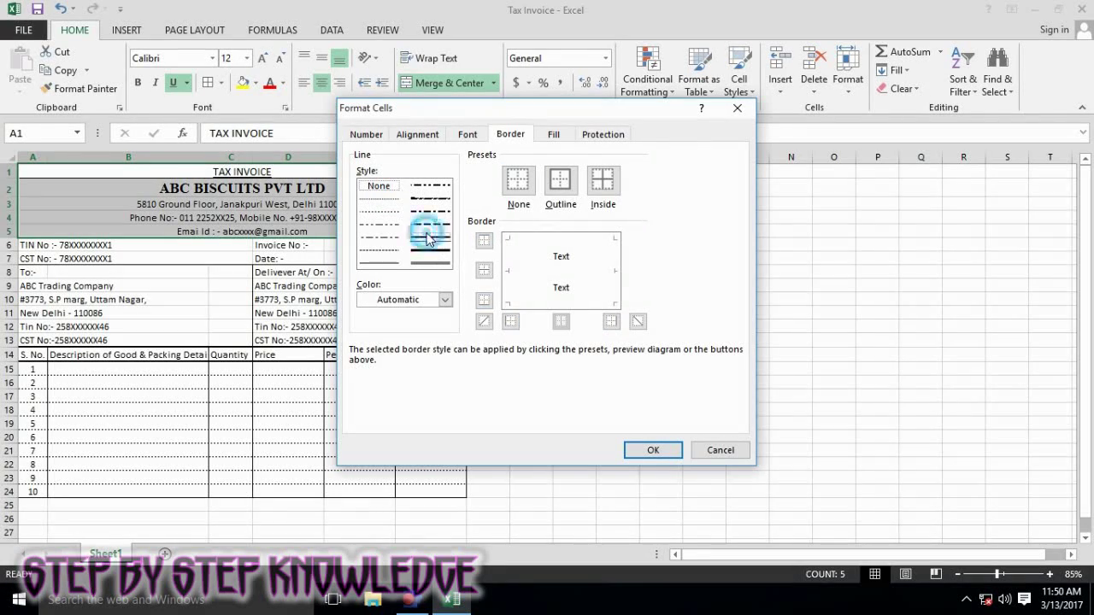
{"action": "left_click", "coordinate": [560, 179]}
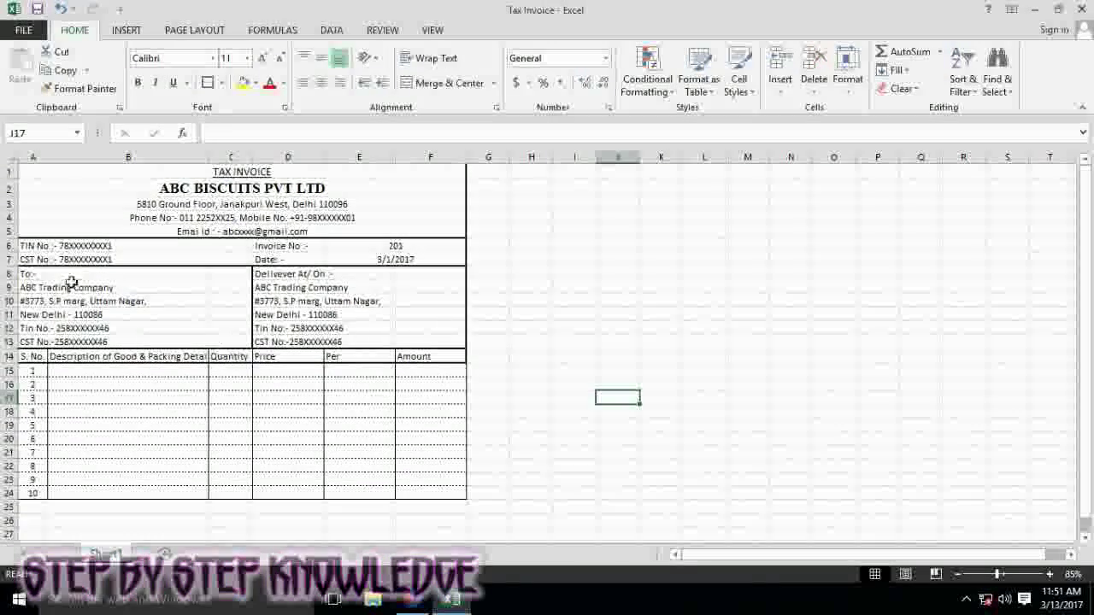
- Check fill colours for the item table header row, leaving it unshaded
{"action": "left_click_drag", "start_coordinate": [32, 356], "coordinate": [419, 356]}
{"action": "left_click", "coordinate": [255, 83]}
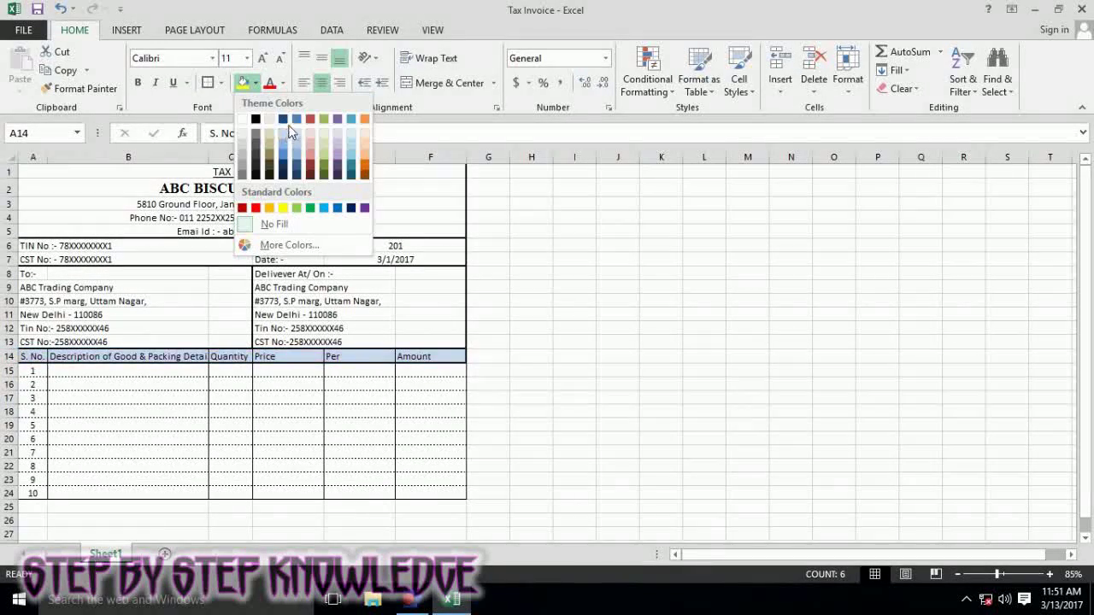
{"action": "left_click", "coordinate": [488, 242]}
{"action": "left_click", "coordinate": [110, 357]}
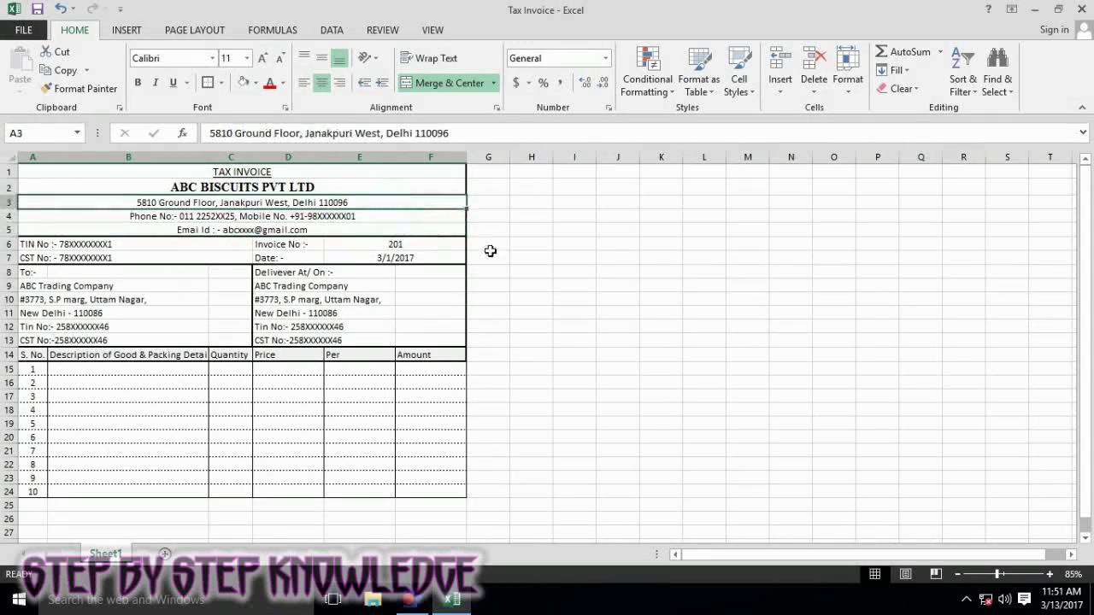
- Put Outside Borders around A25:C29 and label D25 as Sub Total
{"action": "scroll", "coordinate": [370, 255], "scroll_direction": "down", "scroll_amount": 1}
{"action": "left_click_drag", "start_coordinate": [32, 460], "coordinate": [246, 510]}
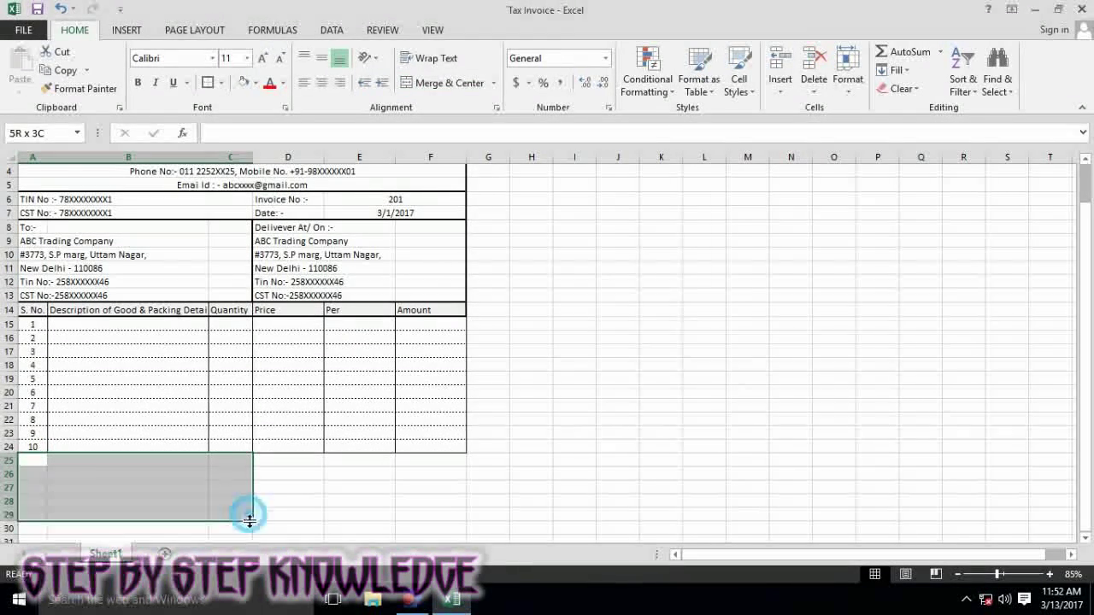
{"action": "left_click", "coordinate": [208, 83]}
{"action": "left_click_drag", "start_coordinate": [288, 459], "coordinate": [431, 529]}
{"action": "left_click", "coordinate": [306, 462]}
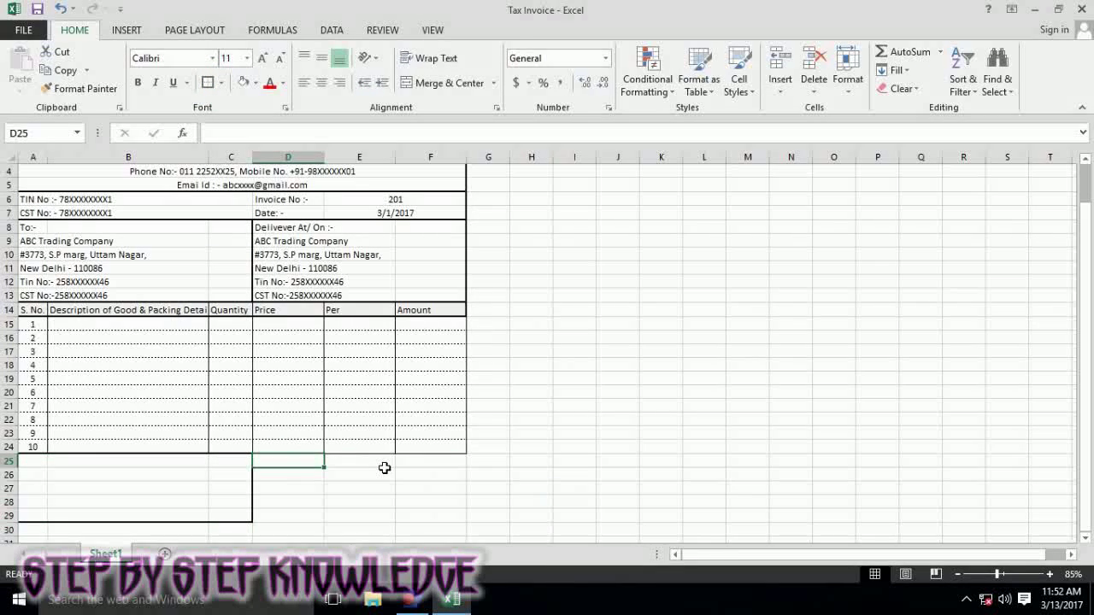
{"action": "type", "text": "Sub"}
{"action": "key", "text": "Tab"}
{"action": "key", "text": "Tab"}
{"action": "type", "text": "="}
{"action": "key", "text": "Escape"}
- Select rows 8 to 10 where the To:- block begins
{"action": "left_click", "coordinate": [128, 337]}
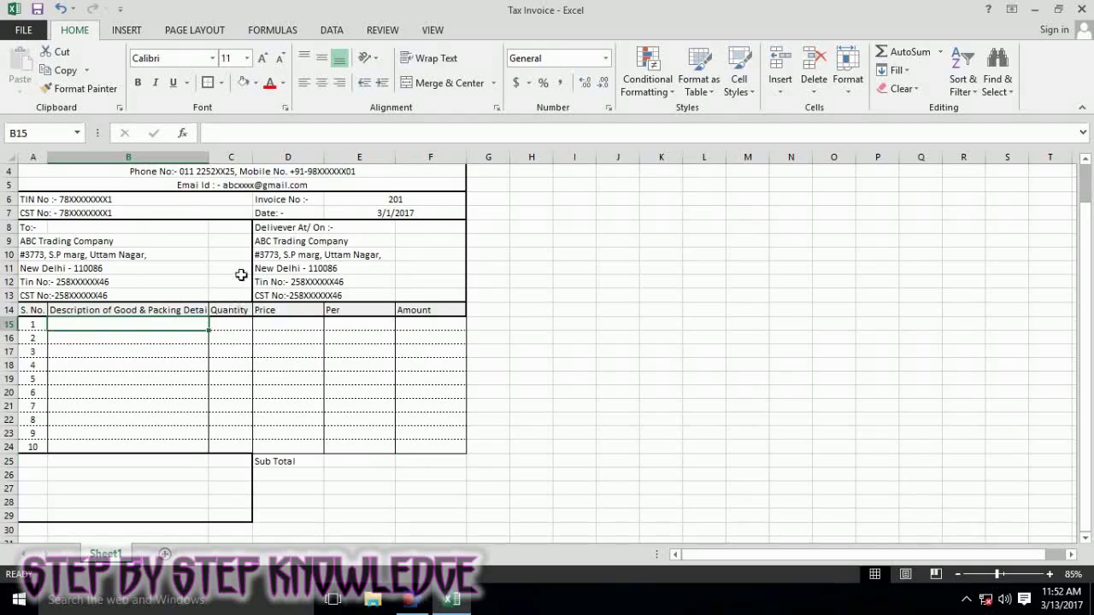
{"action": "scroll", "coordinate": [241, 275], "scroll_direction": "up", "scroll_amount": 1}
{"action": "left_click", "coordinate": [9, 272]}
{"action": "left_click_drag", "start_coordinate": [9, 272], "coordinate": [8, 299]}
- Insert three blank rows above the To:- block
{"action": "right_click", "coordinate": [8, 299]}
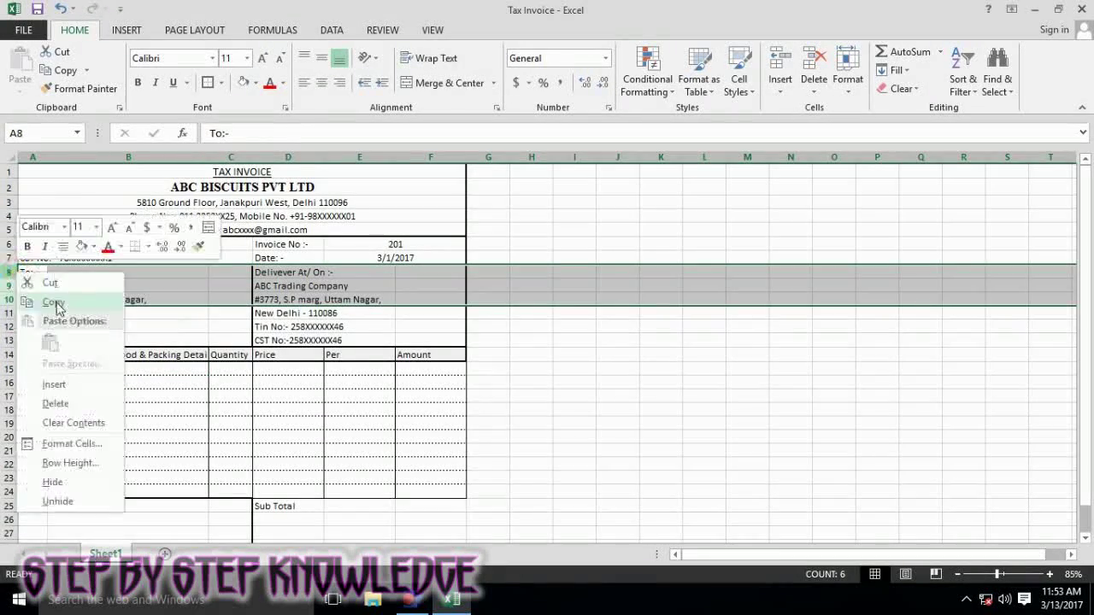
{"action": "left_click", "coordinate": [54, 386]}
{"action": "left_click", "coordinate": [575, 395]}
- Move the Invoice No and Date block down two rows to rows 8–9
{"action": "left_click_drag", "start_coordinate": [89, 248], "coordinate": [125, 269]}
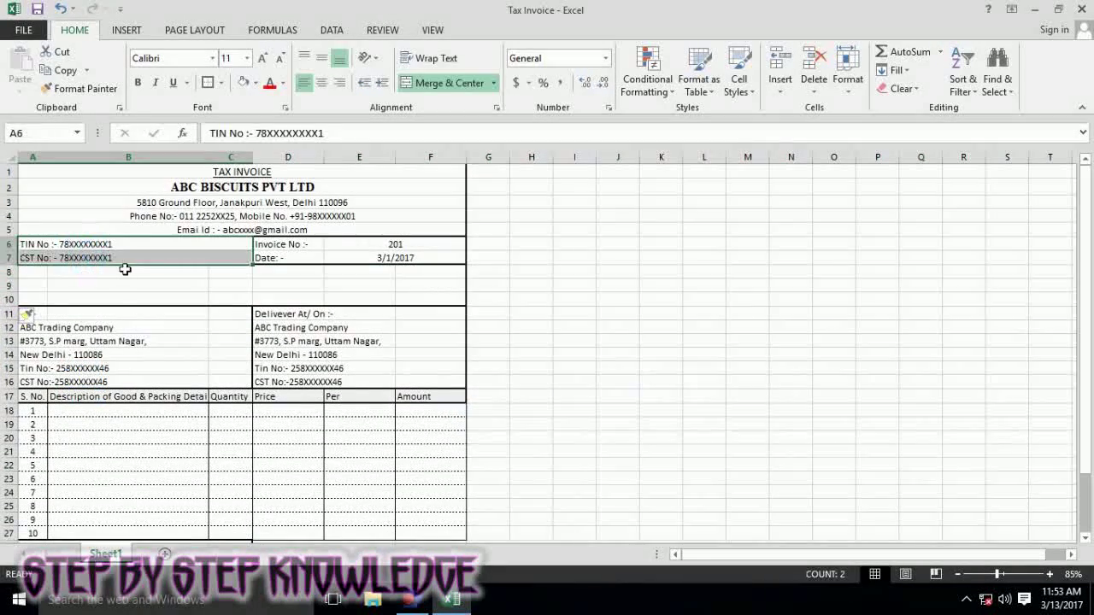
{"action": "left_click", "coordinate": [307, 244]}
{"action": "left_click", "coordinate": [422, 260], "text": "shift"}
{"action": "left_click_drag", "start_coordinate": [466, 261], "coordinate": [465, 288]}
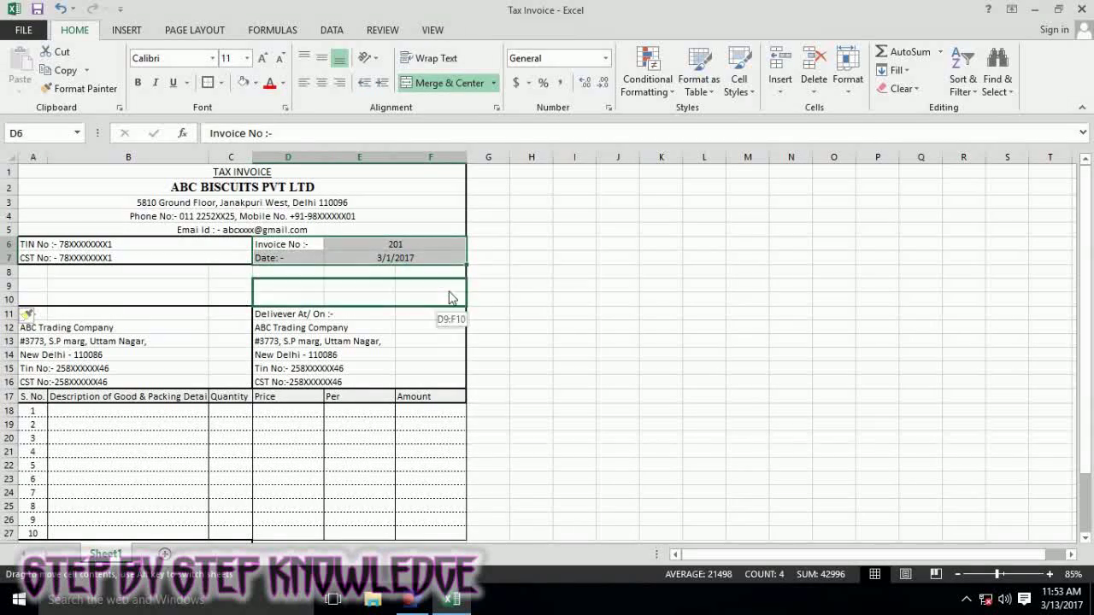
{"action": "left_click", "coordinate": [530, 315]}
- Delete the extra empty row 10 and select D6 for a new label
{"action": "left_click", "coordinate": [10, 300]}
{"action": "right_click", "coordinate": [10, 300]}
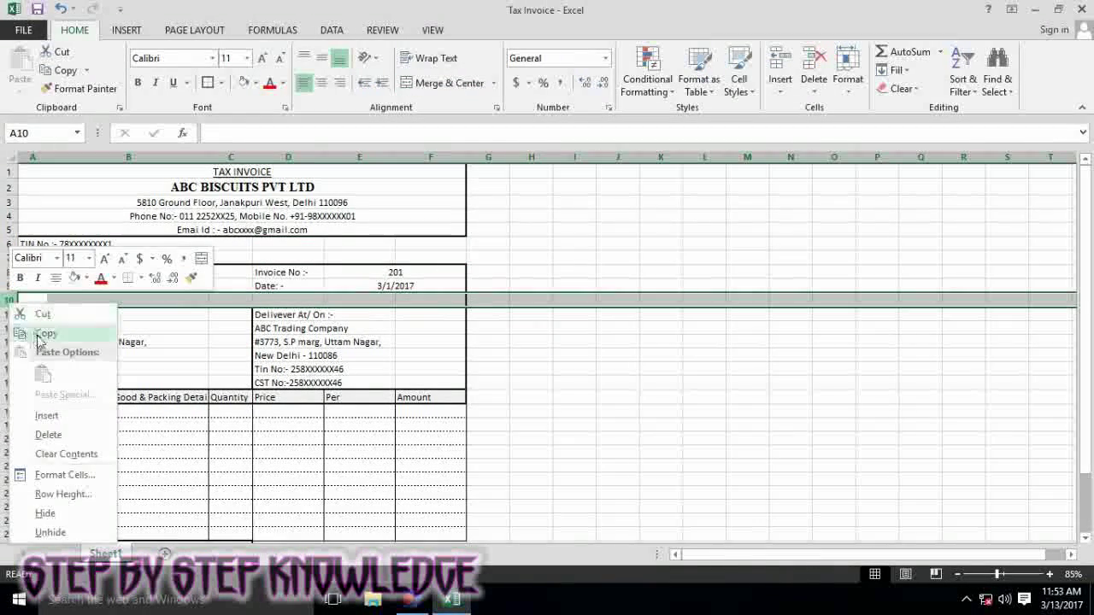
{"action": "left_click", "coordinate": [49, 433]}
{"action": "left_click", "coordinate": [274, 253]}
{"action": "left_click", "coordinate": [300, 244]}
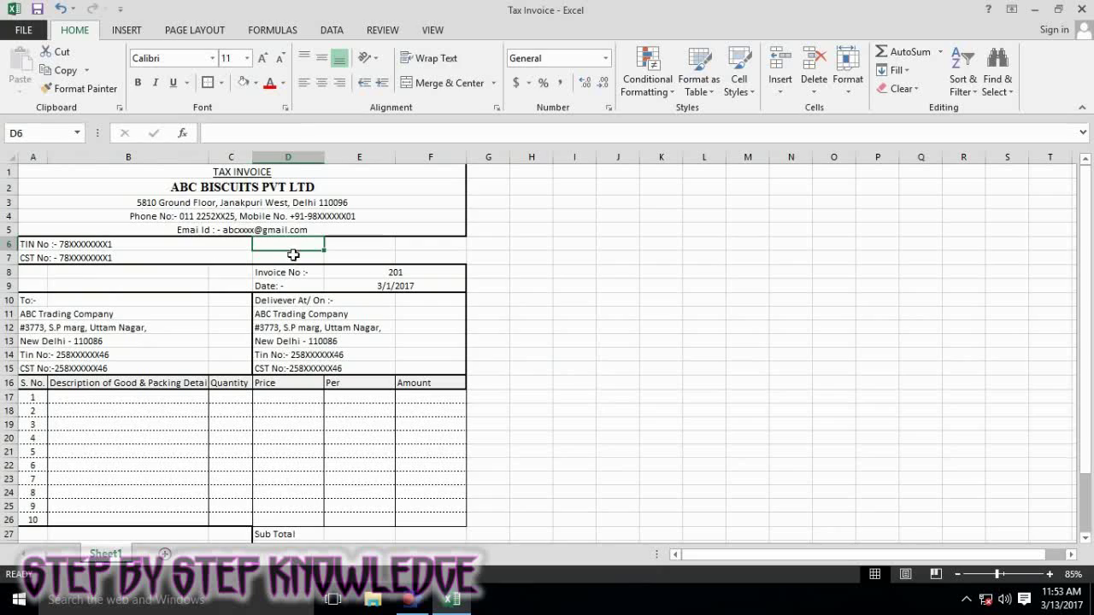
- Type the FSSAI LICENCE NO. label in D6 and merge cells E6:F6
{"action": "type", "text": "FSS"}
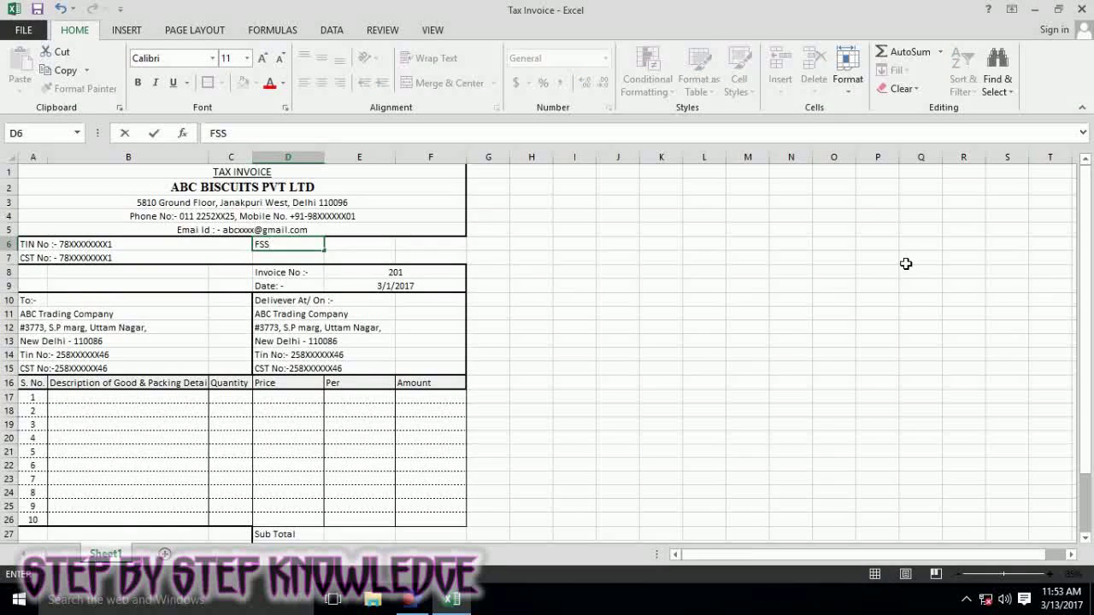
{"action": "key", "text": "BackSpace"}
{"action": "type", "text": "AI "}
{"action": "type", "text": "De"}
{"action": "key", "text": "Tab"}
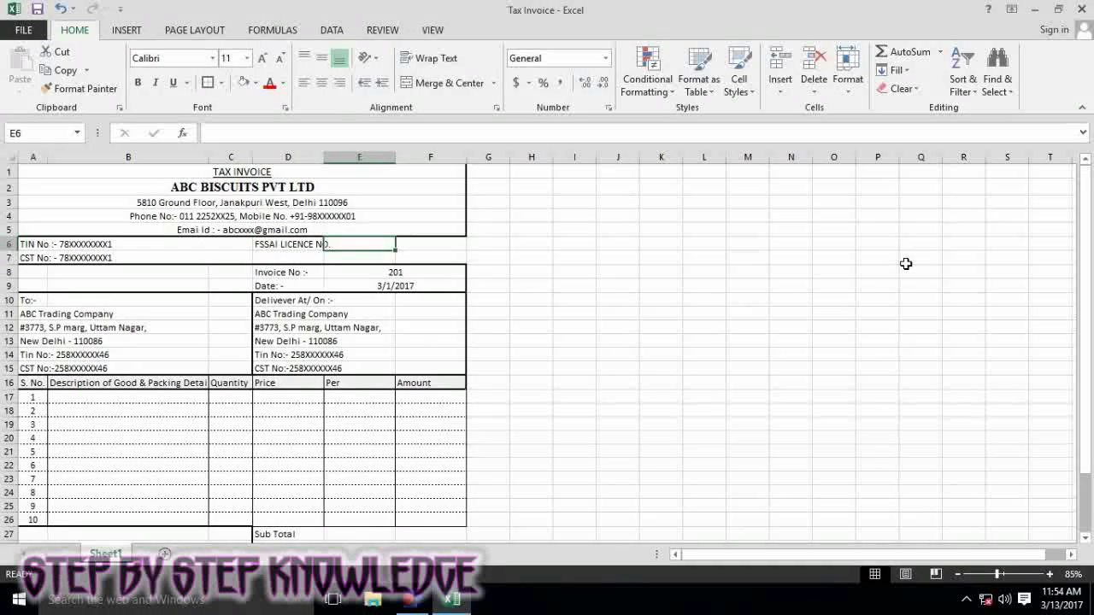
{"action": "key", "text": "shift+Right"}
{"action": "left_click", "coordinate": [459, 87]}
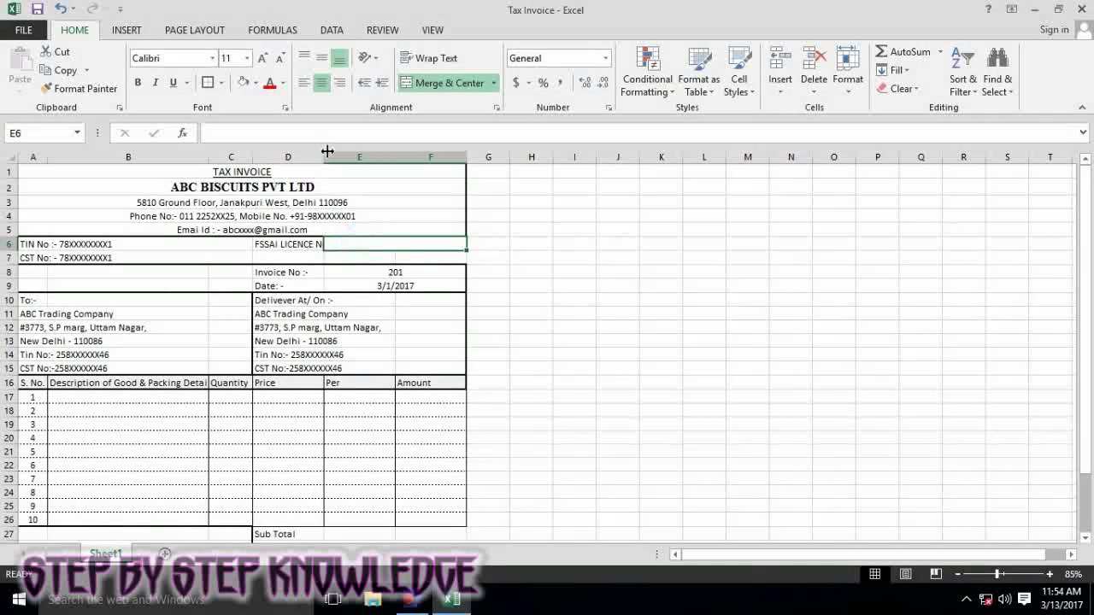
- Widen column D to fit the label and enter the FSSAI licence number in merged E6
{"action": "left_click_drag", "start_coordinate": [324, 157], "coordinate": [370, 157]}
{"action": "left_click", "coordinate": [363, 301]}
{"action": "key", "text": "Left"}
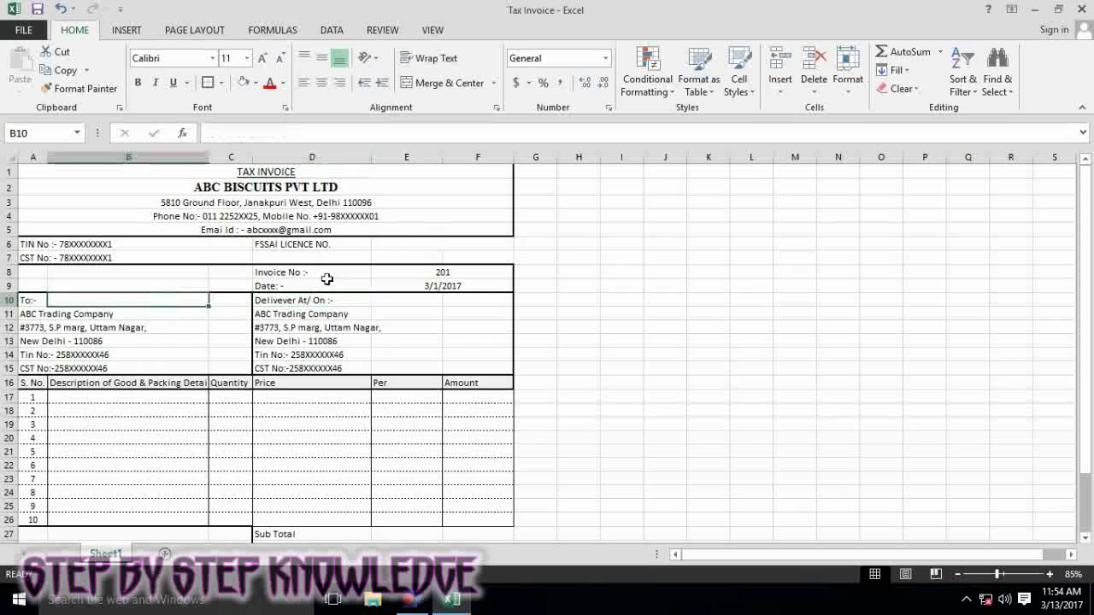
{"action": "left_click", "coordinate": [390, 245]}
{"action": "type", "text": "1"}
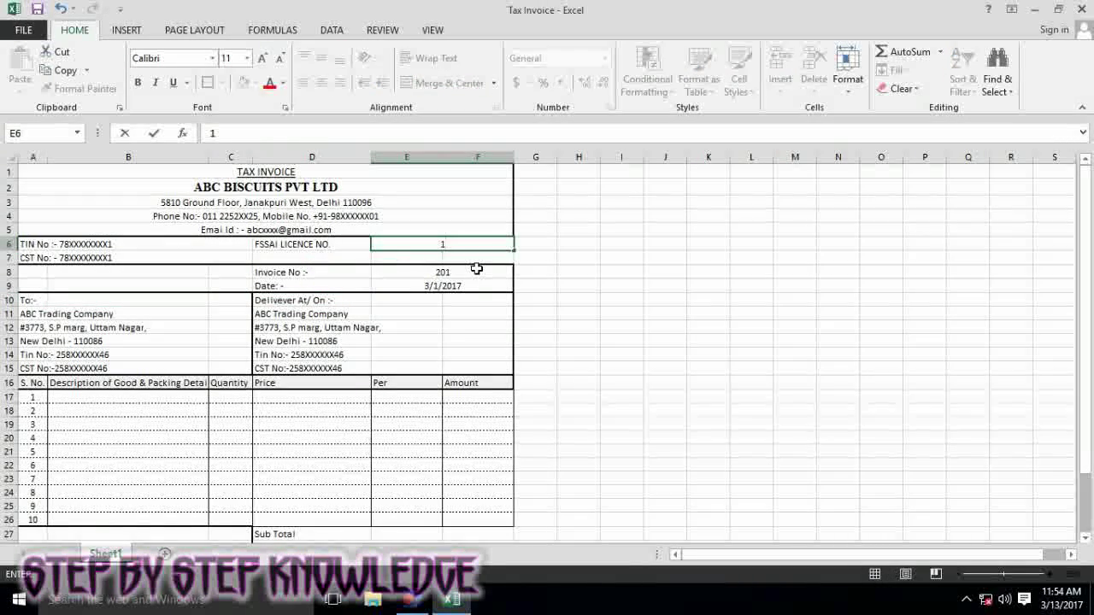
{"action": "type", "text": "51000"}
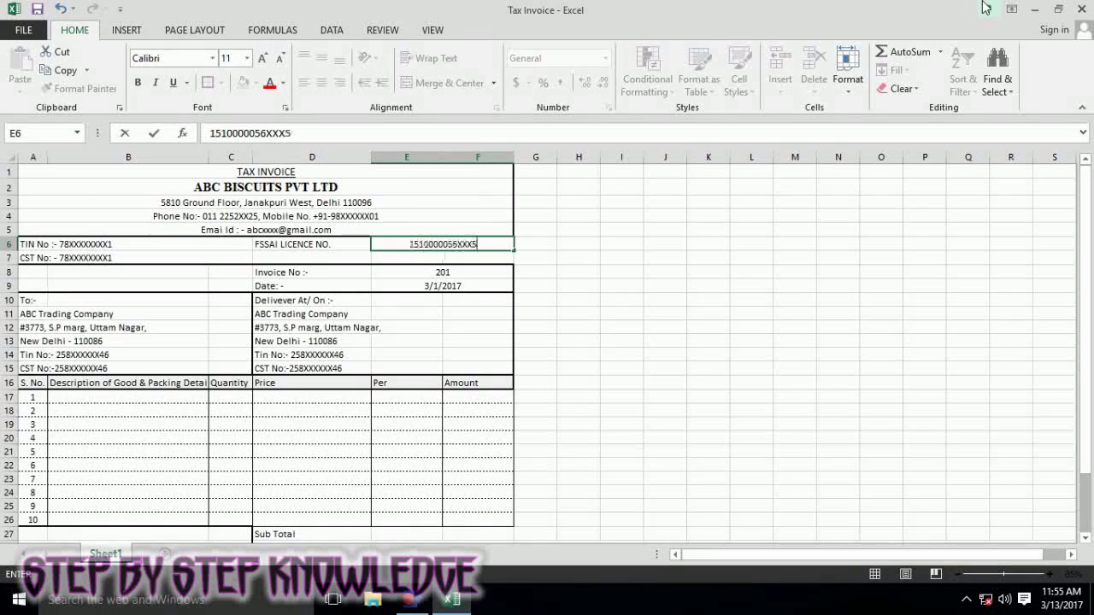
{"action": "key", "text": "Return"}
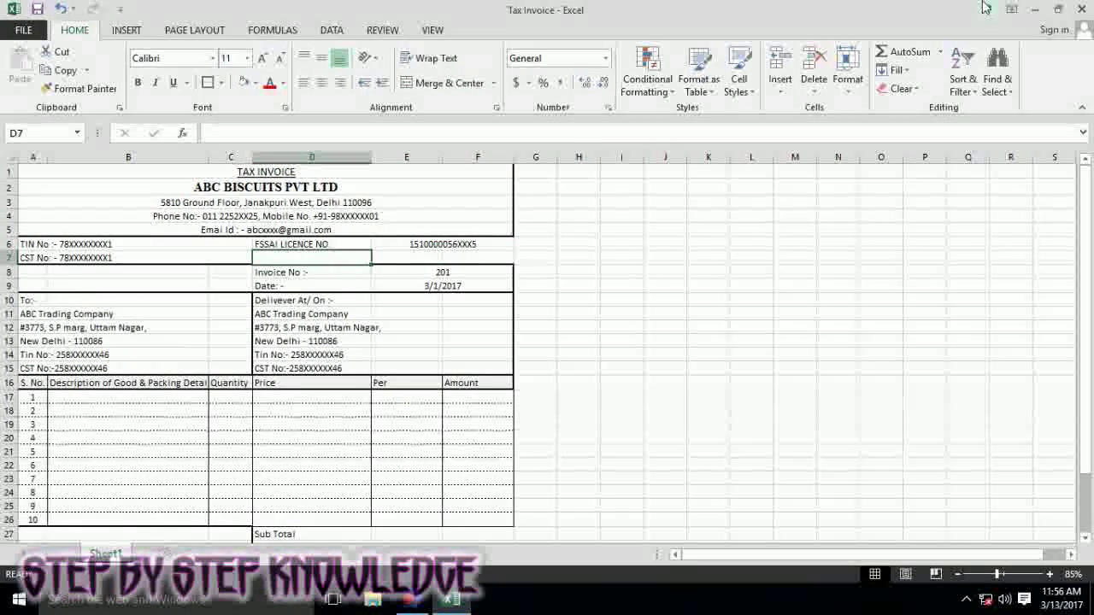
- Label D7 PAN/ INCOME TAX NO. and enter the PAN number in E7
{"action": "type", "text": "PAN I"}
{"action": "key", "text": "BackSpace"}
{"action": "key", "text": "BackSpace"}
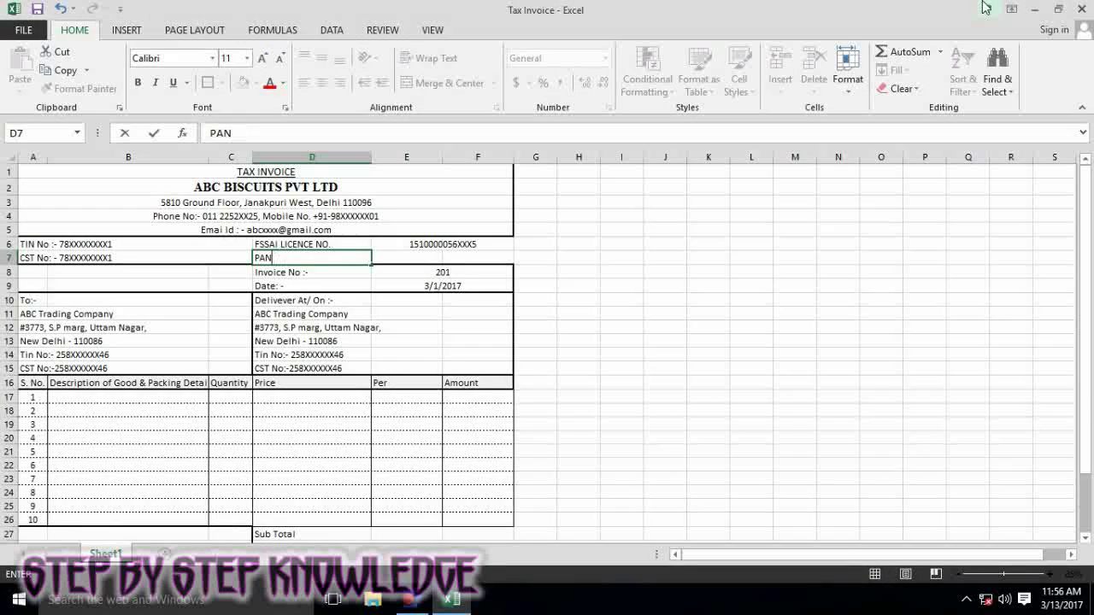
{"action": "type", "text": "TAX NO."}
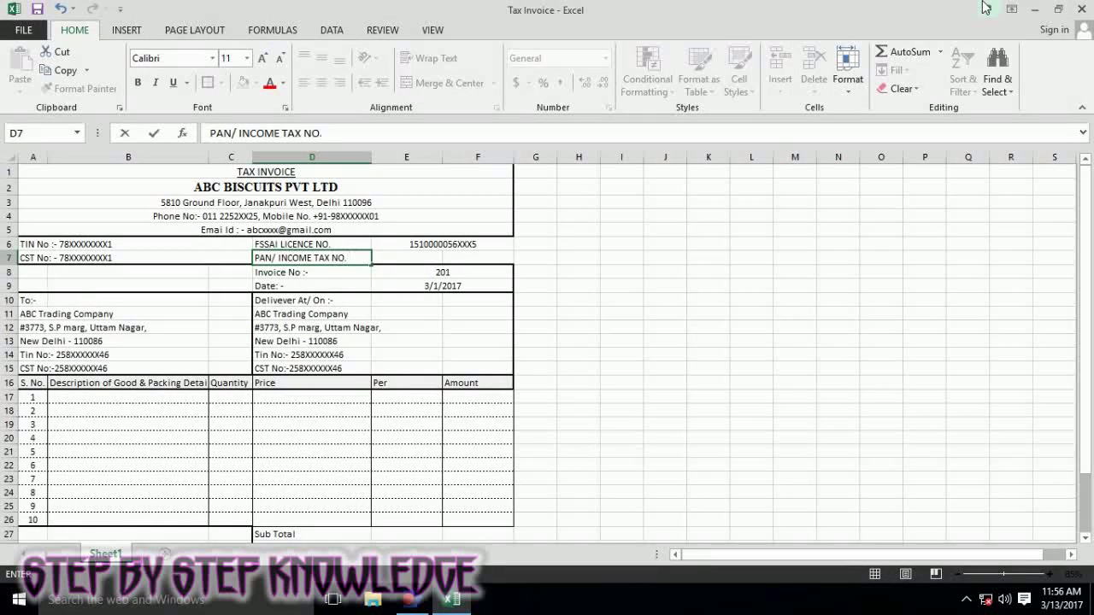
{"action": "key", "text": "Tab"}
{"action": "type", "text": "AQ"}
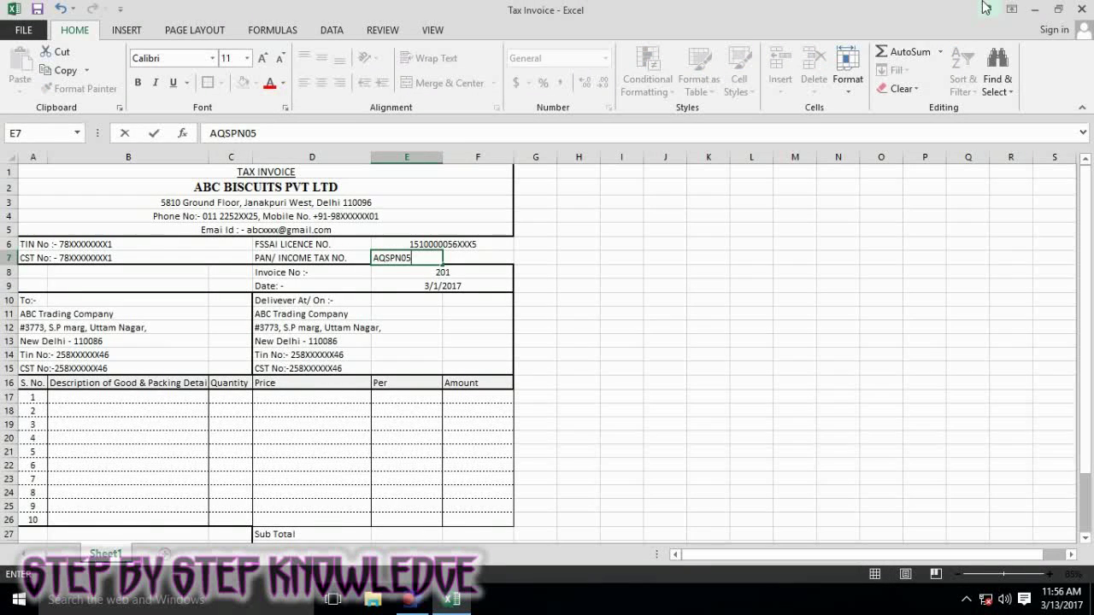
{"action": "key", "text": "Return"}
- Merge and centre the PAN number across E7:F7, then select A8:C8
{"action": "key", "text": "Up"}
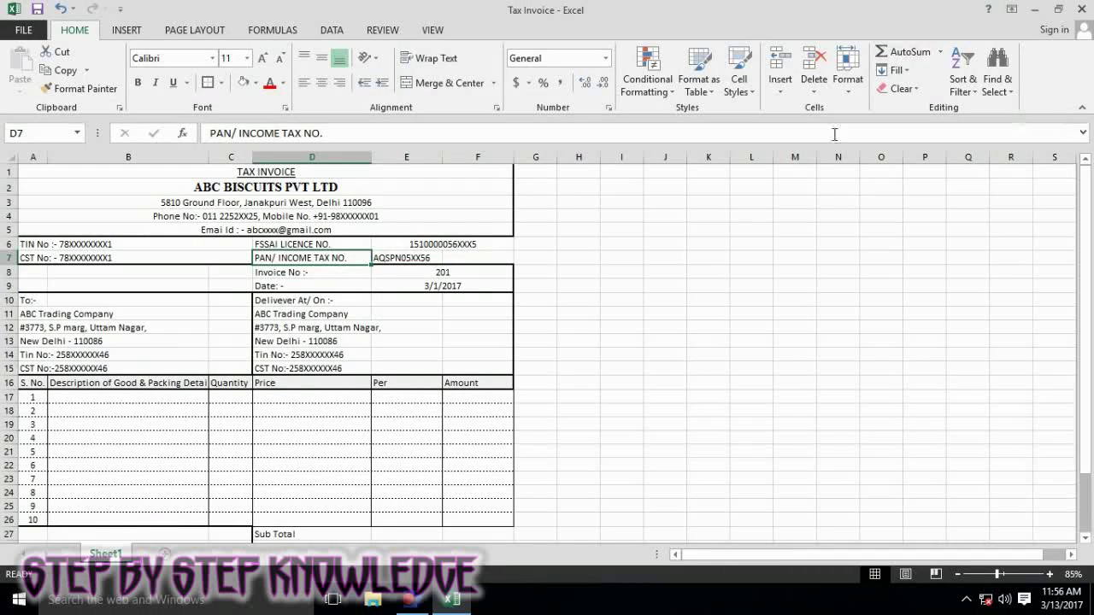
{"action": "left_click_drag", "start_coordinate": [406, 257], "coordinate": [479, 258]}
{"action": "left_click", "coordinate": [449, 83]}
{"action": "left_click", "coordinate": [477, 354]}
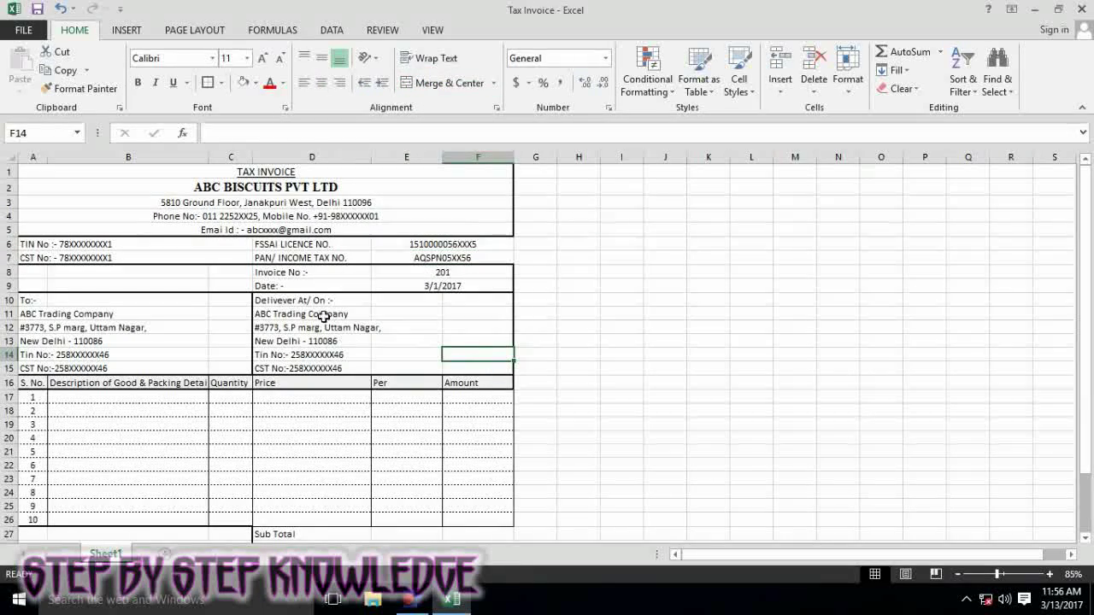
{"action": "left_click_drag", "start_coordinate": [53, 273], "coordinate": [227, 273]}
- Merge A8:C8 and enter the Buyer's Order No. line with the order number
{"action": "left_click", "coordinate": [449, 83]}
{"action": "double_click", "coordinate": [82, 270]}
{"action": "type", "text": "Buyer"}
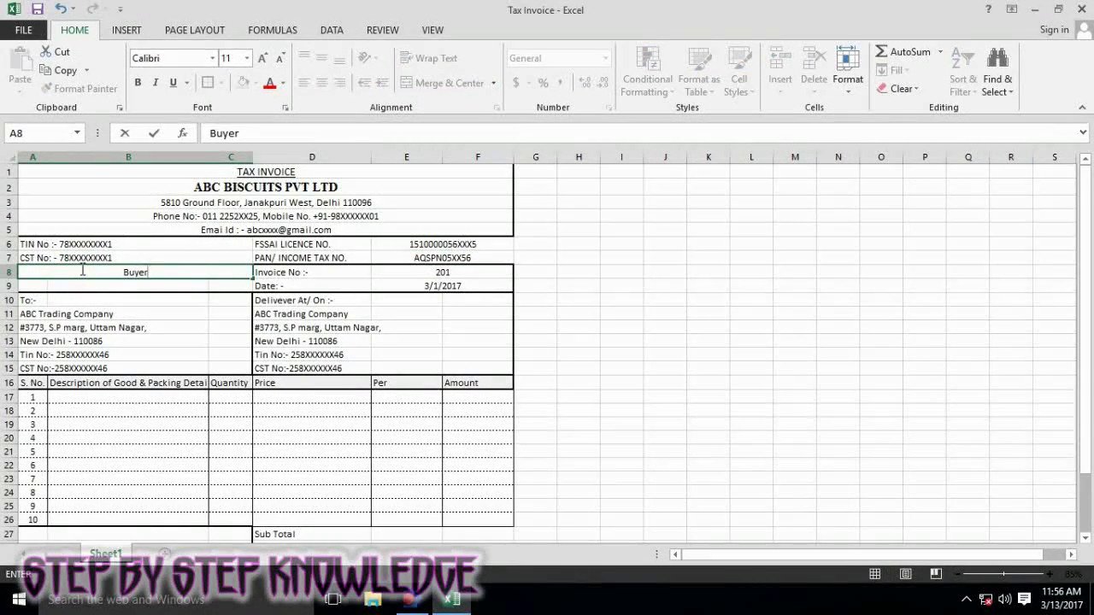
{"action": "type", "text": "o."}
{"action": "key", "text": "Tab"}
{"action": "double_click", "coordinate": [82, 271]}
{"action": "type", "text": "- 5895"}
{"action": "key", "text": "Return"}
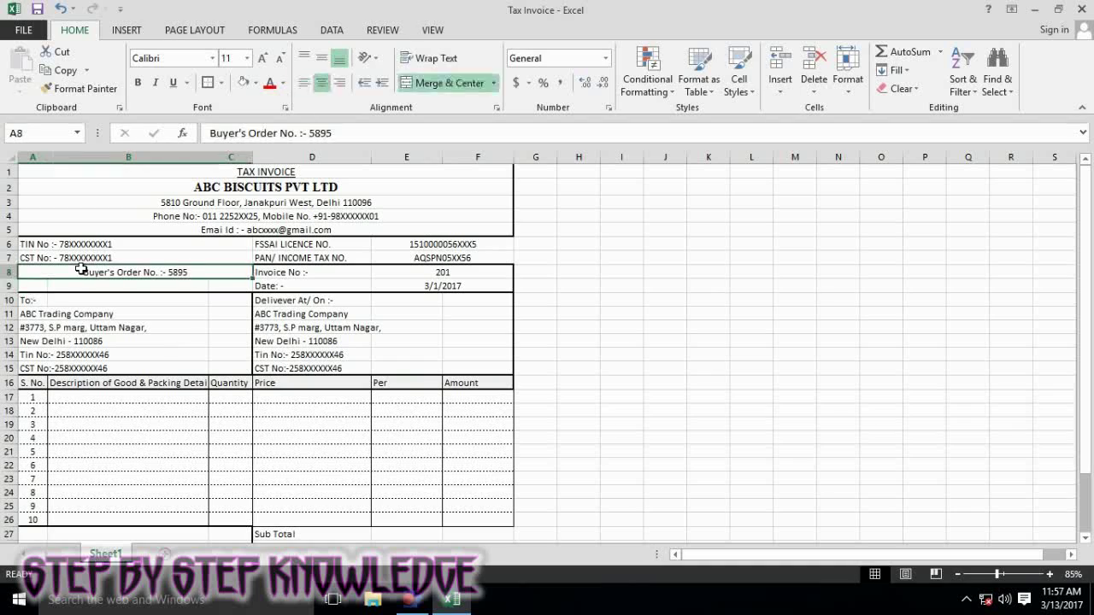
- Copy the line to row 9, merge A9:C9 and change it to Buyer's Order Date :- 01-01-2017
{"action": "key", "text": "ctrl+d"}
{"action": "key", "text": "shift+Right"}
{"action": "key", "text": "shift+Right"}
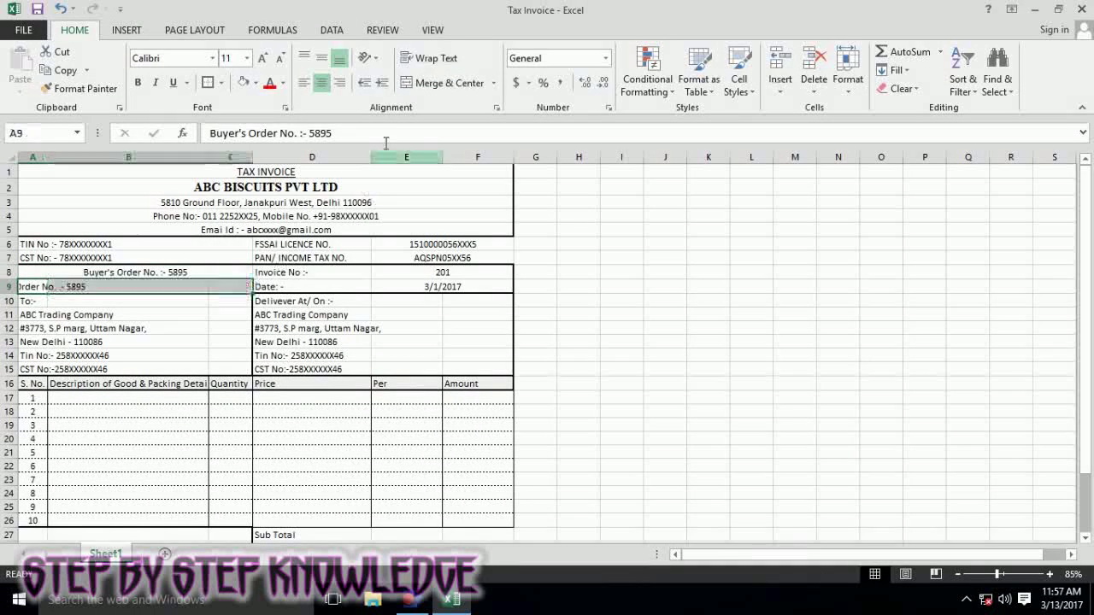
{"action": "key", "text": "alt+h"}
{"action": "key", "text": "m"}
{"action": "key", "text": "c"}
{"action": "double_click", "coordinate": [157, 285]}
{"action": "key", "text": "BackSpace"}
{"action": "type", "text": "Date :"}
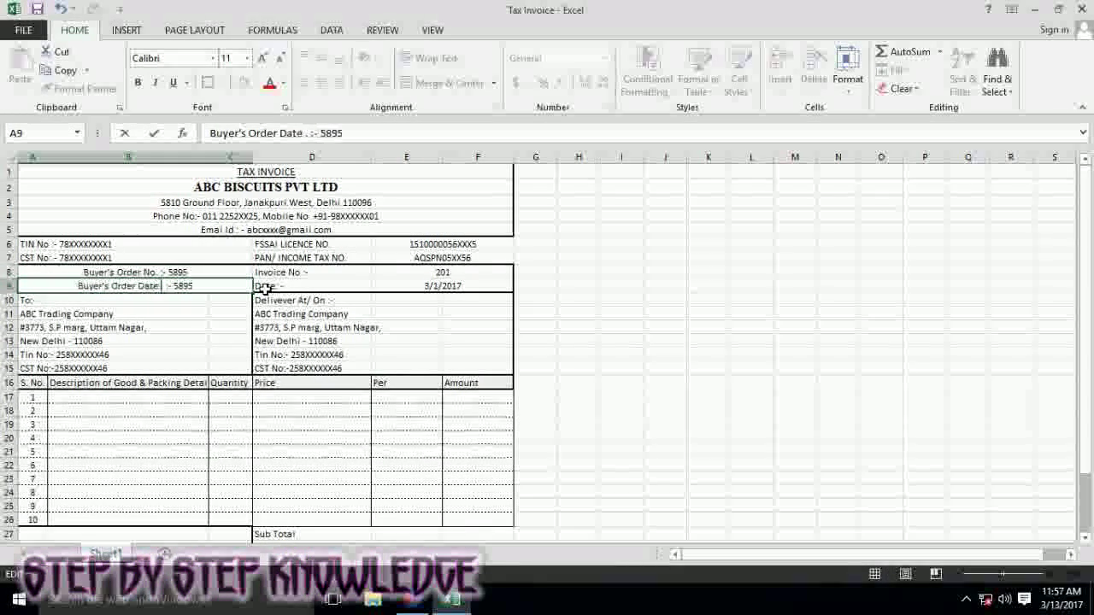
{"action": "type", "text": "- 05-03-"}
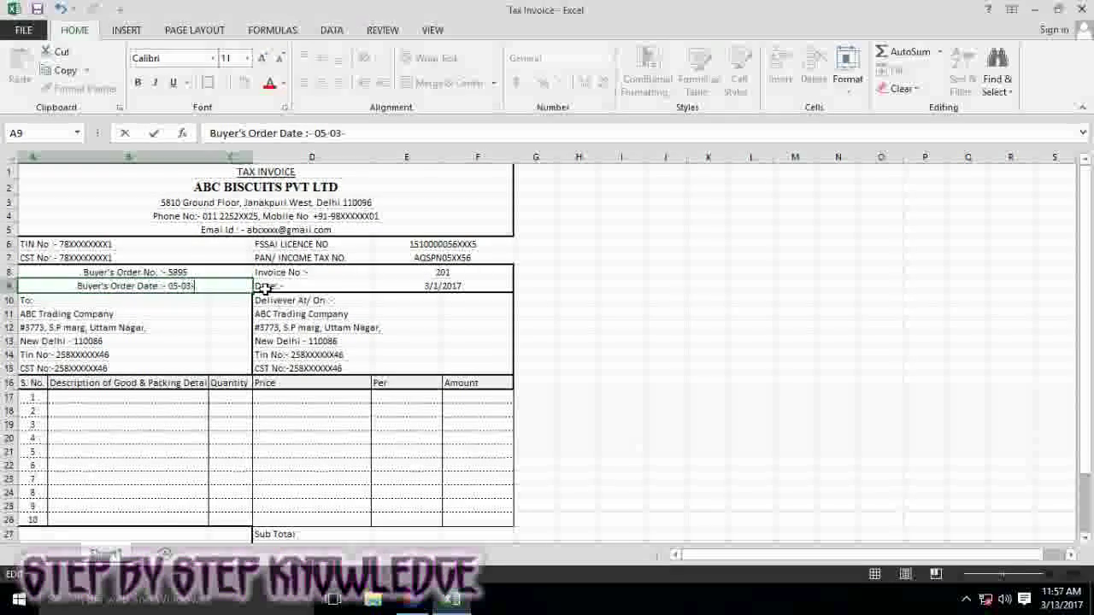
{"action": "key", "text": "BackSpace"}
{"action": "key", "text": "BackSpace"}
{"action": "key", "text": "BackSpace"}
{"action": "type", "text": "01-"}
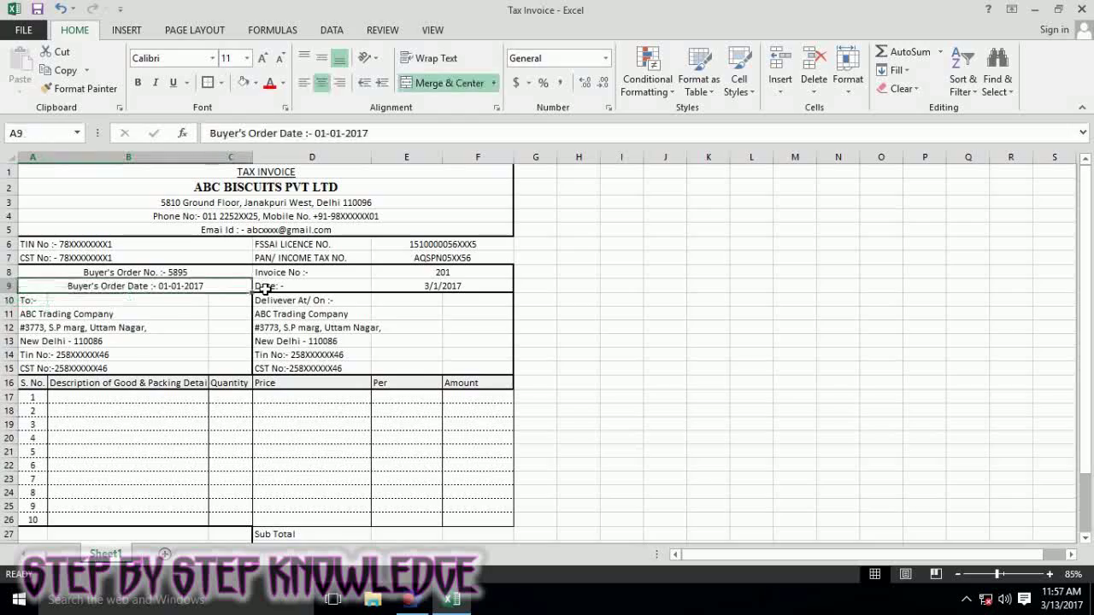
- Left-align the buyer's order rows 8 and 9
{"action": "left_click_drag", "start_coordinate": [244, 287], "coordinate": [232, 270]}
{"action": "left_click", "coordinate": [322, 82]}
{"action": "left_click", "coordinate": [615, 369]}
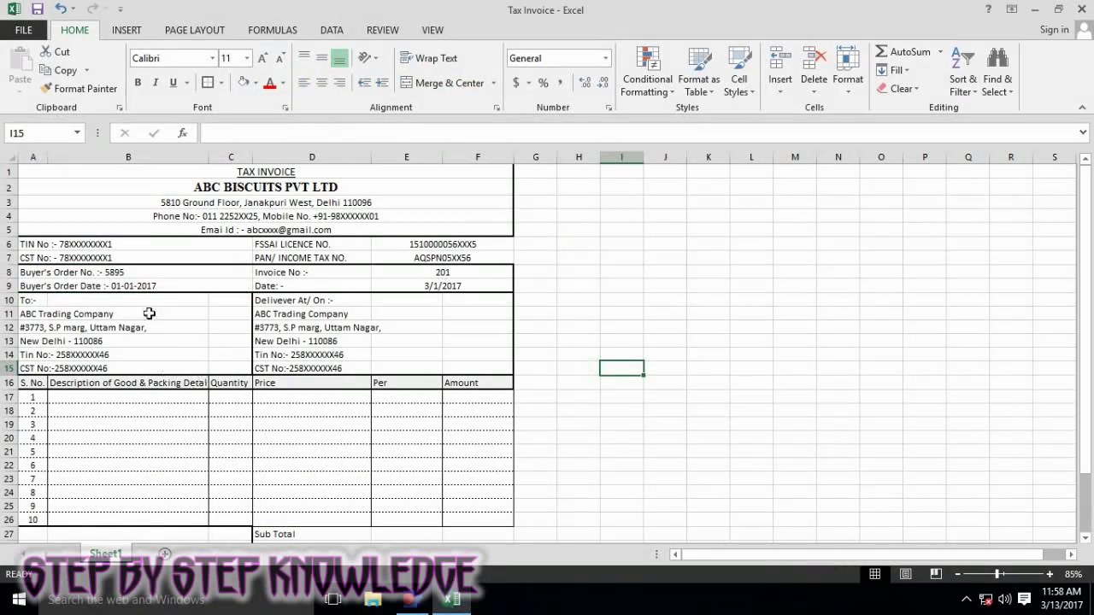
- Extend the A8 label to Buyer's Order No./Ref No. and left-align the licence and PAN values
{"action": "double_click", "coordinate": [92, 271]}
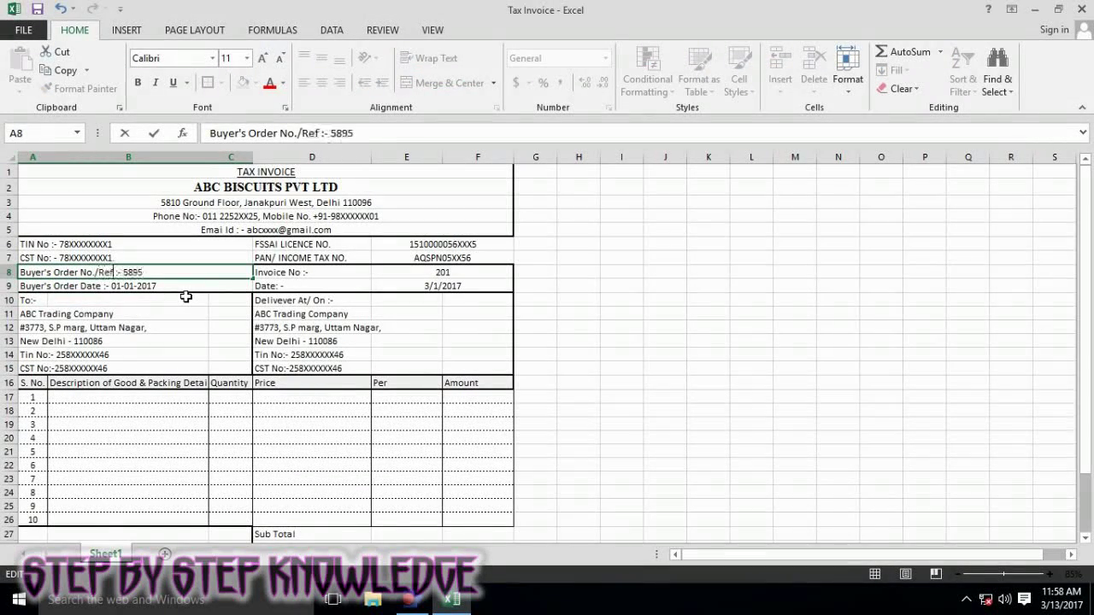
{"action": "key", "text": "Return"}
{"action": "key", "text": "Return"}
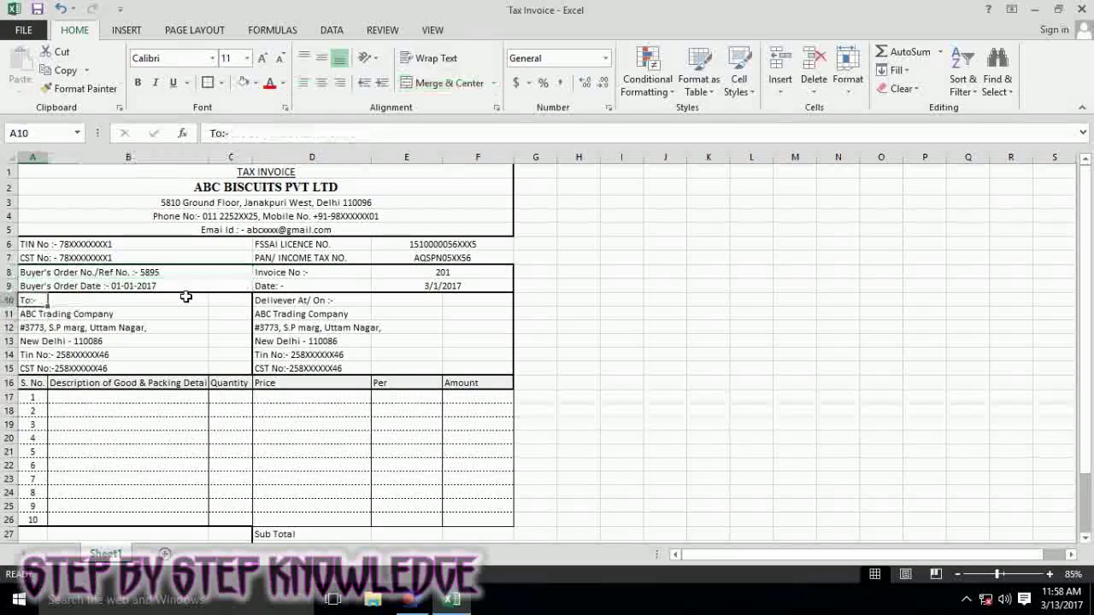
{"action": "left_click_drag", "start_coordinate": [442, 258], "coordinate": [34, 244]}
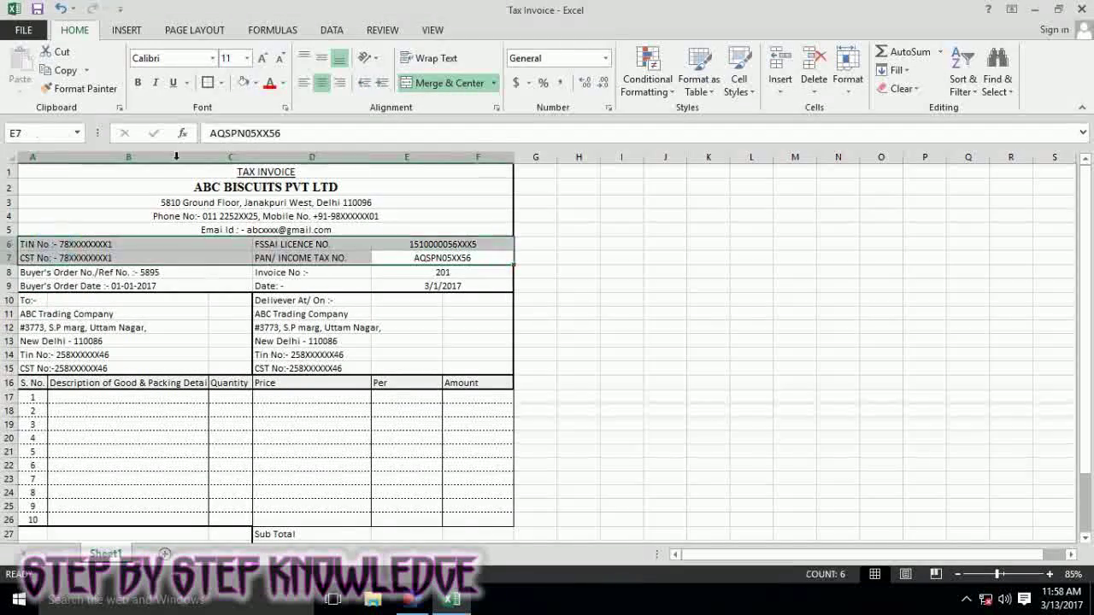
{"action": "left_click_drag", "start_coordinate": [402, 244], "coordinate": [403, 258]}
{"action": "left_click", "coordinate": [303, 82]}
{"action": "left_click", "coordinate": [578, 368]}
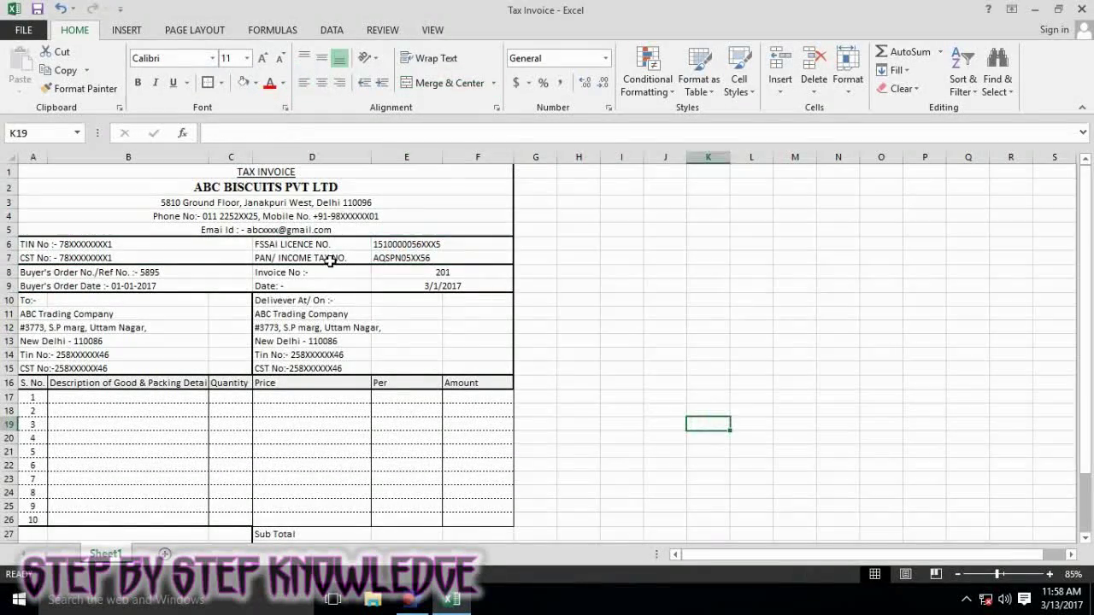
- Merge the delivery heading across D–F, then unmerge and left-align the delivery address block
{"action": "left_click_drag", "start_coordinate": [301, 301], "coordinate": [472, 300]}
{"action": "left_click", "coordinate": [450, 83]}
{"action": "left_click_drag", "start_coordinate": [291, 314], "coordinate": [478, 314]}
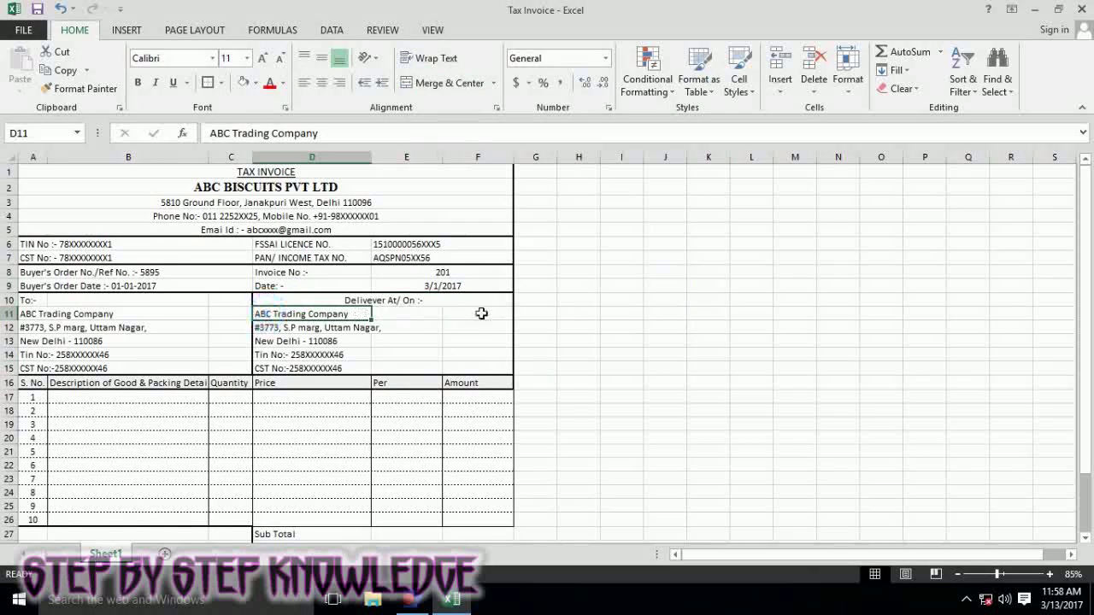
{"action": "key", "text": "F4"}
{"action": "left_click", "coordinate": [81, 88]}
{"action": "left_click_drag", "start_coordinate": [274, 327], "coordinate": [479, 327]}
{"action": "left_click", "coordinate": [81, 88]}
{"action": "mouse_move", "coordinate": [265, 341]}
{"action": "left_mouse_down"}
{"action": "mouse_move", "coordinate": [479, 368]}
{"action": "mouse_move", "coordinate": [397, 296]}
{"action": "left_mouse_up"}
{"action": "left_click", "coordinate": [451, 83]}
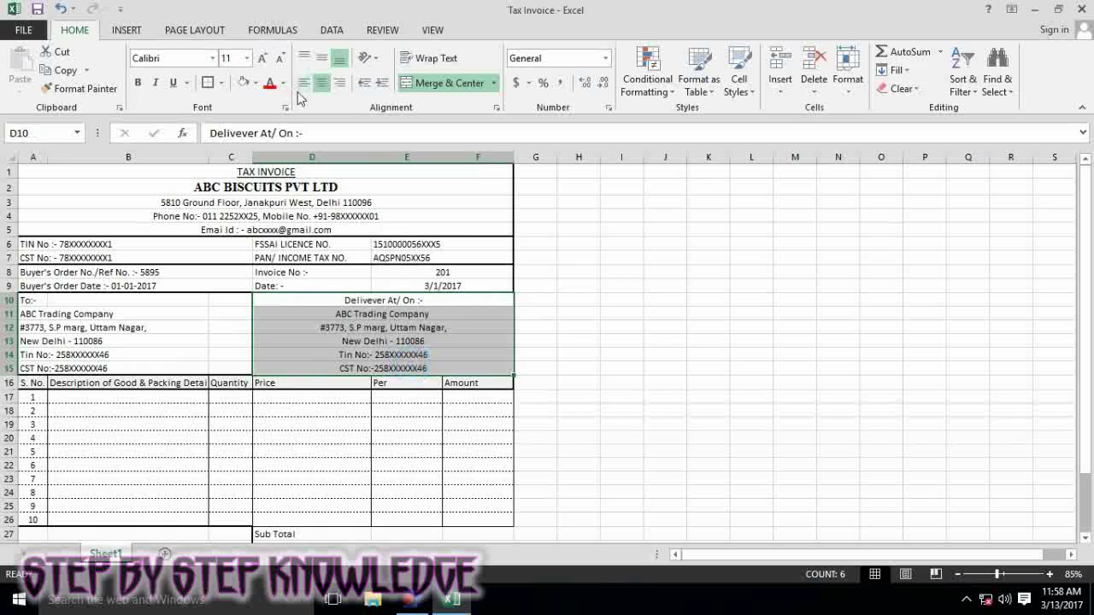
{"action": "left_click", "coordinate": [303, 82]}
{"action": "left_click", "coordinate": [579, 258]}
- Merge and centre the To:- heading across A–C, undoing the attempted buyer address merge
{"action": "left_click_drag", "start_coordinate": [26, 300], "coordinate": [231, 300]}
{"action": "left_click", "coordinate": [450, 83]}
{"action": "left_click", "coordinate": [81, 88]}
{"action": "mouse_move", "coordinate": [25, 314]}
{"action": "left_mouse_down"}
{"action": "mouse_move", "coordinate": [134, 348]}
{"action": "mouse_move", "coordinate": [134, 368]}
{"action": "left_mouse_up"}
{"action": "left_click_drag", "start_coordinate": [239, 301], "coordinate": [239, 371]}
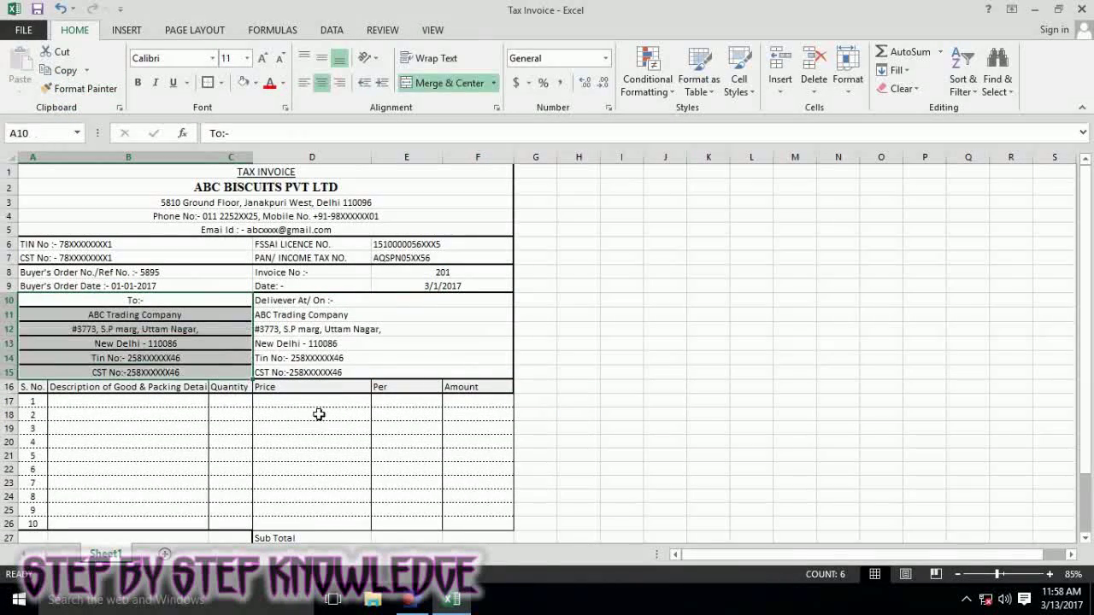
{"action": "key", "text": "ctrl+z"}
{"action": "key", "text": "ctrl+z"}
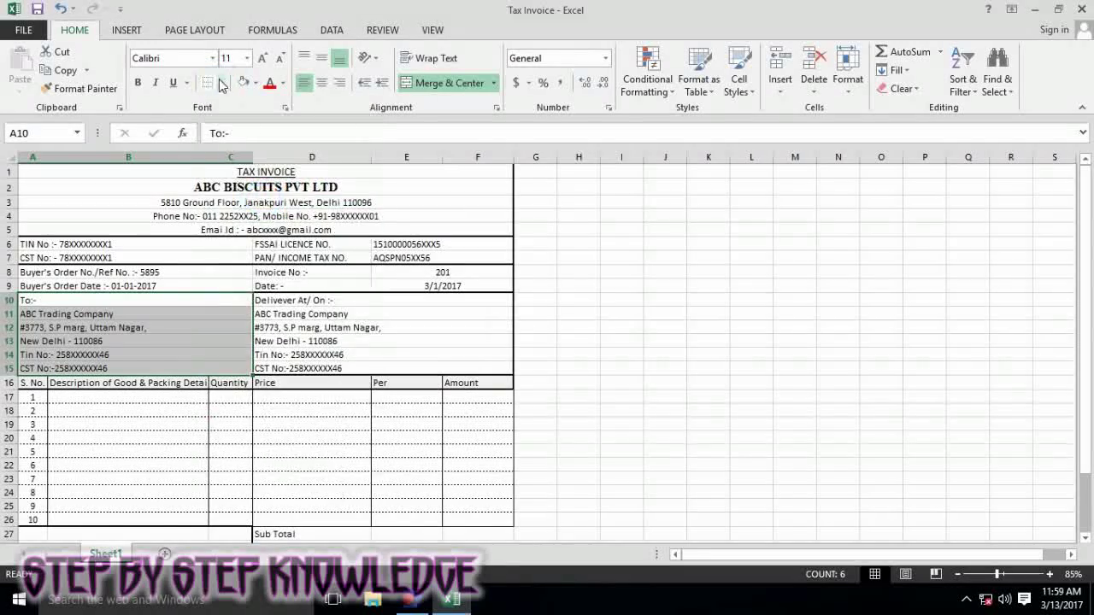
{"action": "left_click", "coordinate": [606, 306]}
{"action": "left_click", "coordinate": [190, 313]}
{"action": "left_click", "coordinate": [623, 425]}
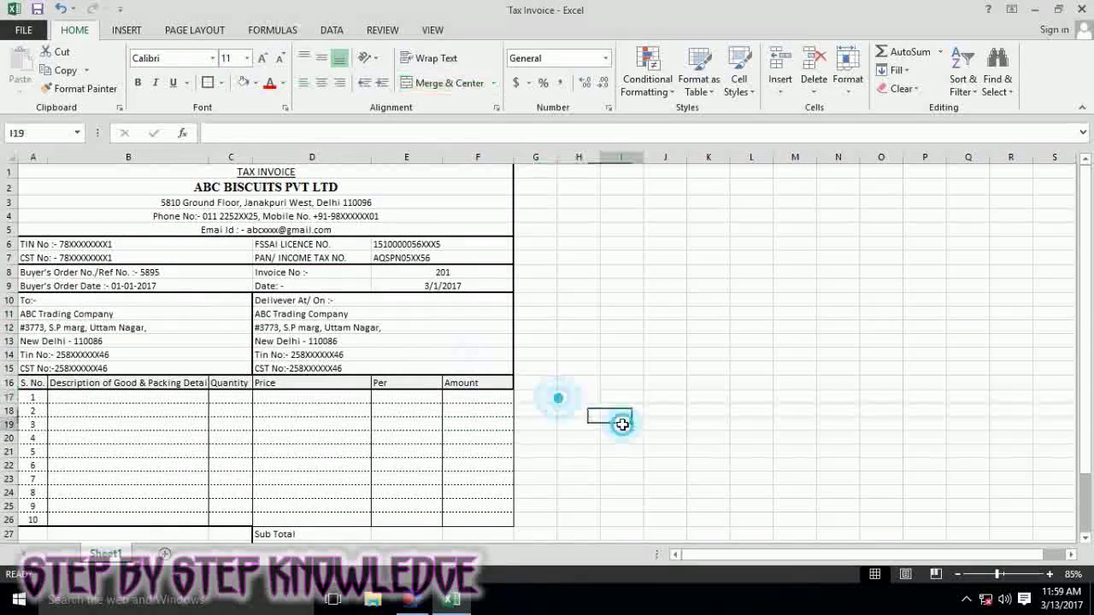
- Bold both ABC Trading Company names in A11 and D11
{"action": "left_click", "coordinate": [176, 315]}
{"action": "left_click", "coordinate": [137, 82]}
{"action": "left_click", "coordinate": [312, 314]}
{"action": "key", "text": "ctrl+b"}
- Cut the buyer's city line and join it onto the street address line in A12
{"action": "left_click", "coordinate": [579, 422]}
{"action": "double_click", "coordinate": [138, 340]}
{"action": "left_click_drag", "start_coordinate": [139, 340], "coordinate": [21, 340]}
{"action": "key", "text": "ctrl+x"}
{"action": "double_click", "coordinate": [145, 327]}
{"action": "key", "text": "ctrl+v"}
{"action": "key", "text": "Return"}
{"action": "double_click", "coordinate": [145, 327]}
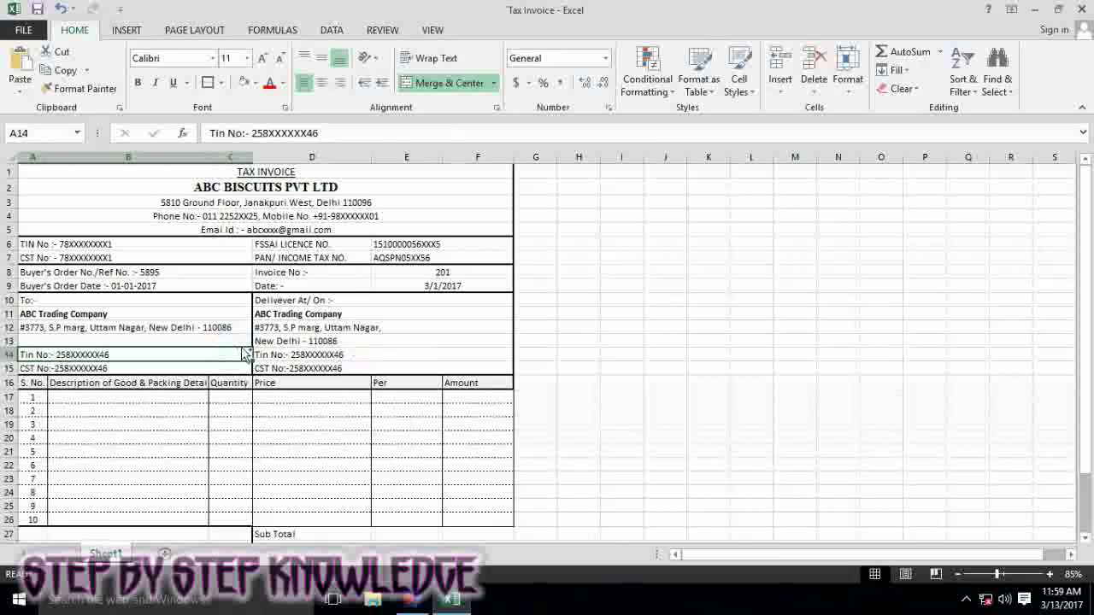
{"action": "left_click", "coordinate": [578, 384]}
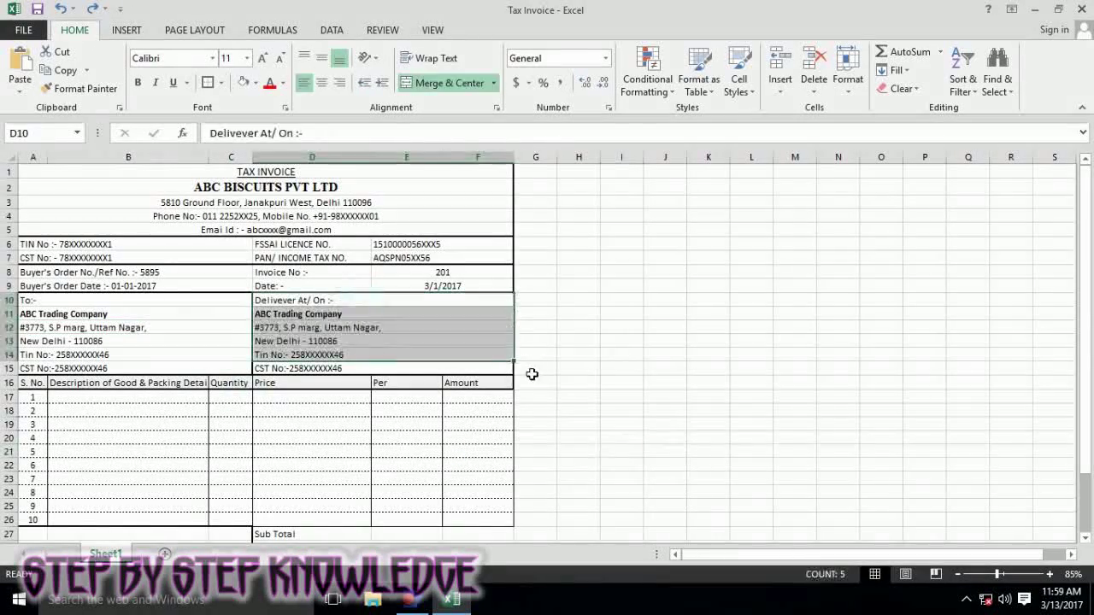
- Enter the first item description ABC Gold Biscuit - 100g Pkg. in B17
{"action": "left_click", "coordinate": [406, 534]}
{"action": "scroll", "coordinate": [254, 453], "scroll_direction": "down", "scroll_amount": 1}
{"action": "scroll", "coordinate": [246, 428], "scroll_direction": "down", "scroll_amount": 1}
{"action": "left_click", "coordinate": [171, 311]}
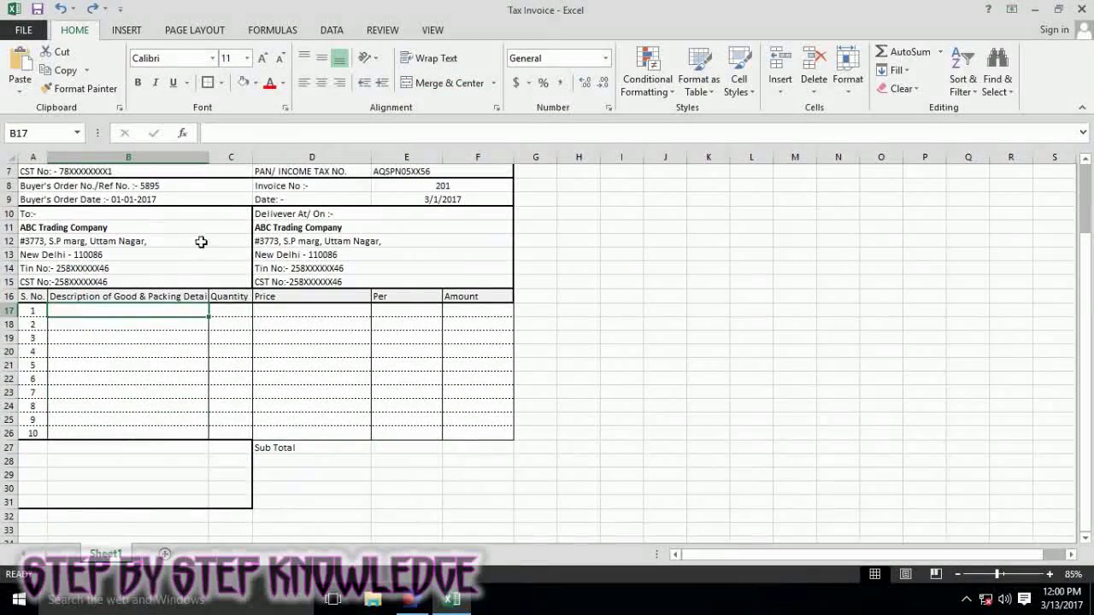
{"action": "type", "text": "ABC Gold Biscuit - 100g Pkg."}
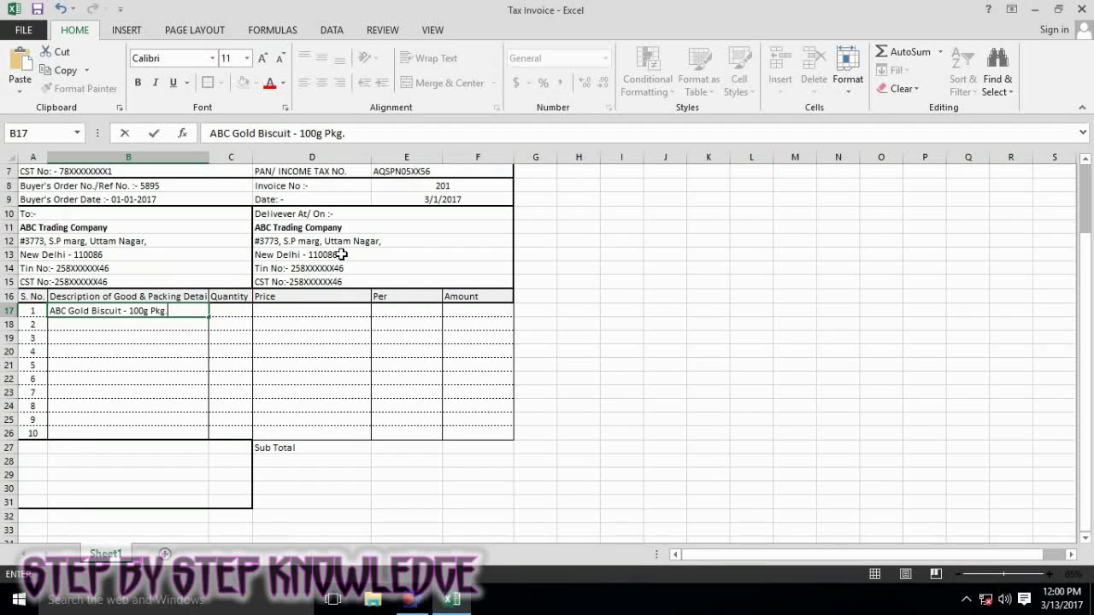
{"action": "key", "text": "Tab"}
- Apply a number format to C17 and enter the quantity 1000
{"action": "type", "text": "100"}
{"action": "key", "text": "Left"}
{"action": "key", "text": "Right"}
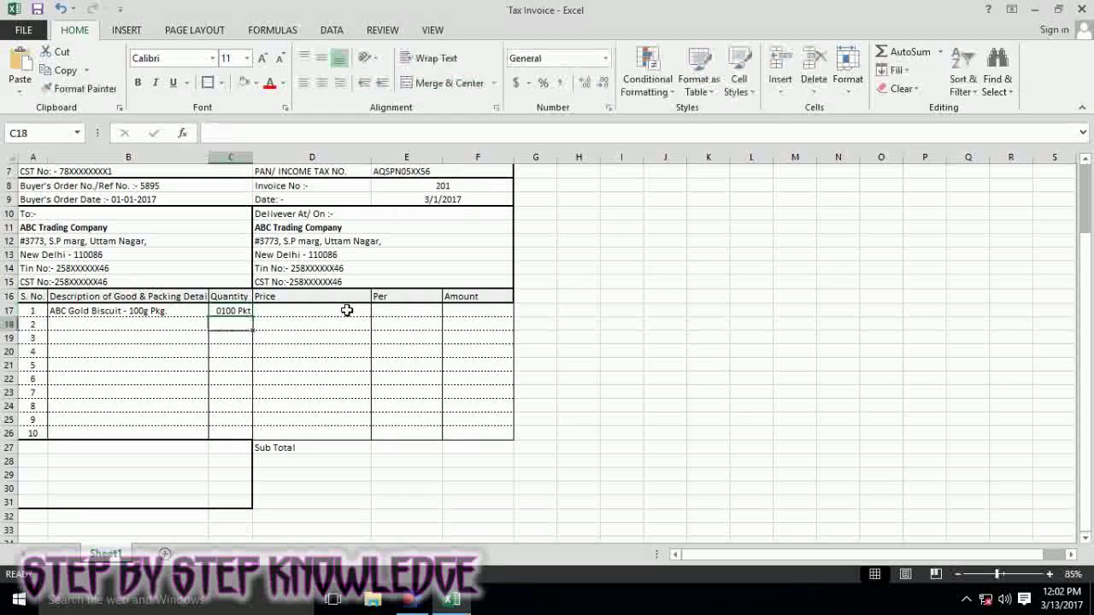
{"action": "left_click", "coordinate": [606, 58]}
{"action": "left_click", "coordinate": [938, 318]}
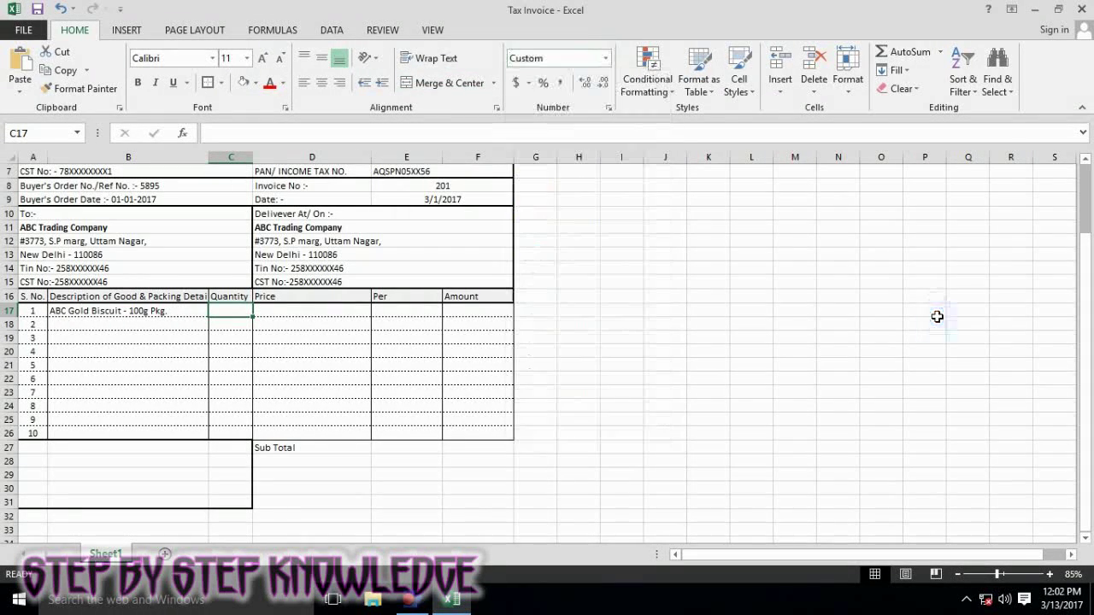
{"action": "type", "text": "1000"}
{"action": "key", "text": "Return"}
- Enter price 10 in D17 and unit Pkt in E17
{"action": "left_click", "coordinate": [342, 312]}
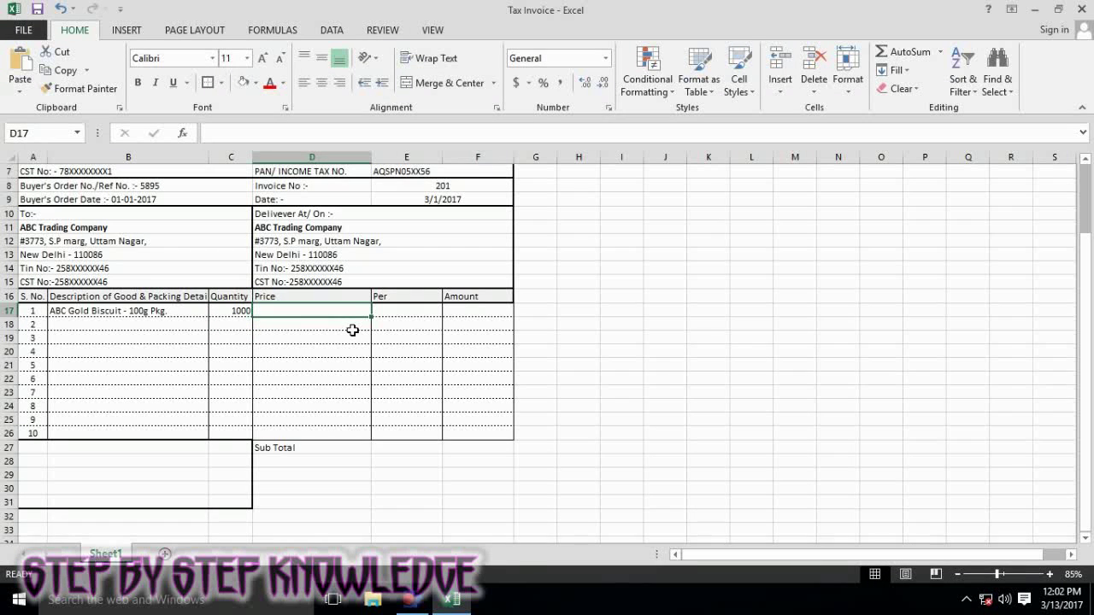
{"action": "type", "text": "10"}
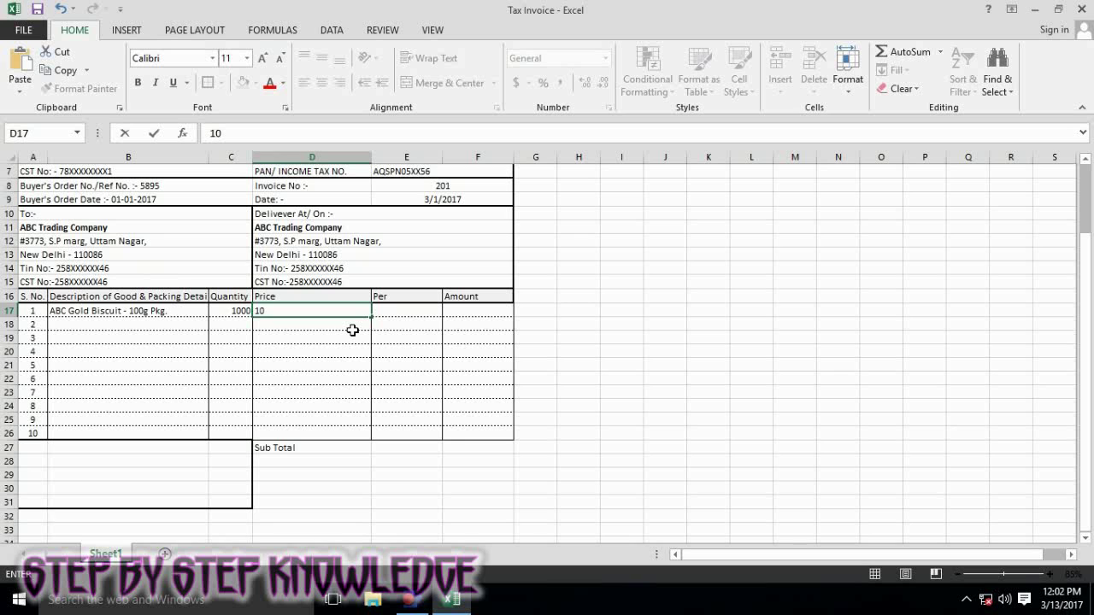
{"action": "key", "text": "Tab"}
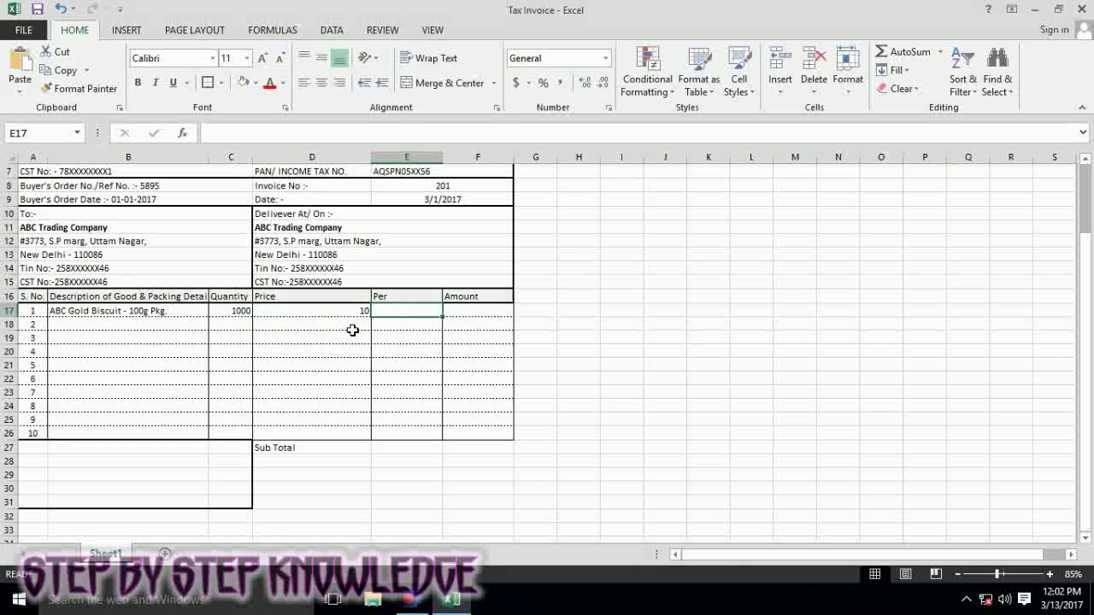
{"action": "type", "text": "Perkt"}
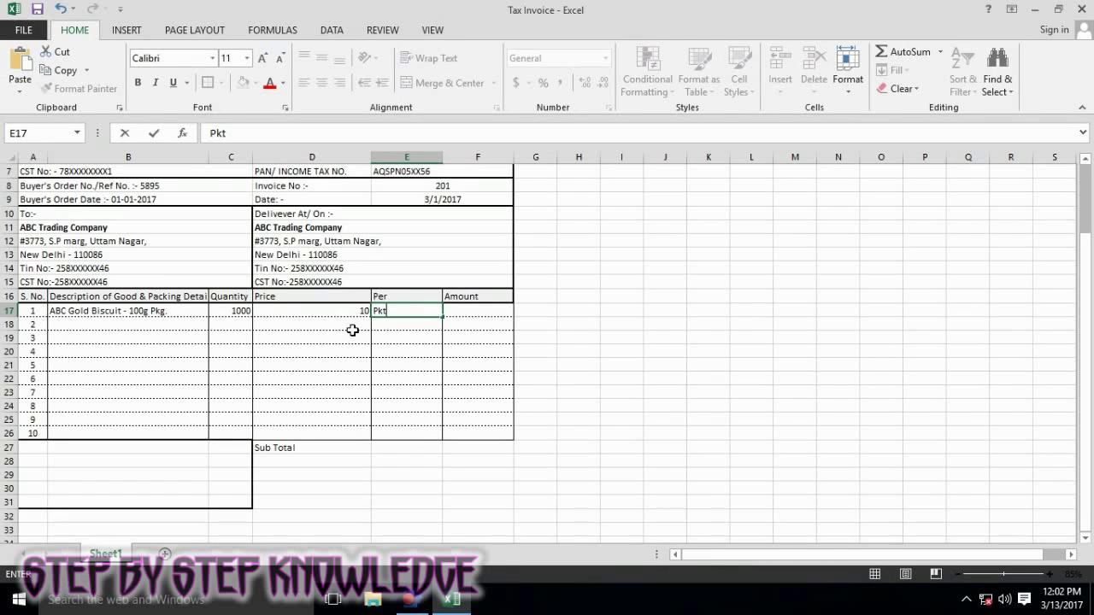
{"action": "key", "text": "Return"}
{"action": "key", "text": "Up"}
- Put the formula =C17*D17 in F17 to show 10000, then move to B18
{"action": "key", "text": "Right"}
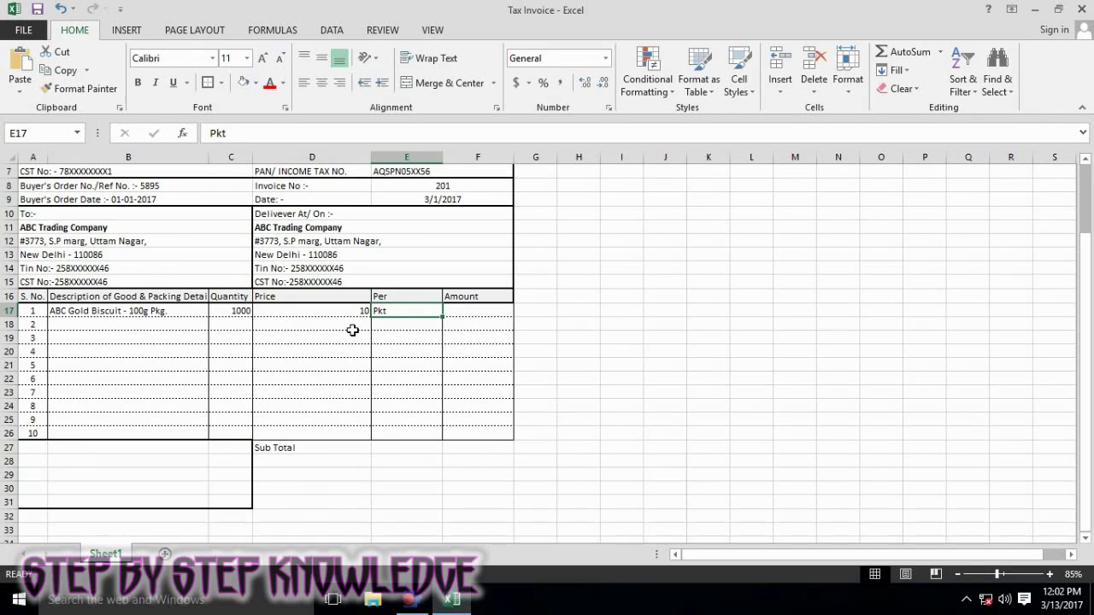
{"action": "key", "text": "Right"}
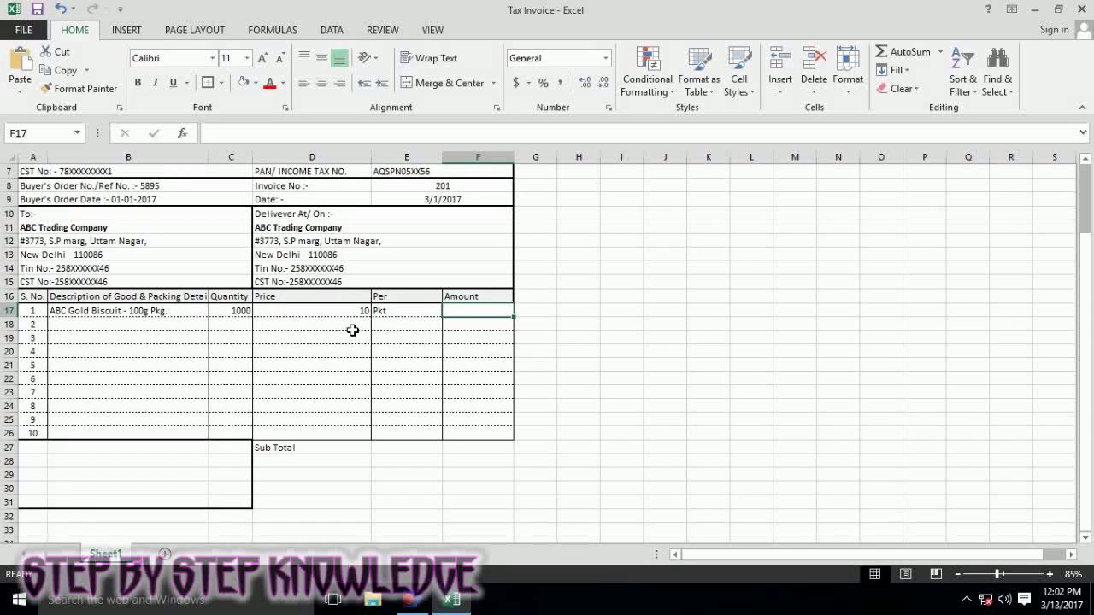
{"action": "type", "text": "="}
{"action": "key", "text": "Left"}
{"action": "key", "text": "Left"}
{"action": "key", "text": "Left"}
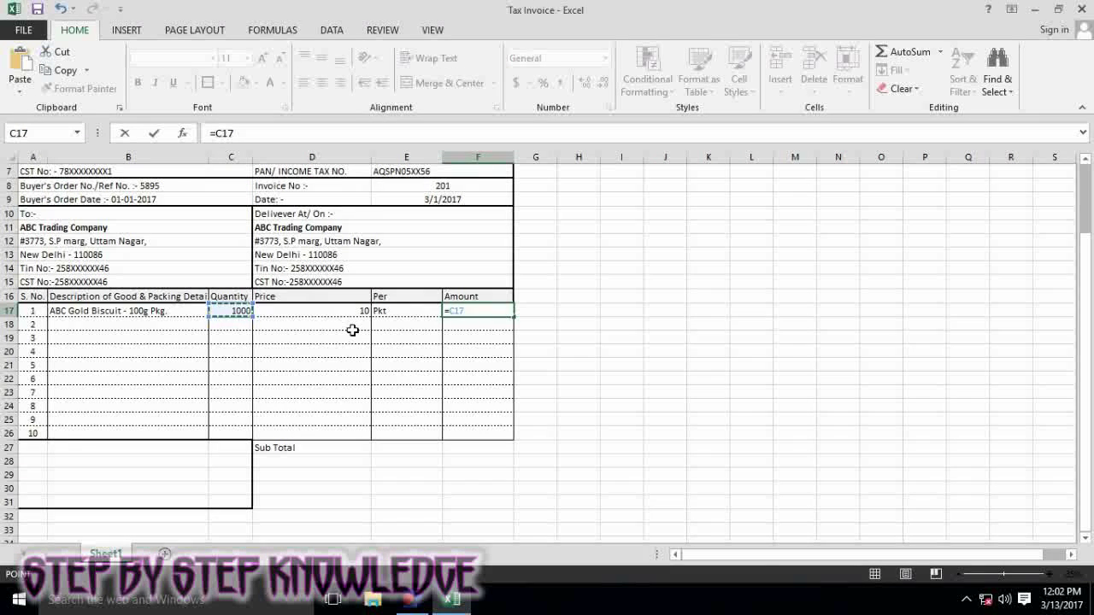
{"action": "left_click", "coordinate": [353, 315]}
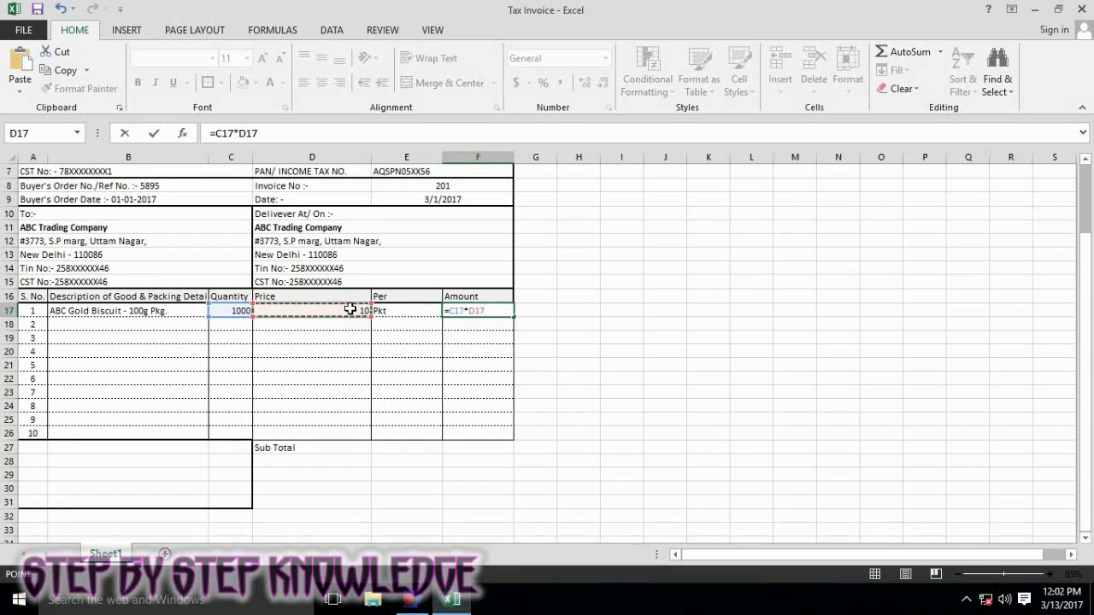
{"action": "key", "text": "Return"}
{"action": "key", "text": "Up"}
{"action": "key", "text": "Down"}
{"action": "key", "text": "Left"}
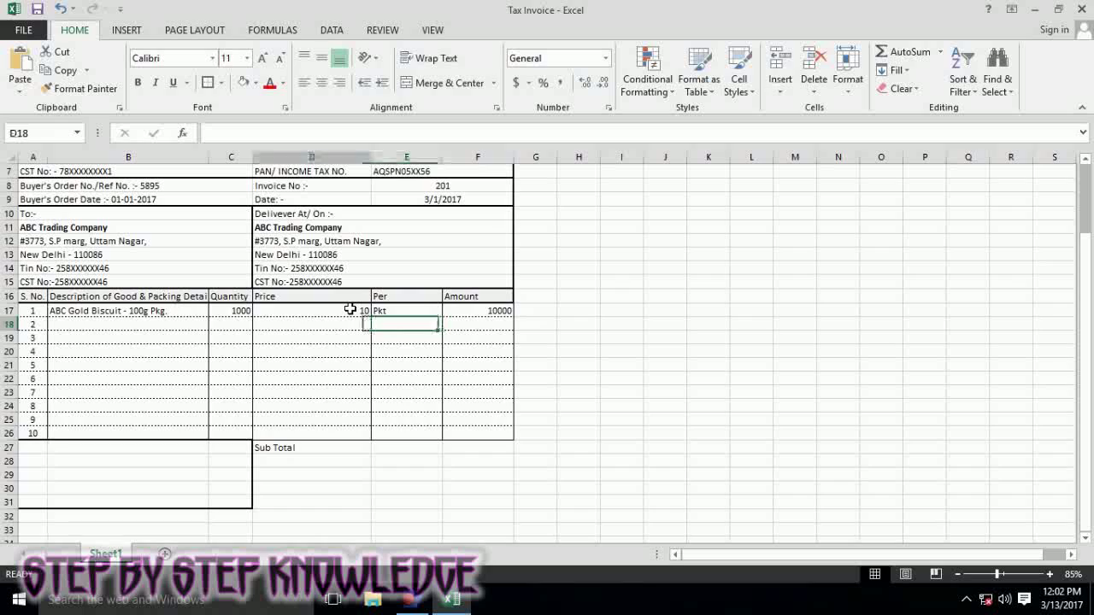
{"action": "key", "text": "Left"}
{"action": "key", "text": "Left"}
{"action": "key", "text": "Left"}
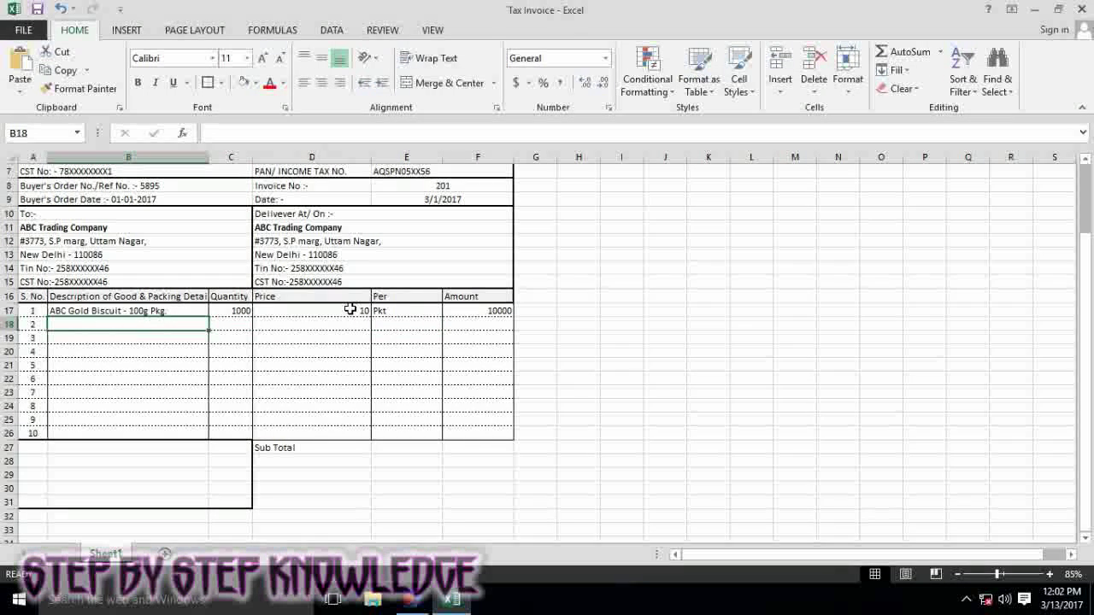
- Fill row 18 with ABC Choco Biscuit - 75 G Pkt, quantity 1200, price 18, unit pkt
{"action": "type", "text": "ABC Gold Biscuit - 100g Pkg."}
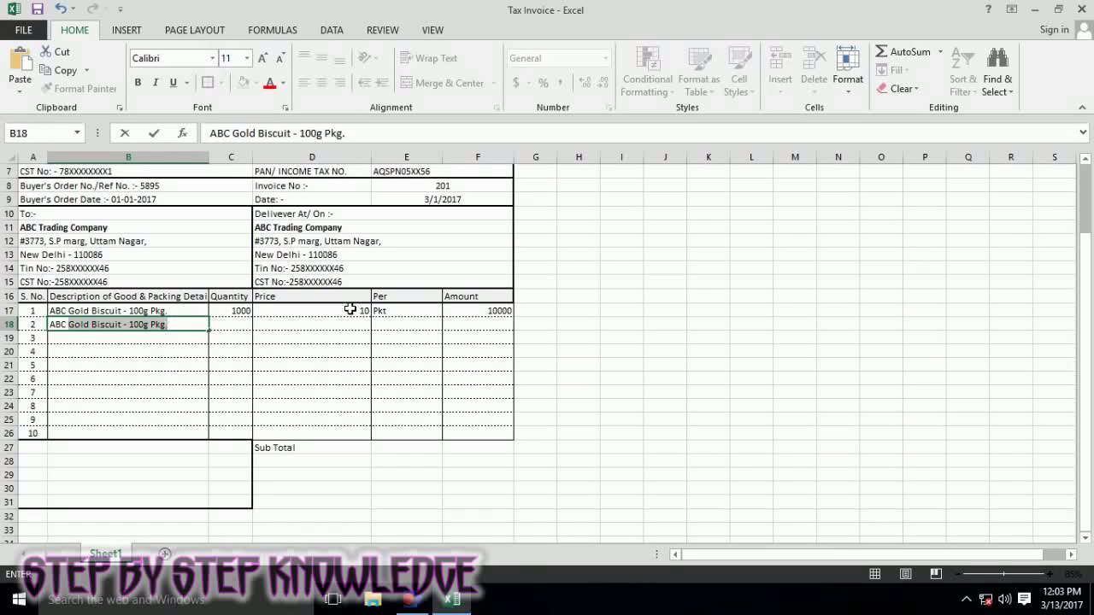
{"action": "type", "text": "Choco Biscuit - 75 G Pk"}
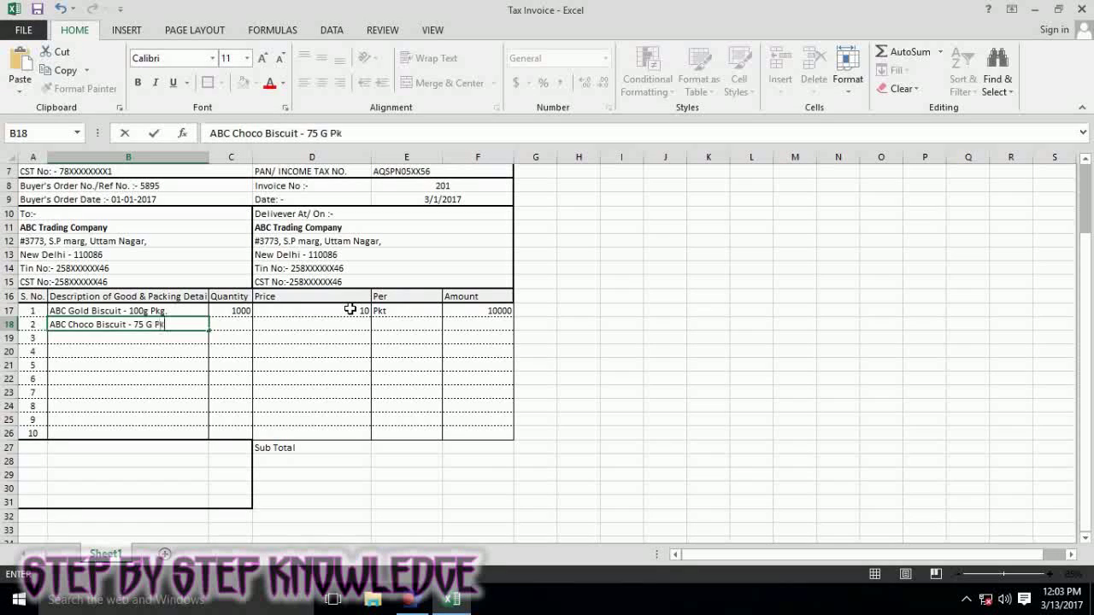
{"action": "type", "text": "t"}
{"action": "key", "text": "Tab"}
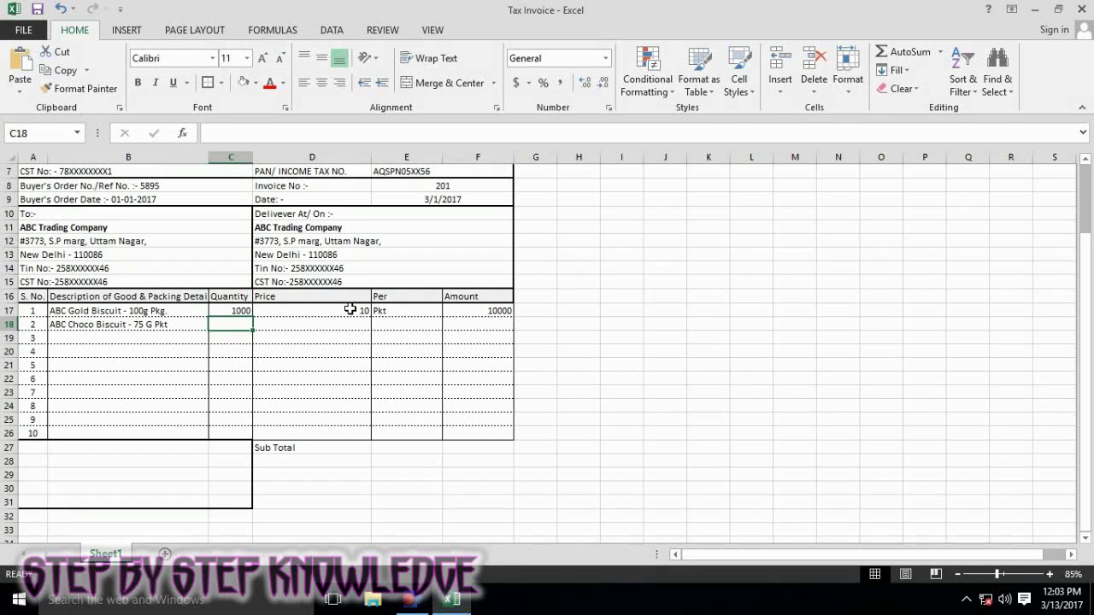
{"action": "type", "text": "1200"}
{"action": "key", "text": "Tab"}
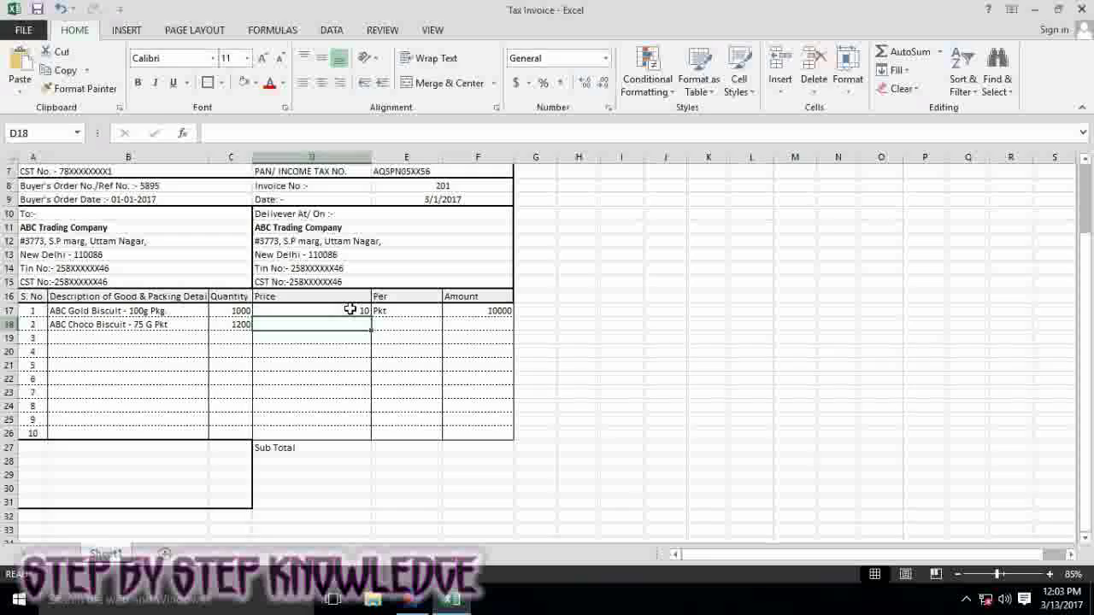
{"action": "type", "text": "18"}
{"action": "key", "text": "Tab"}
{"action": "type", "text": "pkt"}
{"action": "key", "text": "Return"}
- Abandon a formula started in F18 and select the F17 amount formula instead
{"action": "key", "text": "Right"}
{"action": "key", "text": "Right"}
{"action": "key", "text": "Right"}
{"action": "type", "text": "="}
{"action": "key", "text": "Escape"}
{"action": "left_click", "coordinate": [501, 309]}
- Fill the Amount formula from F17 down to F26, giving 21600 for the second item and 0 below
{"action": "mouse_move", "coordinate": [530, 325]}
{"action": "left_mouse_down"}
{"action": "mouse_move", "coordinate": [517, 341]}
{"action": "mouse_move", "coordinate": [513, 330]}
{"action": "mouse_move", "coordinate": [479, 325]}
{"action": "mouse_move", "coordinate": [513, 433]}
{"action": "left_mouse_up"}
{"action": "left_click", "coordinate": [501, 309]}
{"action": "left_click", "coordinate": [567, 341]}
{"action": "double_click", "coordinate": [479, 324]}
{"action": "left_click", "coordinate": [598, 393]}
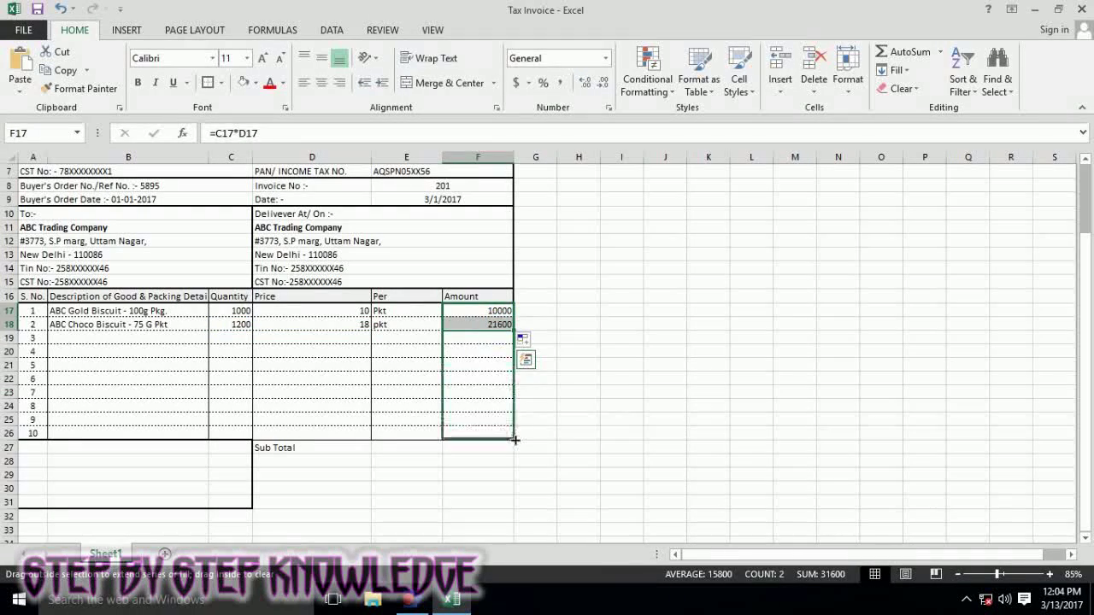
{"action": "left_click", "coordinate": [128, 337]}
{"action": "left_click", "coordinate": [391, 447]}
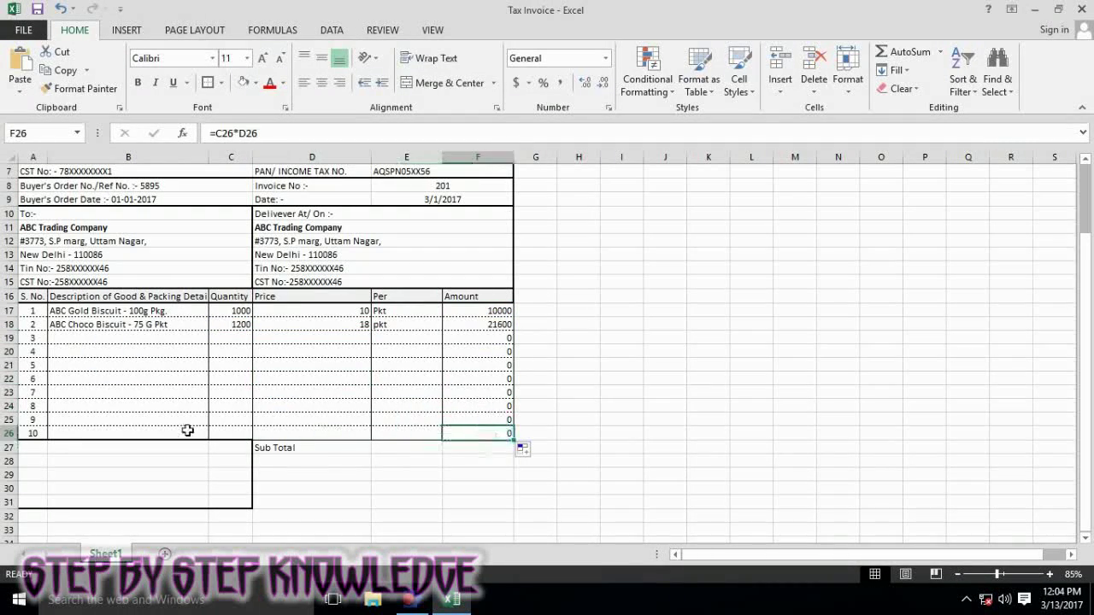
{"action": "left_click", "coordinate": [480, 436]}
{"action": "left_click_drag", "start_coordinate": [273, 447], "coordinate": [479, 448]}
{"action": "left_click", "coordinate": [478, 451]}
- Give E26:F26 dashed bottom and right borders through More Borders
{"action": "left_click", "coordinate": [478, 433]}
{"action": "left_click", "coordinate": [221, 82]}
{"action": "left_click", "coordinate": [245, 220]}
{"action": "left_click_drag", "start_coordinate": [406, 433], "coordinate": [477, 433]}
{"action": "left_click", "coordinate": [222, 82]}
{"action": "left_click", "coordinate": [257, 491]}
{"action": "left_click", "coordinate": [518, 180]}
{"action": "left_click_drag", "start_coordinate": [428, 108], "coordinate": [227, 49]}
{"action": "left_click", "coordinate": [178, 192]}
{"action": "left_click", "coordinate": [283, 242]}
{"action": "left_click", "coordinate": [414, 216]}
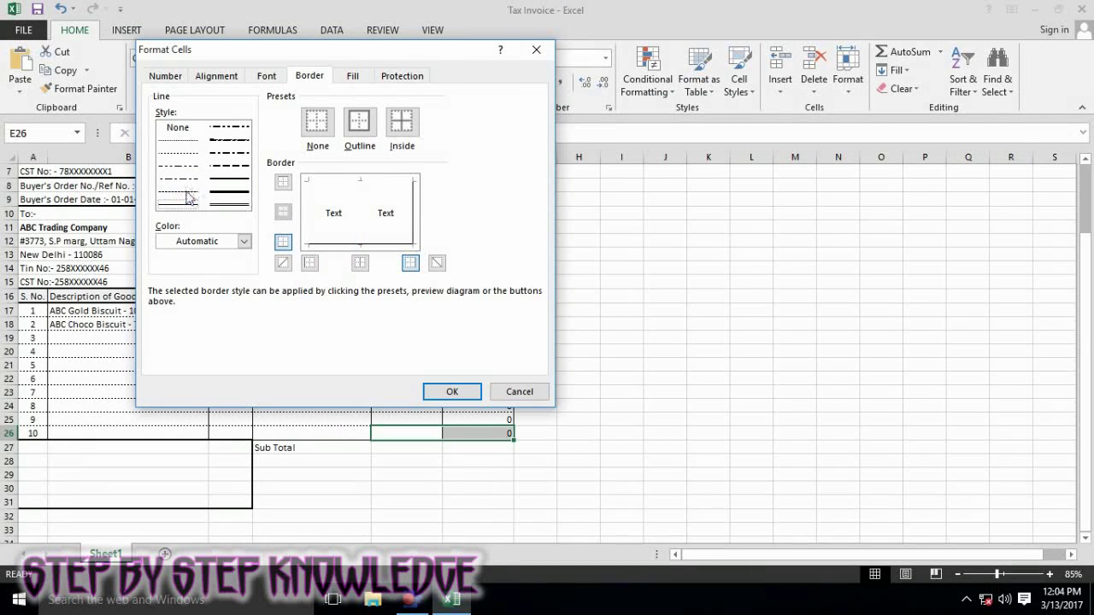
{"action": "left_click", "coordinate": [453, 392]}
- Restore the vertical border between D26 and E26
{"action": "left_click", "coordinate": [671, 417]}
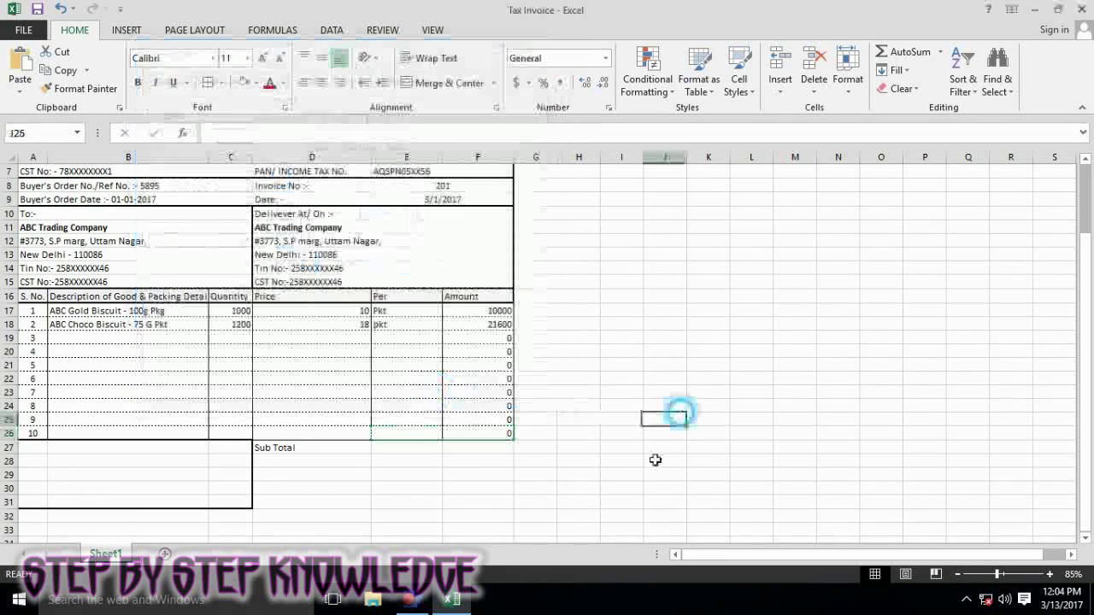
{"action": "left_click", "coordinate": [363, 434]}
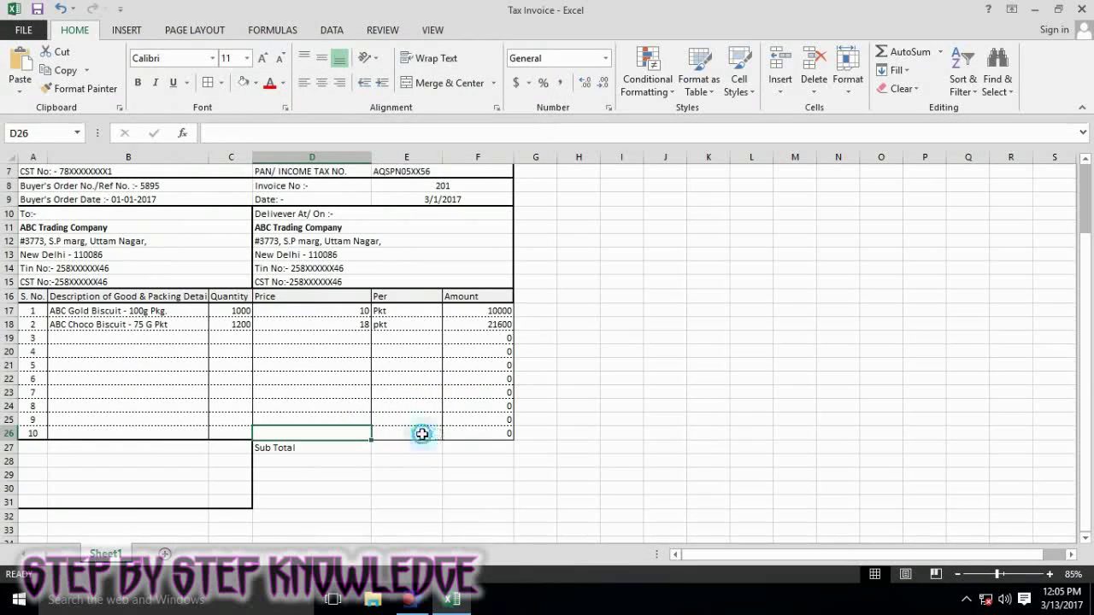
{"action": "left_click", "coordinate": [422, 434], "text": "shift"}
{"action": "left_click", "coordinate": [221, 82]}
{"action": "left_click", "coordinate": [244, 466]}
{"action": "left_click", "coordinate": [182, 206]}
{"action": "left_click", "coordinate": [365, 222]}
{"action": "left_click", "coordinate": [452, 391]}
{"action": "left_click", "coordinate": [607, 491]}
- Start the Sub Total formula in F27 with =sum(
{"action": "left_click", "coordinate": [325, 448]}
{"action": "left_click", "coordinate": [479, 448]}
{"action": "left_click_drag", "start_coordinate": [518, 451], "coordinate": [487, 455]}
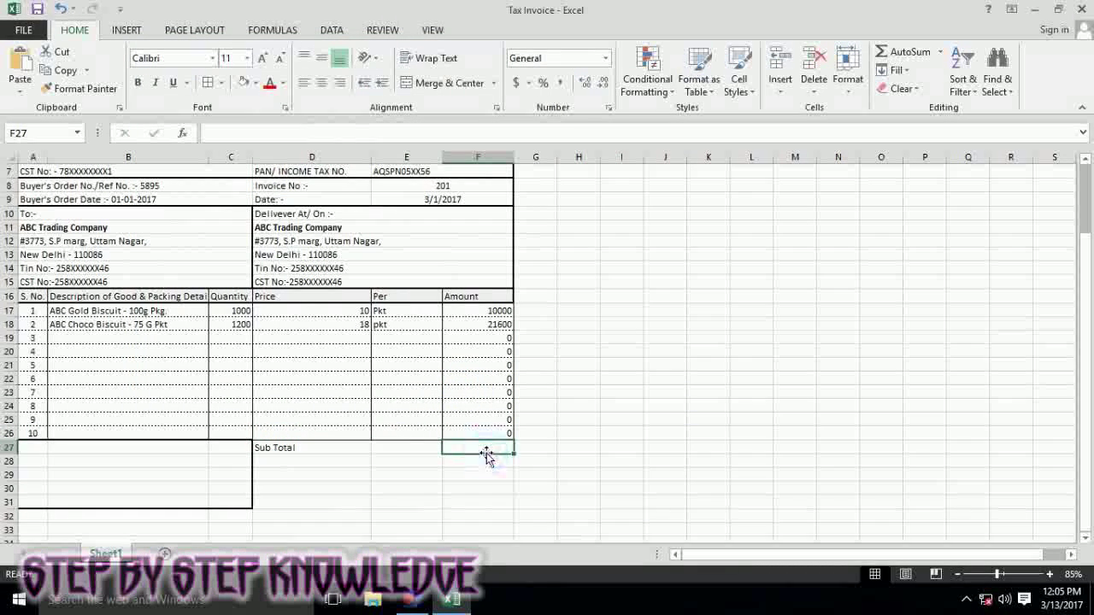
{"action": "type", "text": "=si"}
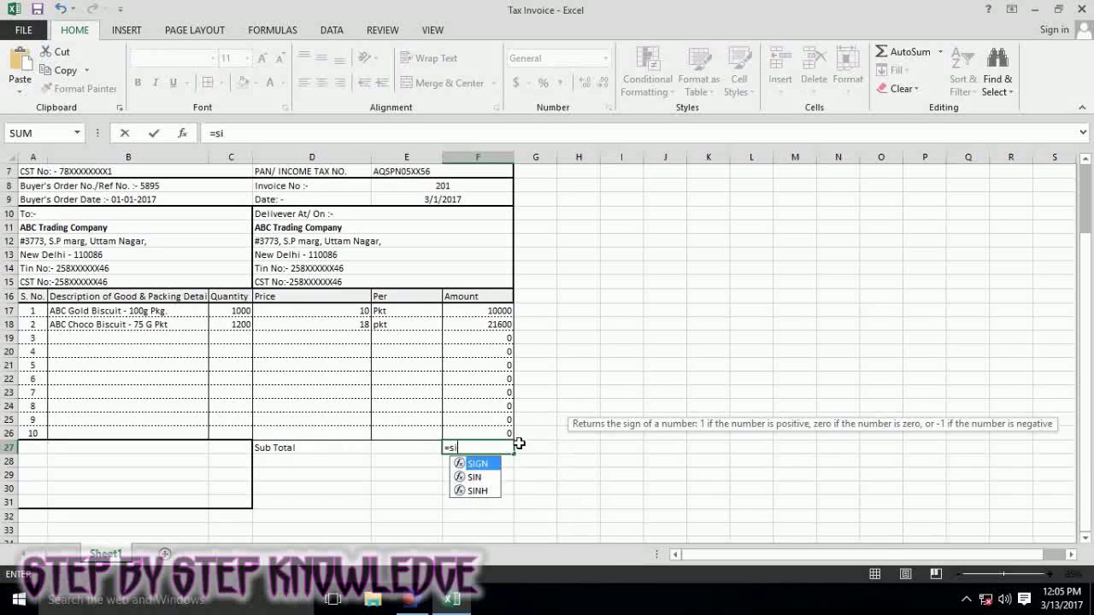
{"action": "type", "text": "um"}
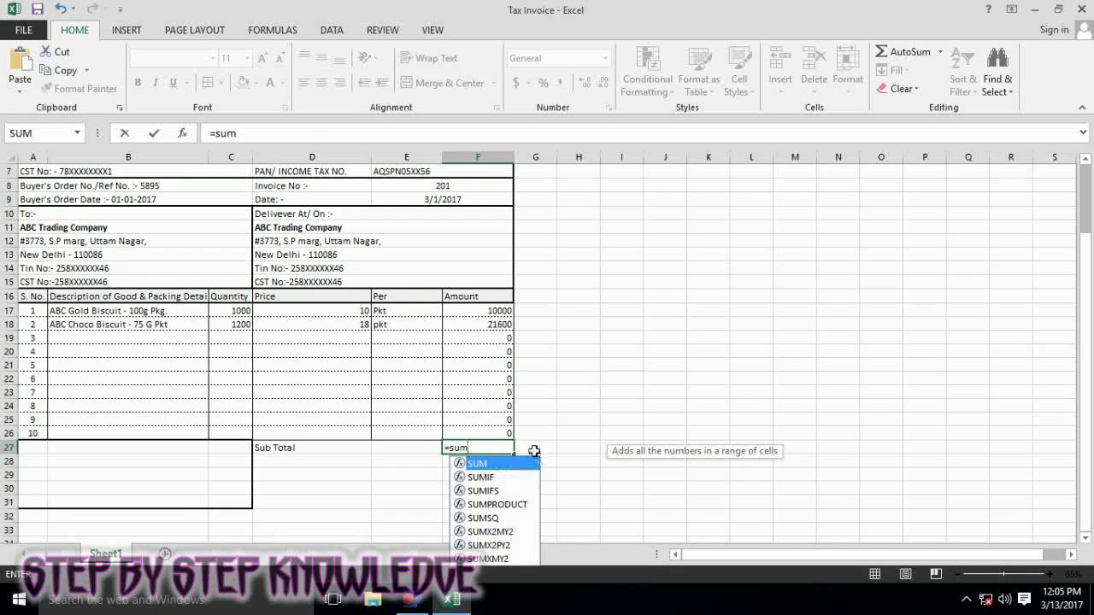
{"action": "type", "text": "("}
- Complete =sum(F17:F26) in F27 so the Sub Total shows 31600
{"action": "left_click_drag", "start_coordinate": [500, 308], "coordinate": [504, 432]}
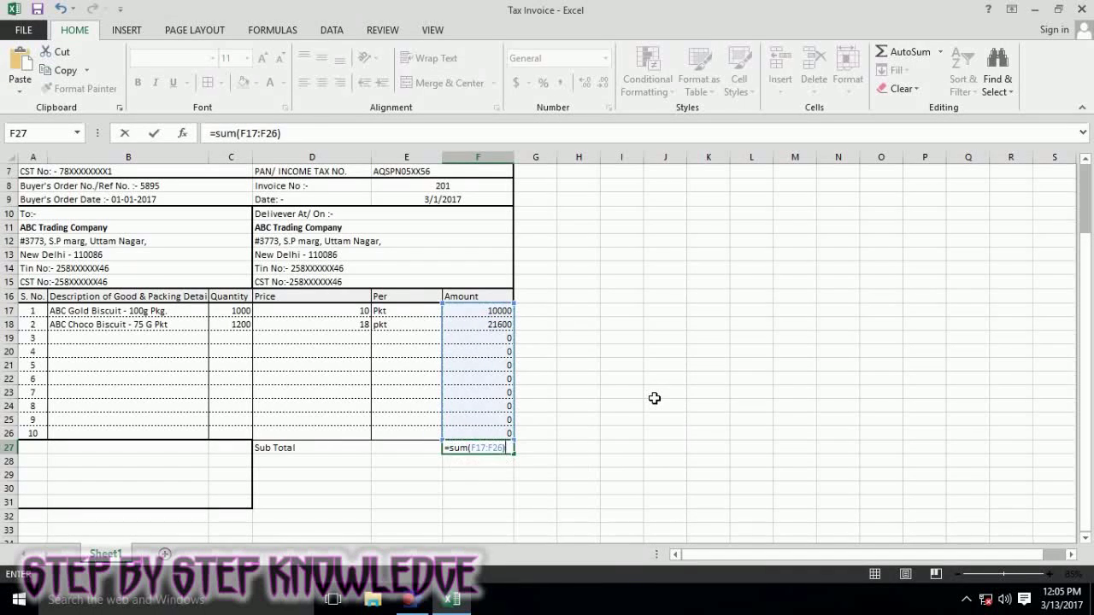
{"action": "key", "text": "Return"}
{"action": "left_click_drag", "start_coordinate": [665, 405], "coordinate": [665, 419]}
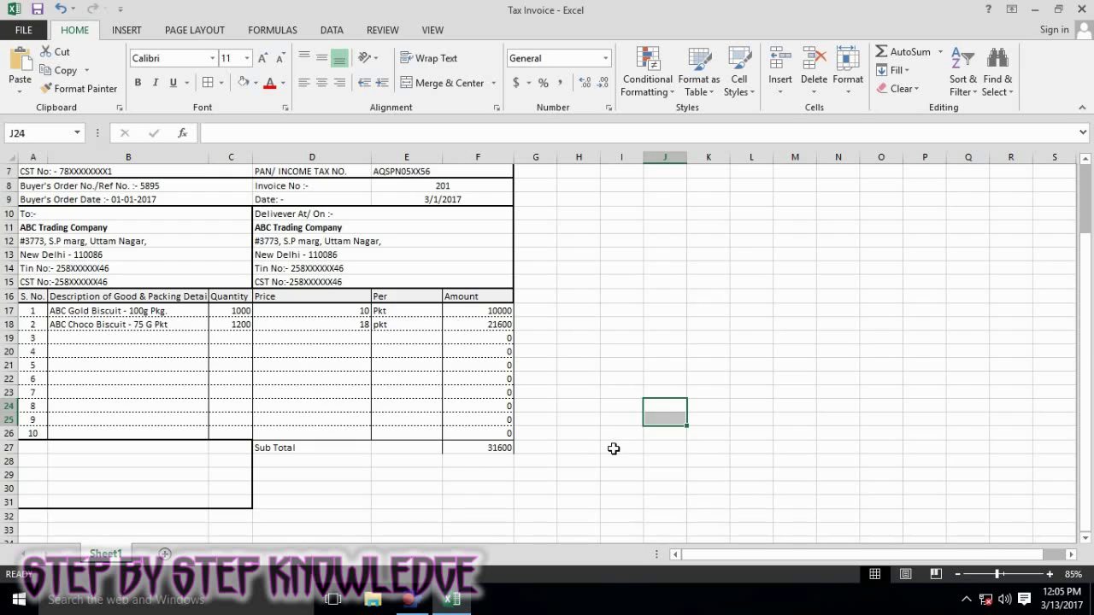
{"action": "left_click", "coordinate": [602, 484]}
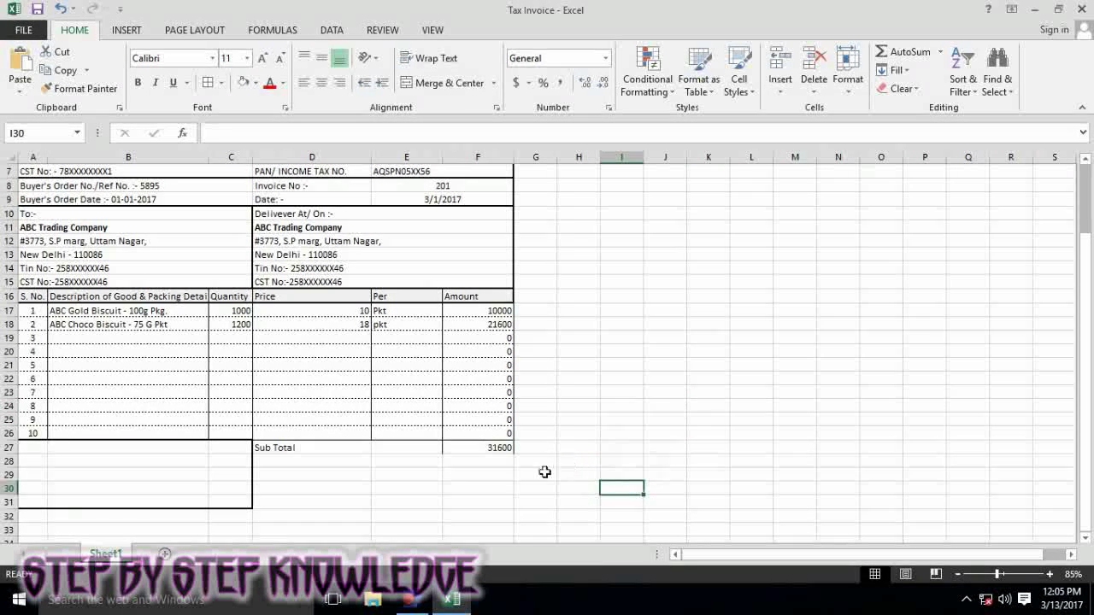
- Label D29 'Assessable Value' and enter =F27 in F29 to show 31600
{"action": "left_click", "coordinate": [471, 469]}
{"action": "left_click", "coordinate": [344, 481]}
{"action": "type", "text": "Assessable Value"}
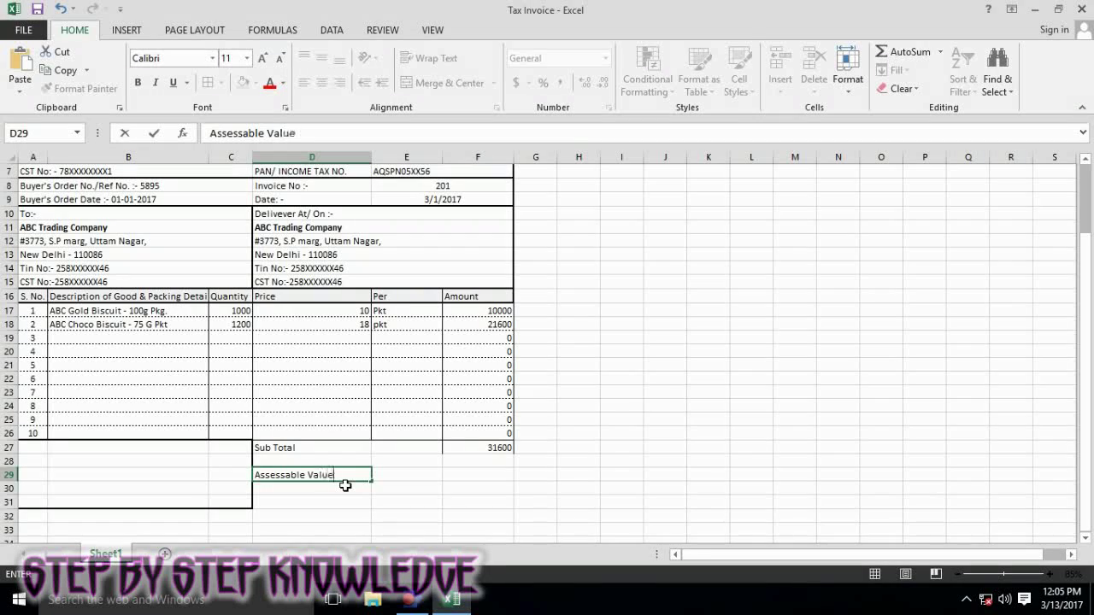
{"action": "key", "text": "Tab"}
{"action": "key", "text": "Tab"}
{"action": "type", "text": "="}
{"action": "key", "text": "Up"}
{"action": "key", "text": "Up"}
{"action": "key", "text": "Return"}
{"action": "key", "text": "Up"}
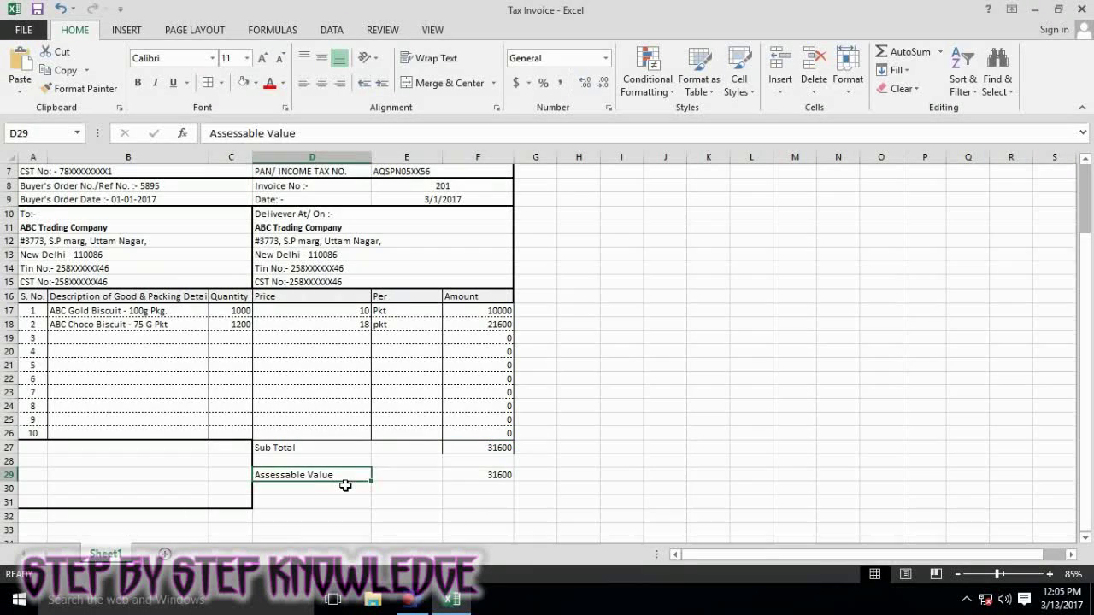
{"action": "key", "text": "Tab"}
- Label D30 'VAT (In %)'
{"action": "key", "text": "Down"}
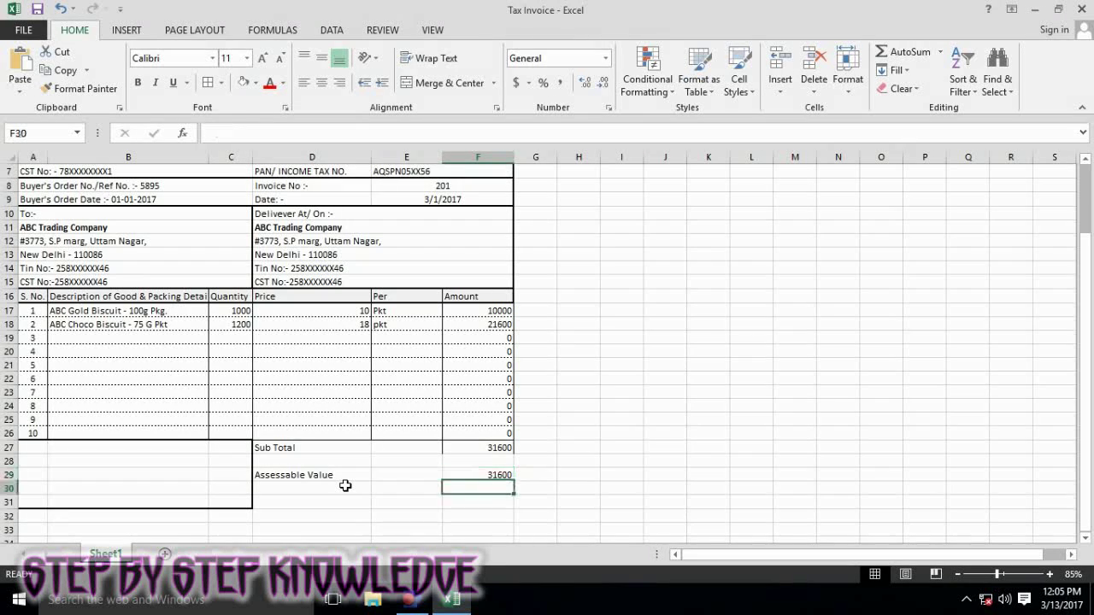
{"action": "key", "text": "Left"}
{"action": "key", "text": "Left"}
{"action": "type", "text": "Va"}
{"action": "key", "text": "BackSpace"}
{"action": "type", "text": "A"}
{"action": "key", "text": "Tab"}
{"action": "type", "text": "5"}
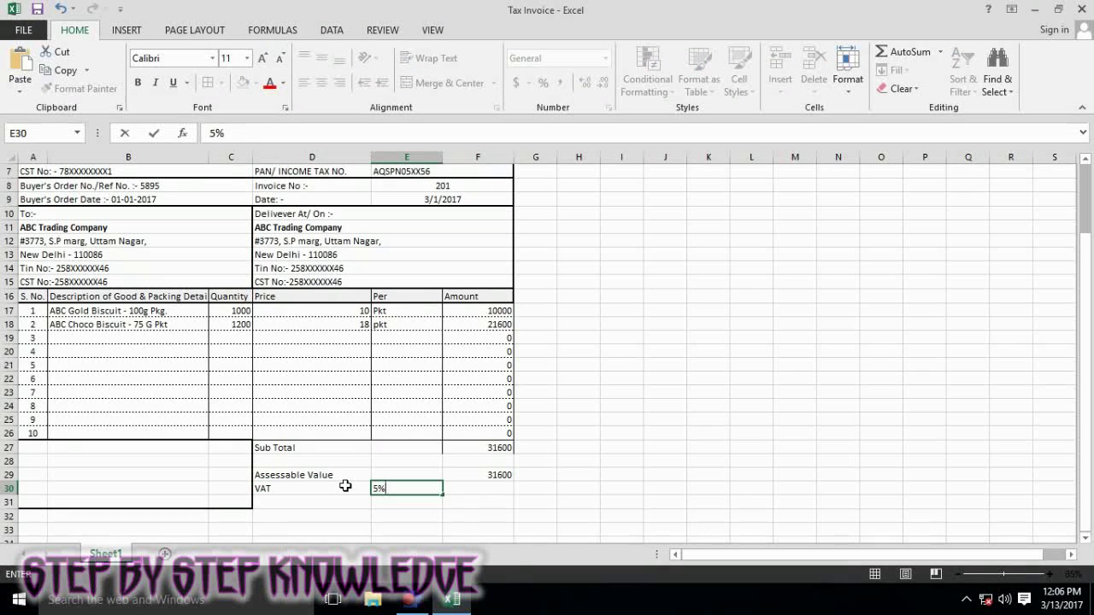
{"action": "key", "text": "Tab"}
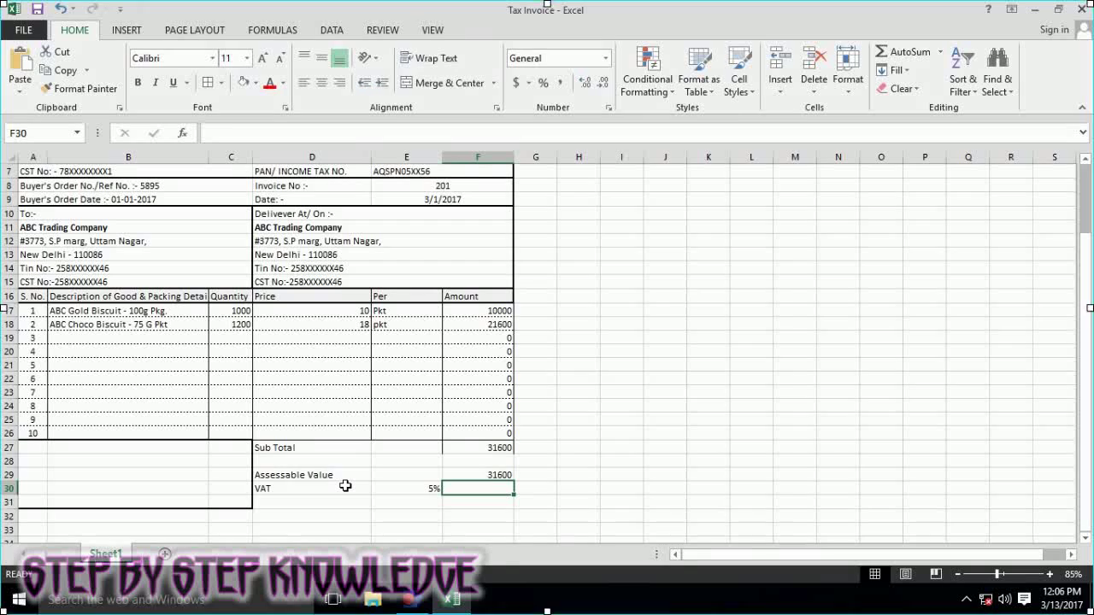
{"action": "key", "text": "ctrl+z"}
{"action": "left_click", "coordinate": [310, 502]}
{"action": "double_click", "coordinate": [307, 487]}
{"action": "type", "text": "(In %)"}
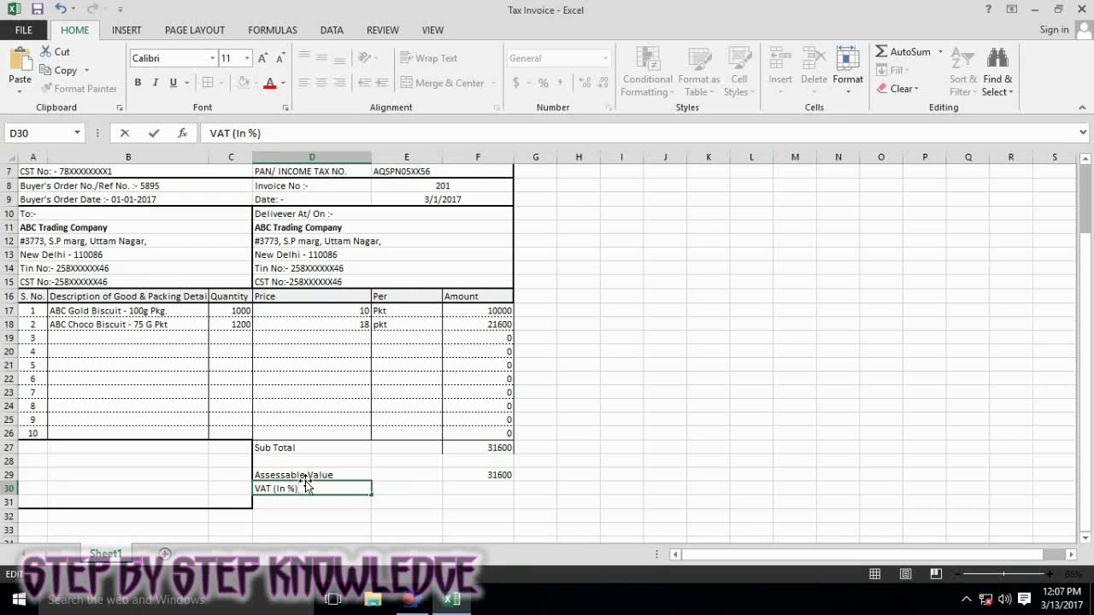
{"action": "key", "text": "Return"}
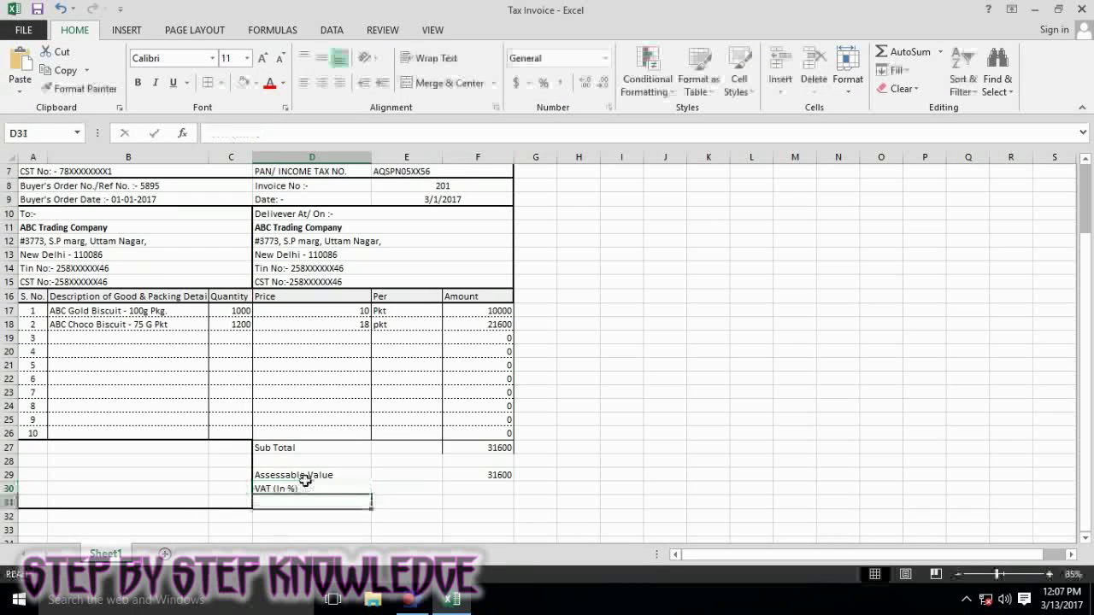
- Enter a VAT rate of 5 in E30 and =F29/100*E30 in F30, giving 1580
{"action": "key", "text": "Up"}
{"action": "key", "text": "Right"}
{"action": "type", "text": "5"}
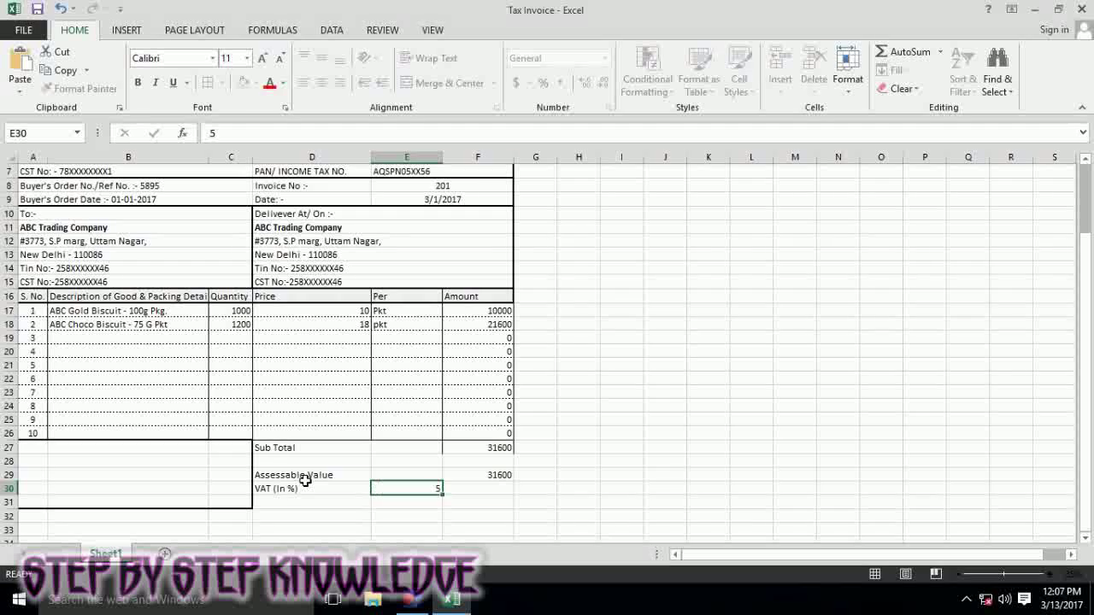
{"action": "key", "text": "Tab"}
{"action": "type", "text": "="}
{"action": "key", "text": "Up"}
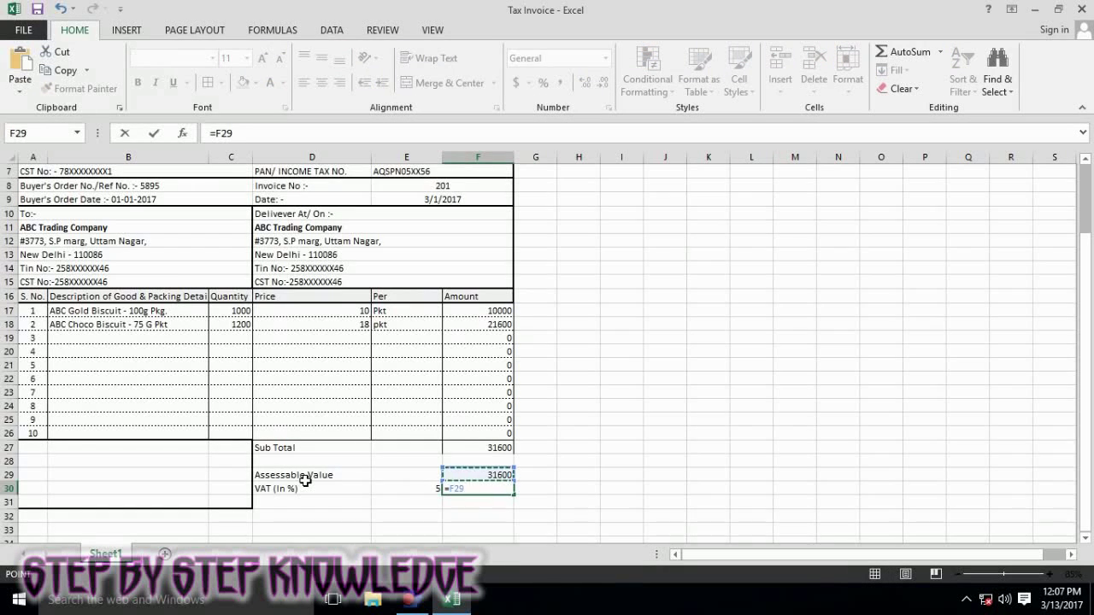
{"action": "key", "text": "Left"}
{"action": "key", "text": "Return"}
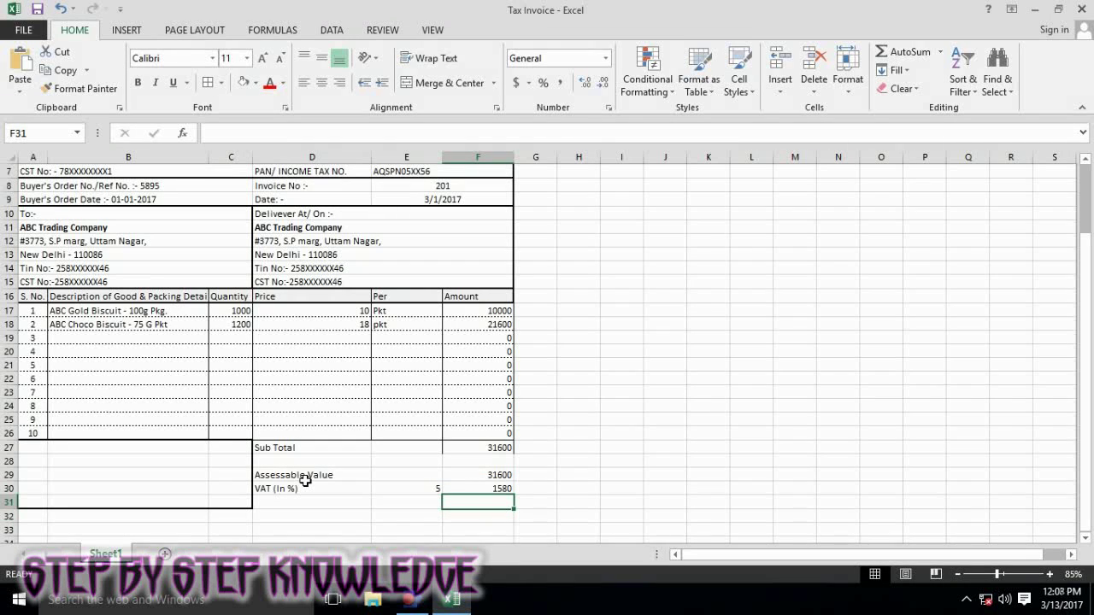
- Insert a blank row at row 31 below the VAT line
{"action": "left_click", "coordinate": [673, 487]}
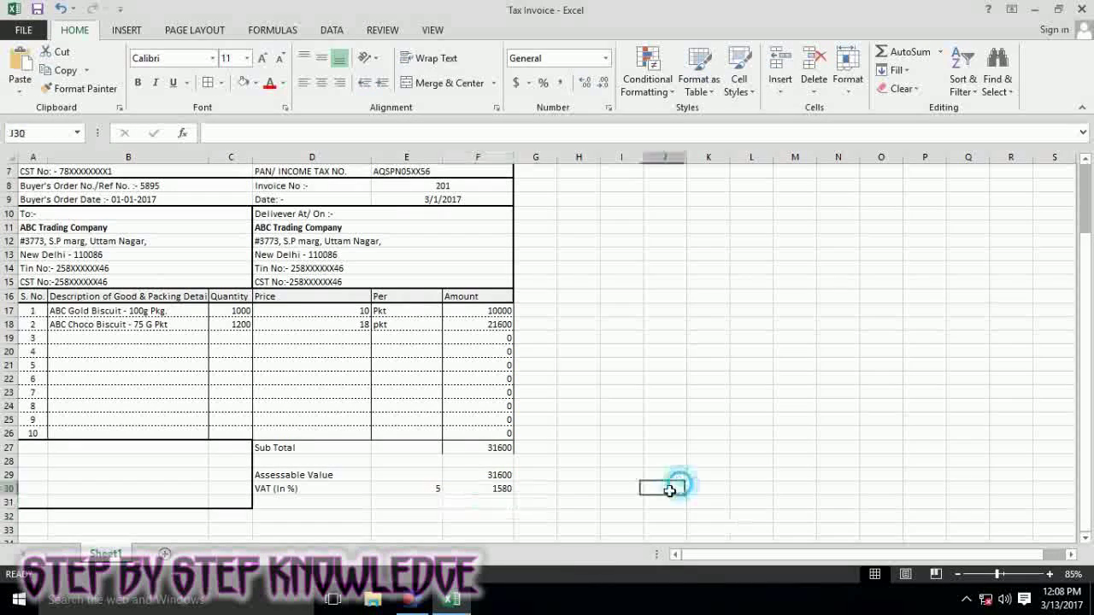
{"action": "left_click", "coordinate": [333, 502]}
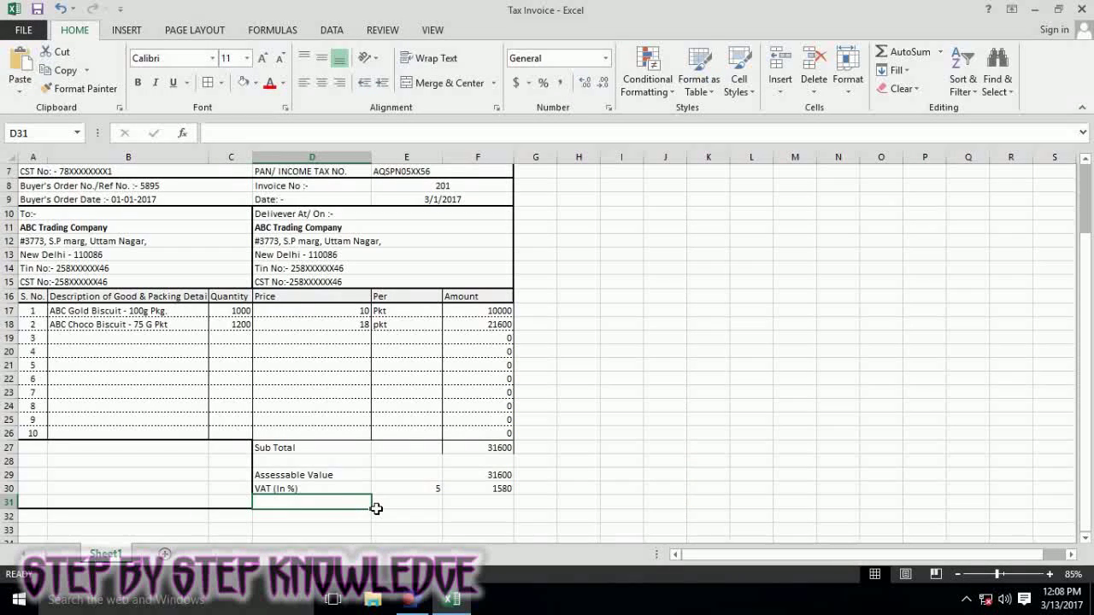
{"action": "right_click", "coordinate": [4, 502]}
{"action": "left_click", "coordinate": [45, 367]}
{"action": "left_click", "coordinate": [757, 474]}
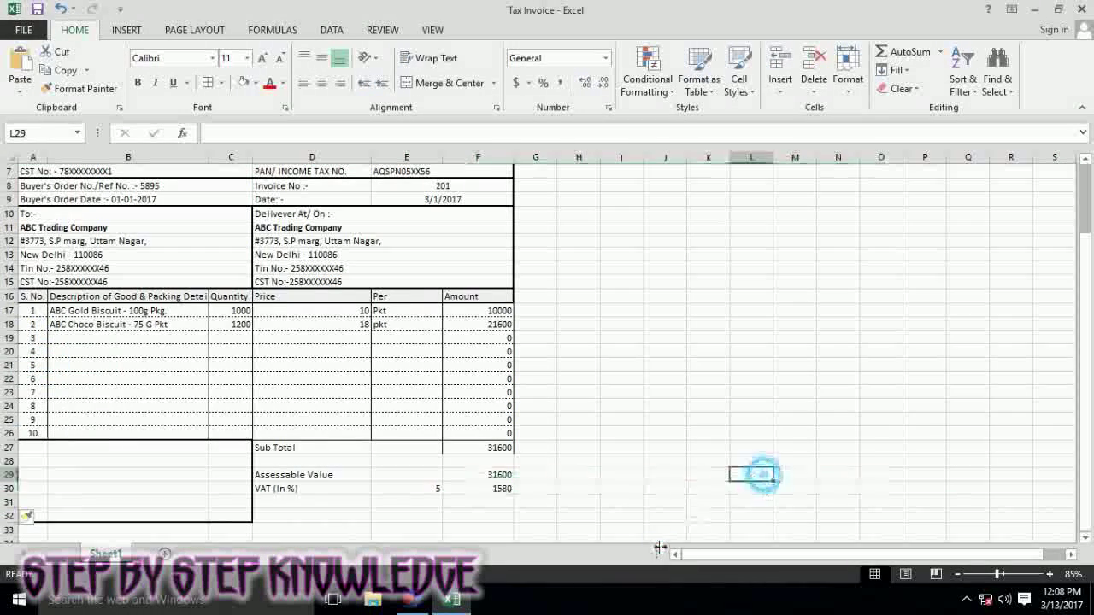
- Label D32 'Grand Total:'
{"action": "left_click", "coordinate": [299, 516]}
{"action": "type", "text": "Gra"}
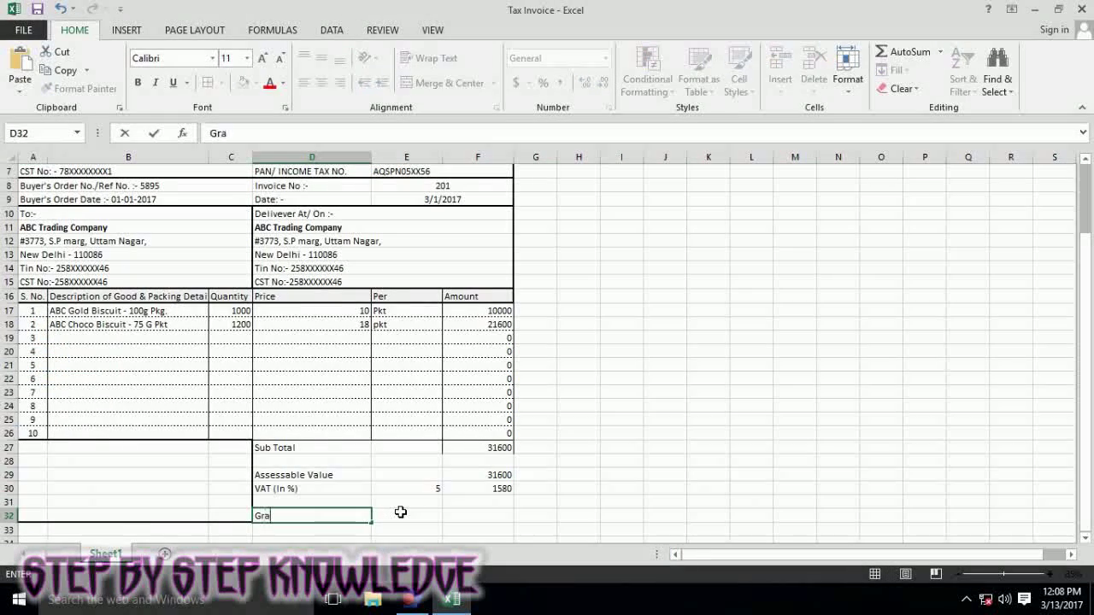
{"action": "type", "text": "nd Total:"}
{"action": "key", "text": "Right"}
- Enter =F29+F30 in F32 so the Grand Total shows 33180
{"action": "key", "text": "Right"}
{"action": "type", "text": "="}
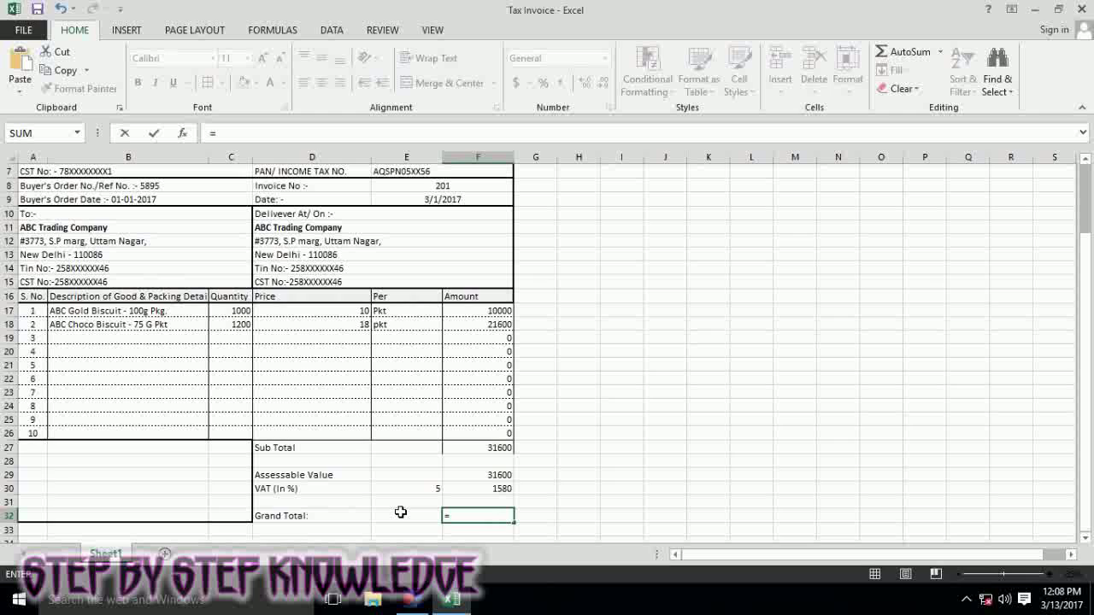
{"action": "key", "text": "Up"}
{"action": "key", "text": "Up"}
{"action": "key", "text": "Up"}
{"action": "type", "text": "+"}
{"action": "key", "text": "Down"}
{"action": "key", "text": "Up"}
{"action": "key", "text": "Up"}
{"action": "key", "text": "Up"}
{"action": "key", "text": "Return"}
{"action": "key", "text": "Up"}
{"action": "key", "text": "Right"}
{"action": "key", "text": "Right"}
{"action": "key", "text": "Left"}
{"action": "key", "text": "Up"}
{"action": "key", "text": "Up"}
{"action": "key", "text": "Up"}
{"action": "key", "text": "Down"}
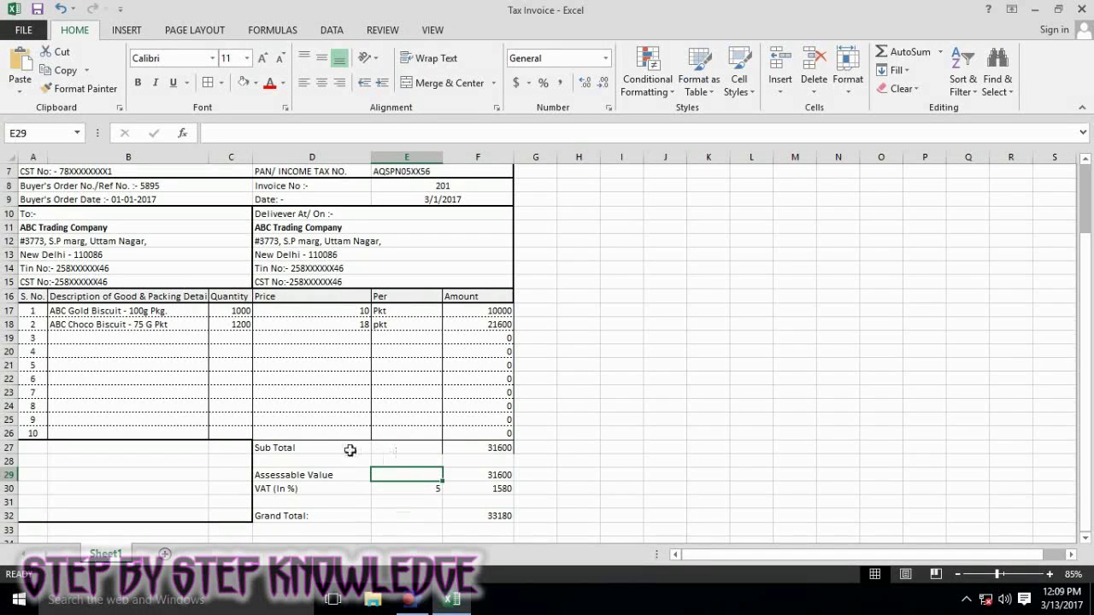
- Put a Thick Box Border around D27:F32 and Outside Borders around the Sub Total row D27:F27
{"action": "left_click_drag", "start_coordinate": [304, 447], "coordinate": [500, 516]}
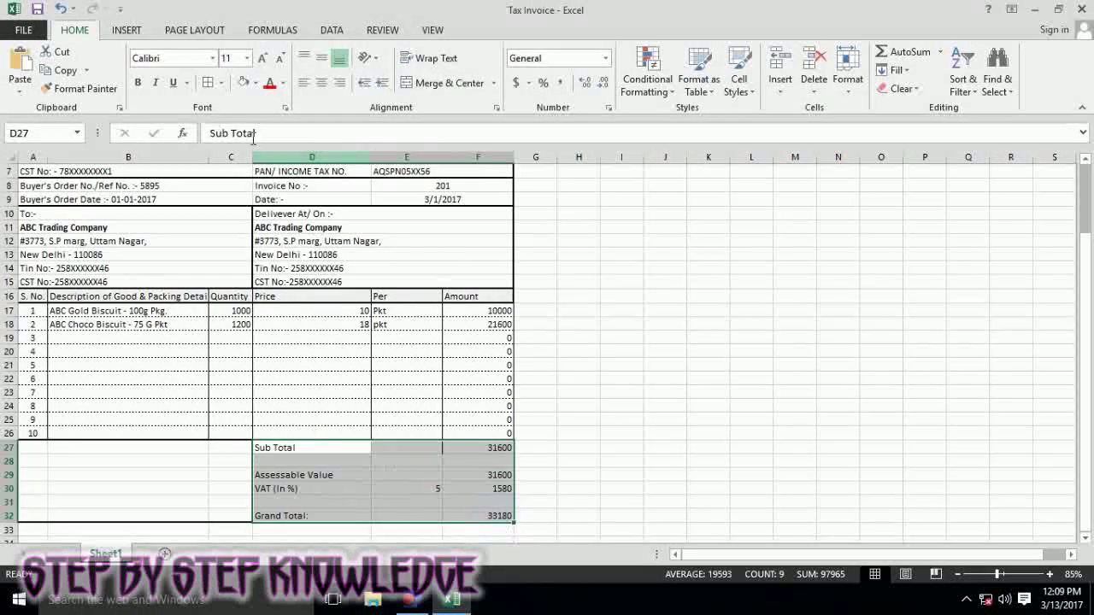
{"action": "left_click", "coordinate": [220, 82]}
{"action": "left_click", "coordinate": [260, 258]}
{"action": "left_click", "coordinate": [750, 407]}
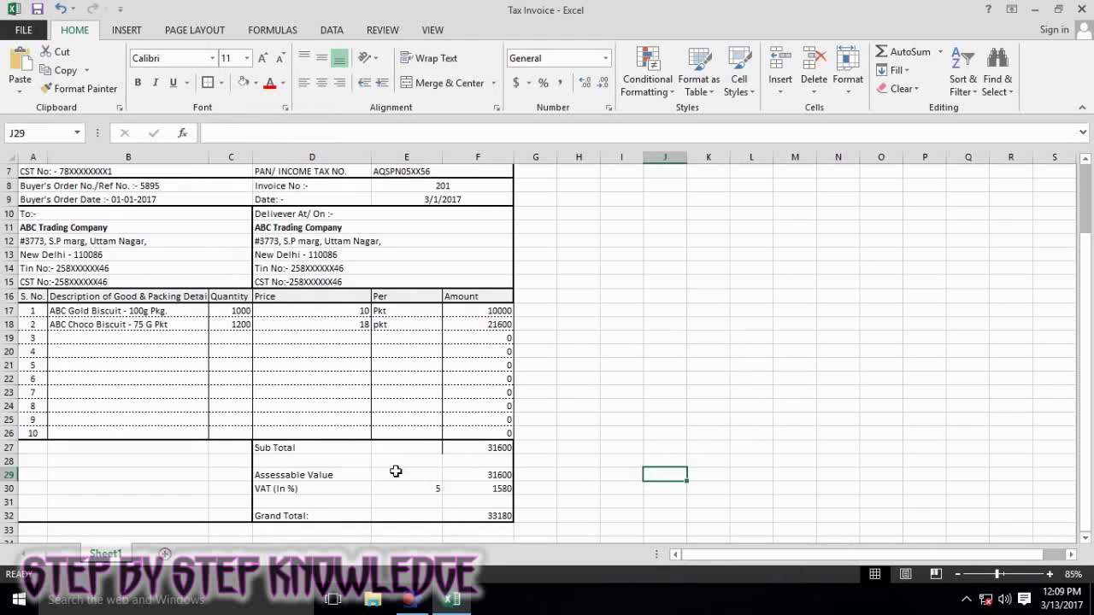
{"action": "left_click", "coordinate": [330, 450]}
{"action": "left_click_drag", "start_coordinate": [330, 450], "coordinate": [478, 447]}
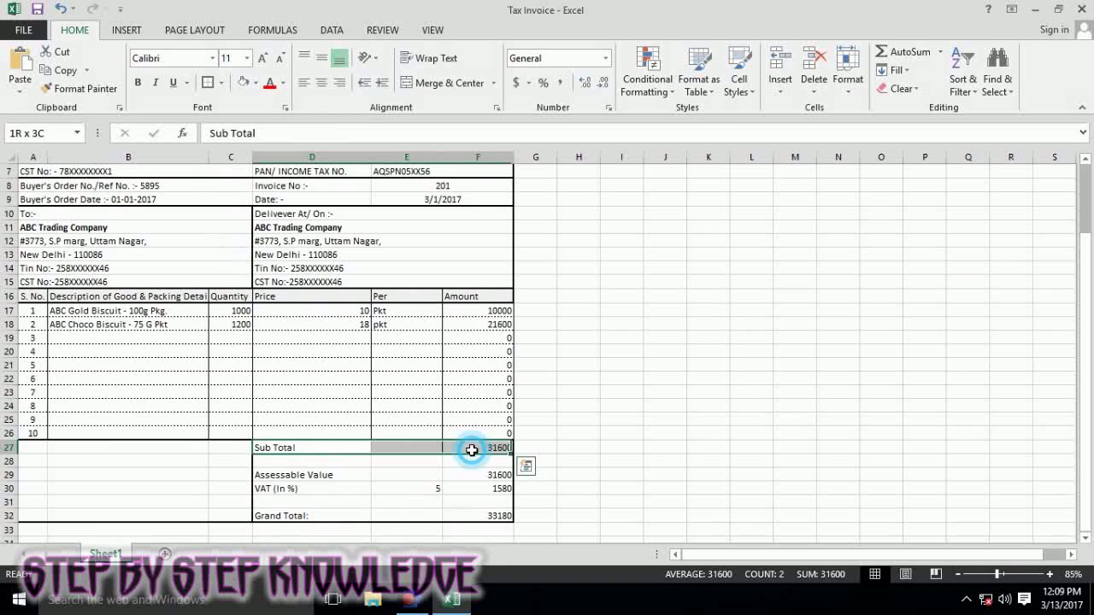
{"action": "left_click", "coordinate": [224, 82]}
{"action": "left_click", "coordinate": [285, 237]}
{"action": "left_click", "coordinate": [749, 366]}
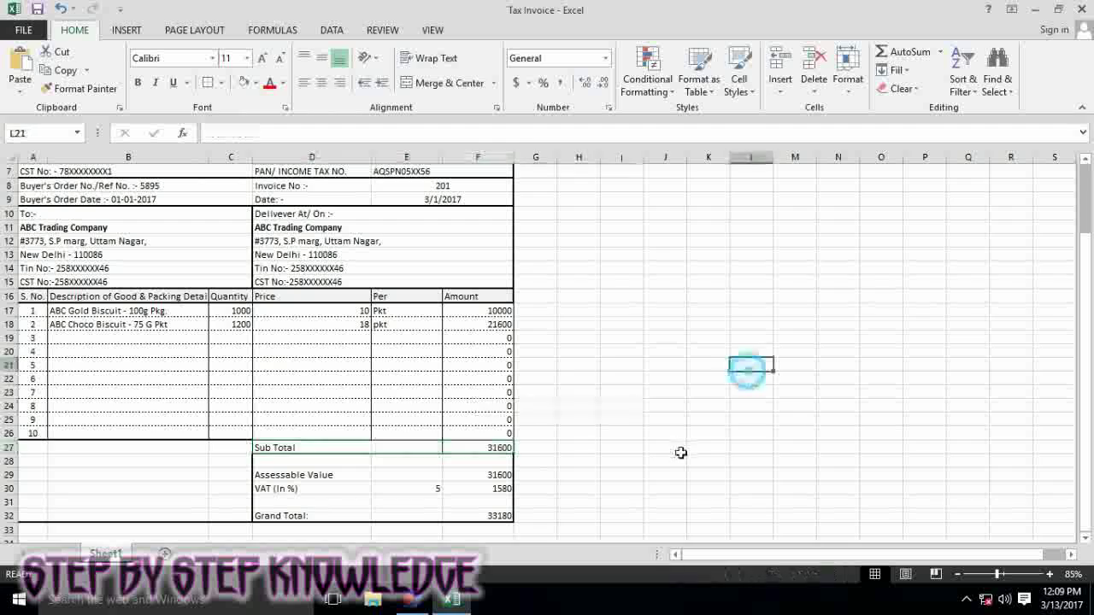
- Enlarge the Grand Total: label and make it bold
{"action": "left_click", "coordinate": [295, 474]}
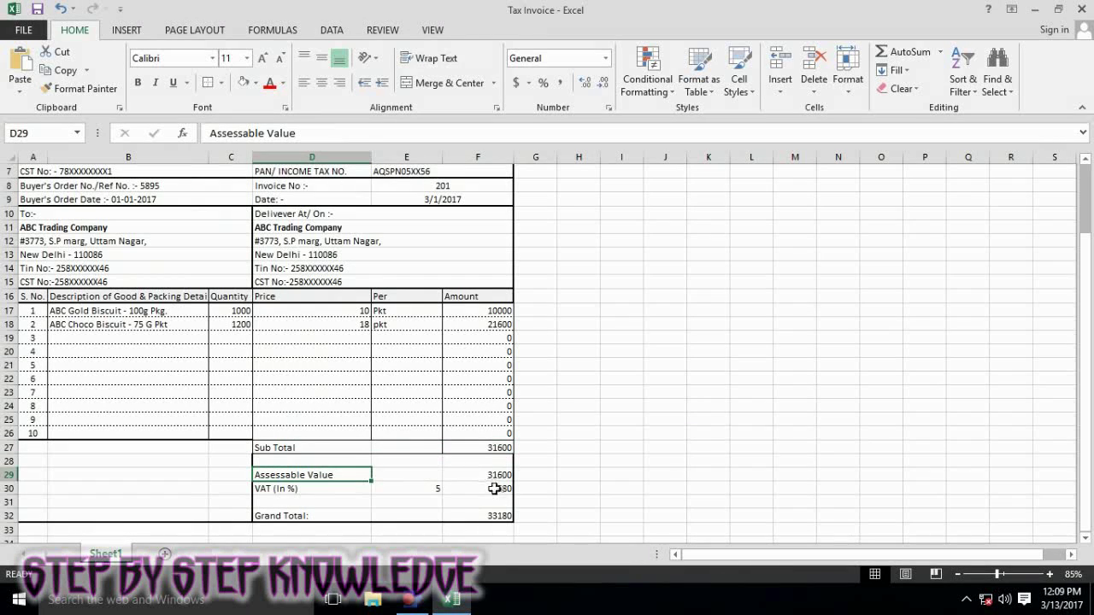
{"action": "left_click_drag", "start_coordinate": [494, 488], "coordinate": [295, 475]}
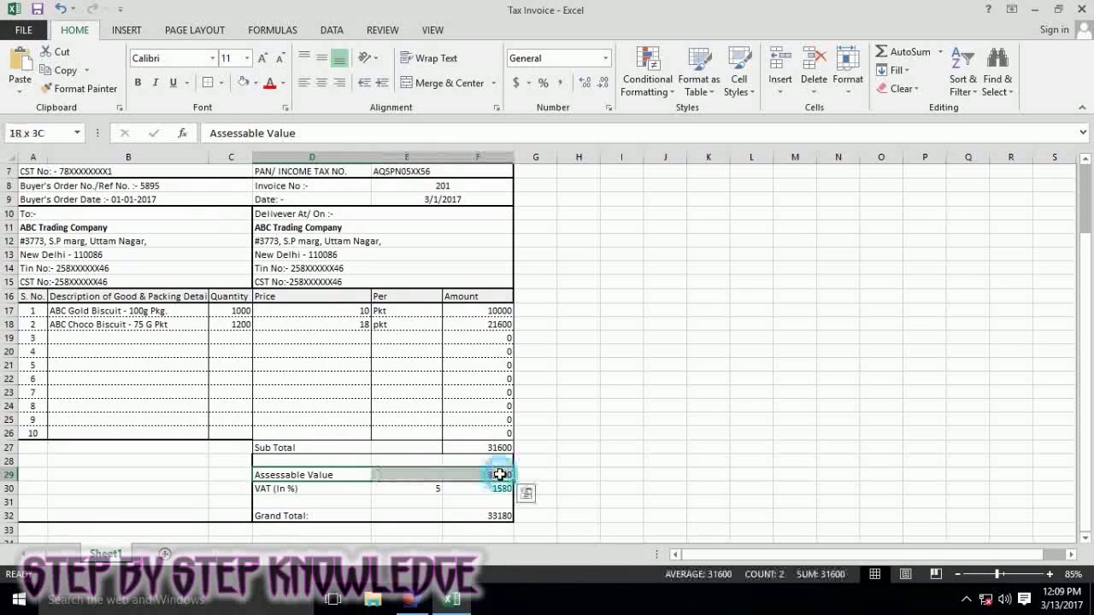
{"action": "left_click", "coordinate": [603, 363]}
{"action": "left_click", "coordinate": [295, 515]}
{"action": "triple_click", "coordinate": [266, 58]}
{"action": "left_click", "coordinate": [137, 82]}
{"action": "left_click", "coordinate": [697, 370]}
- Set the whole Grand Total row D32:F32 to bold, 18 point
{"action": "left_click", "coordinate": [751, 357]}
{"action": "mouse_move", "coordinate": [493, 520]}
{"action": "left_mouse_down"}
{"action": "mouse_move", "coordinate": [342, 518]}
{"action": "mouse_move", "coordinate": [497, 518]}
{"action": "left_mouse_up"}
{"action": "left_click_drag", "start_coordinate": [295, 518], "coordinate": [497, 518]}
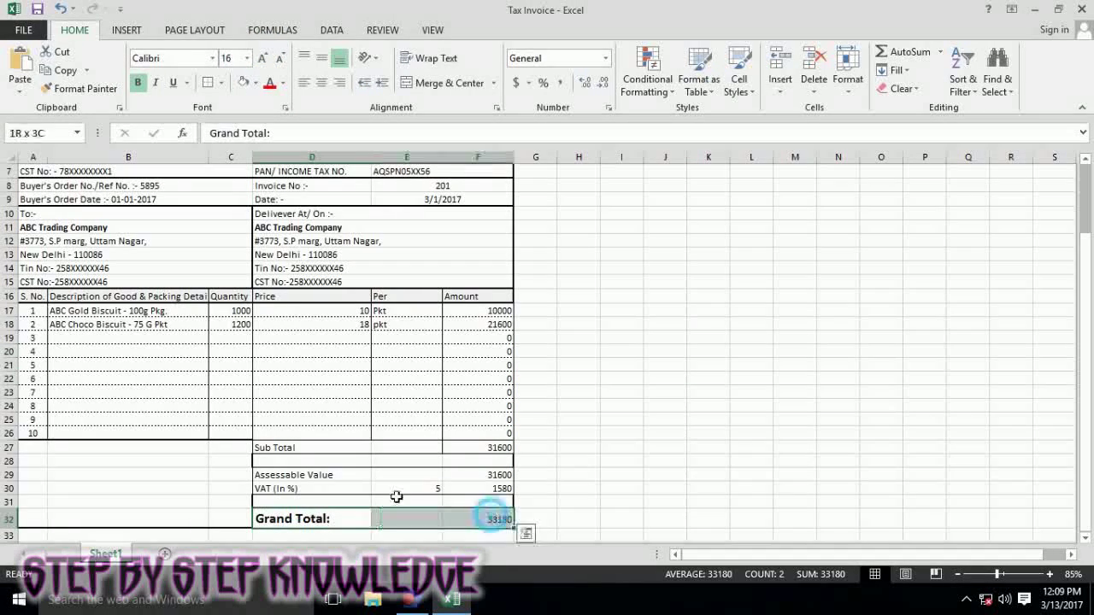
{"action": "double_click", "coordinate": [137, 82]}
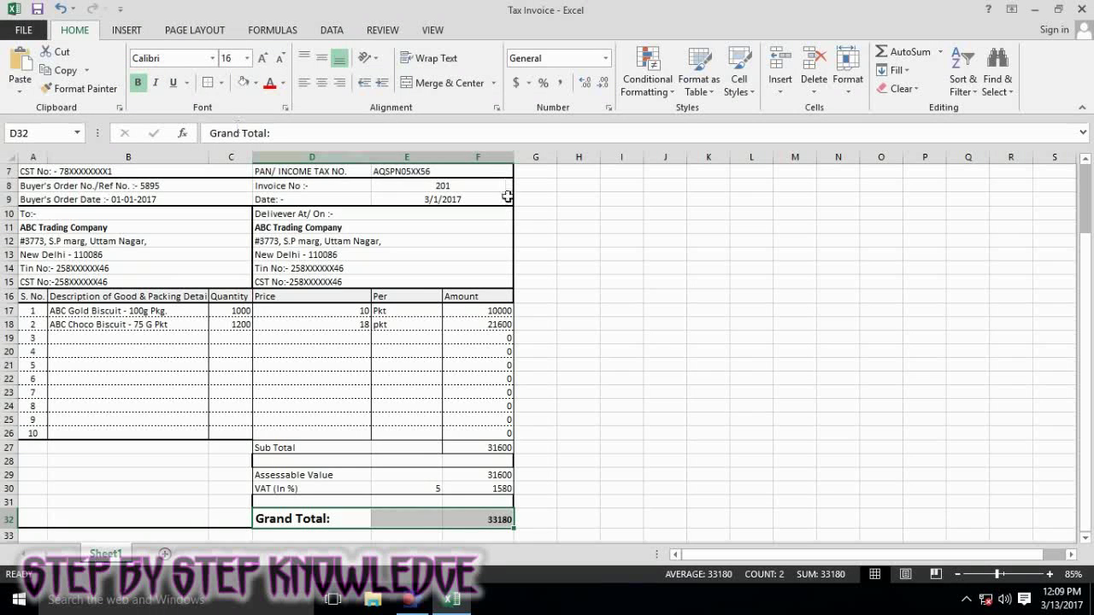
{"action": "left_click", "coordinate": [246, 59]}
{"action": "left_click", "coordinate": [232, 184]}
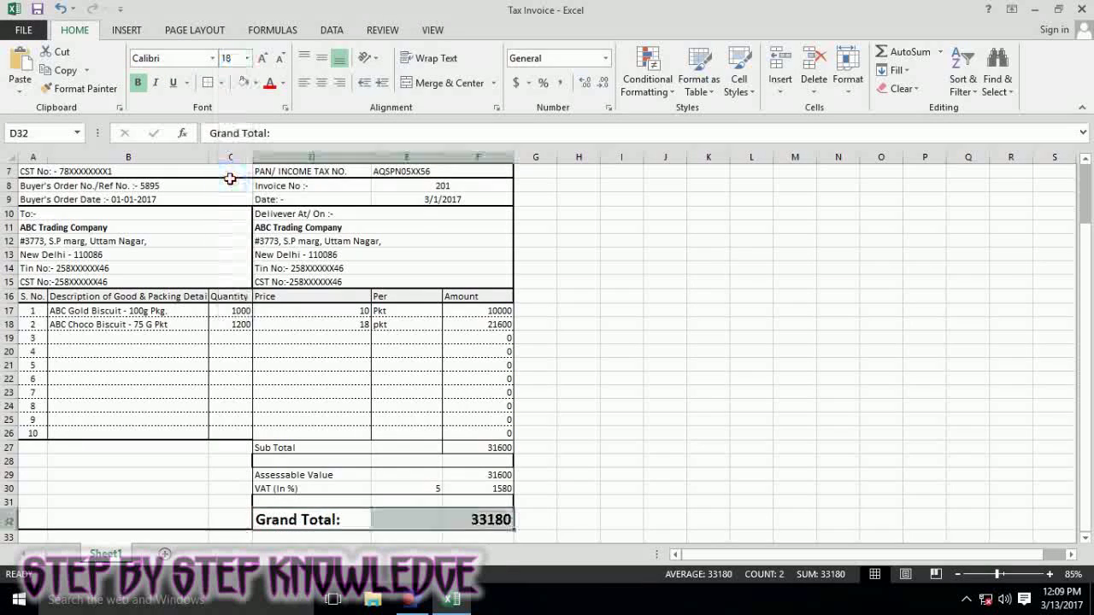
{"action": "left_click", "coordinate": [708, 267]}
- Give item row 26 a double bottom border
{"action": "left_click", "coordinate": [30, 433]}
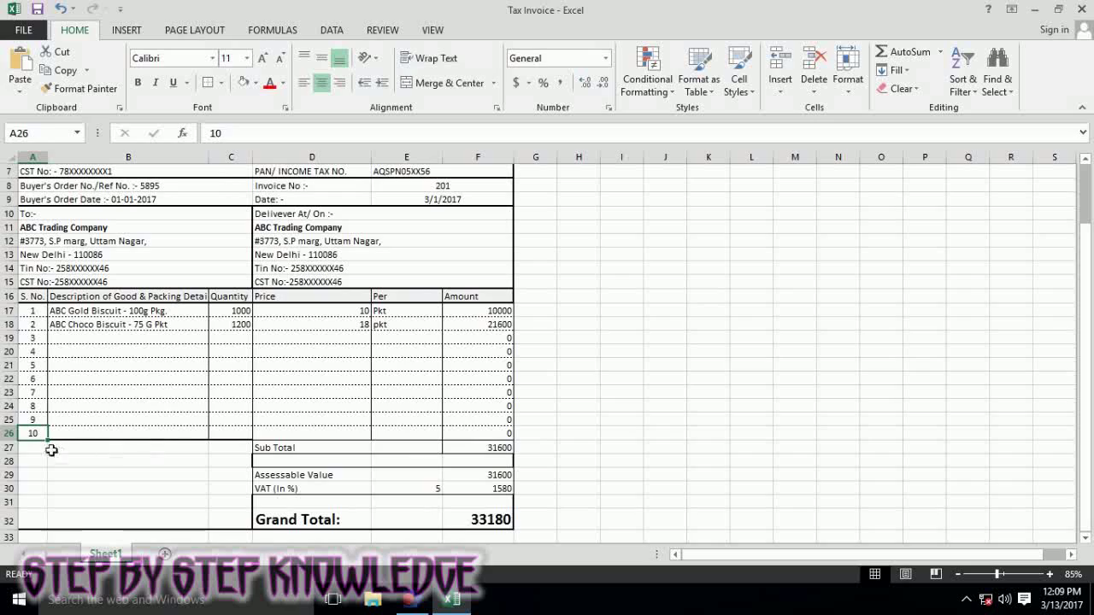
{"action": "left_click", "coordinate": [479, 433], "text": "shift"}
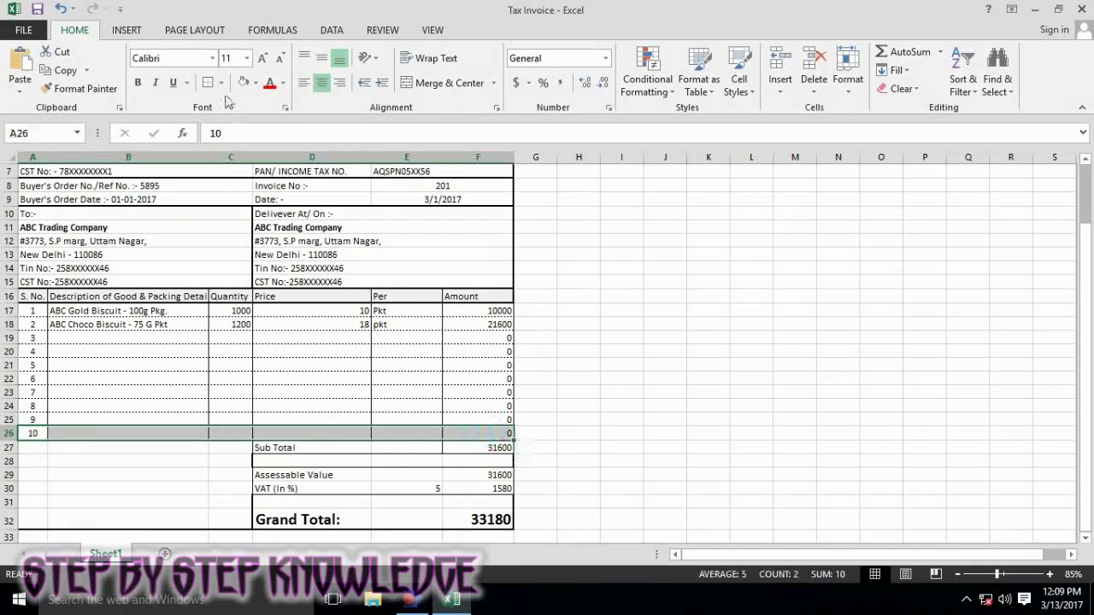
{"action": "left_click", "coordinate": [220, 82]}
{"action": "left_click", "coordinate": [281, 276]}
{"action": "left_click", "coordinate": [780, 366]}
{"action": "left_click", "coordinate": [727, 475]}
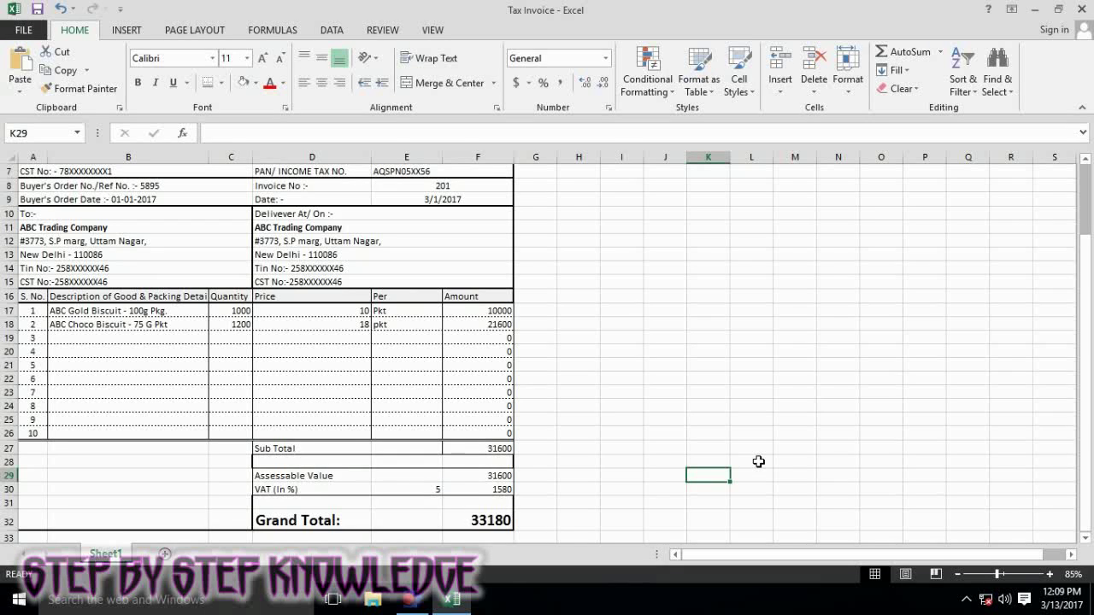
- Delete the empty row 31 above Grand Total:
{"action": "left_click_drag", "start_coordinate": [282, 448], "coordinate": [504, 526]}
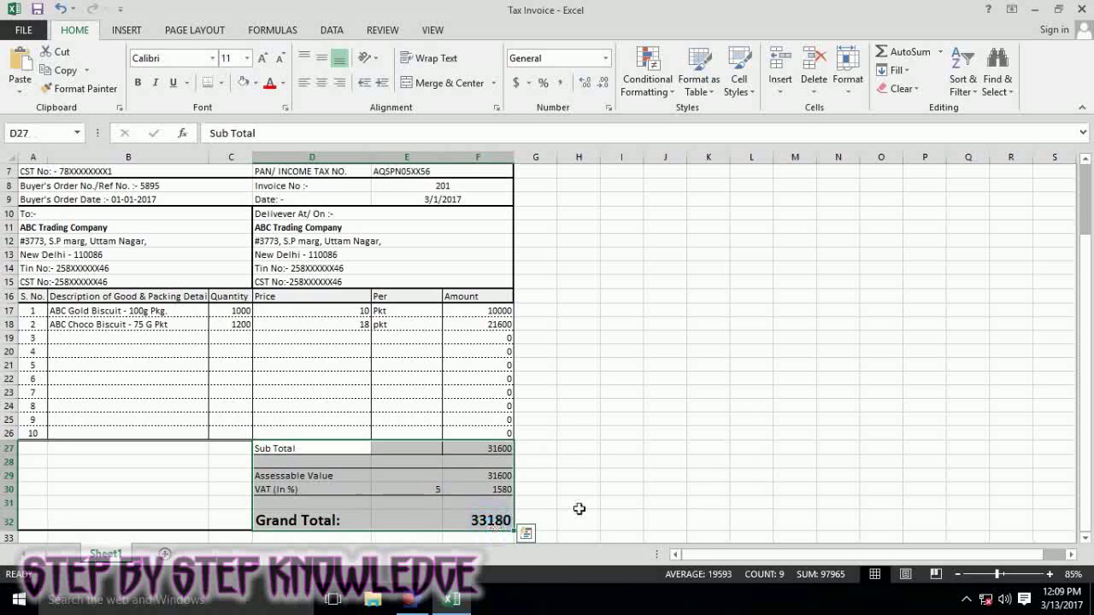
{"action": "left_click", "coordinate": [327, 502]}
{"action": "right_click", "coordinate": [9, 503]}
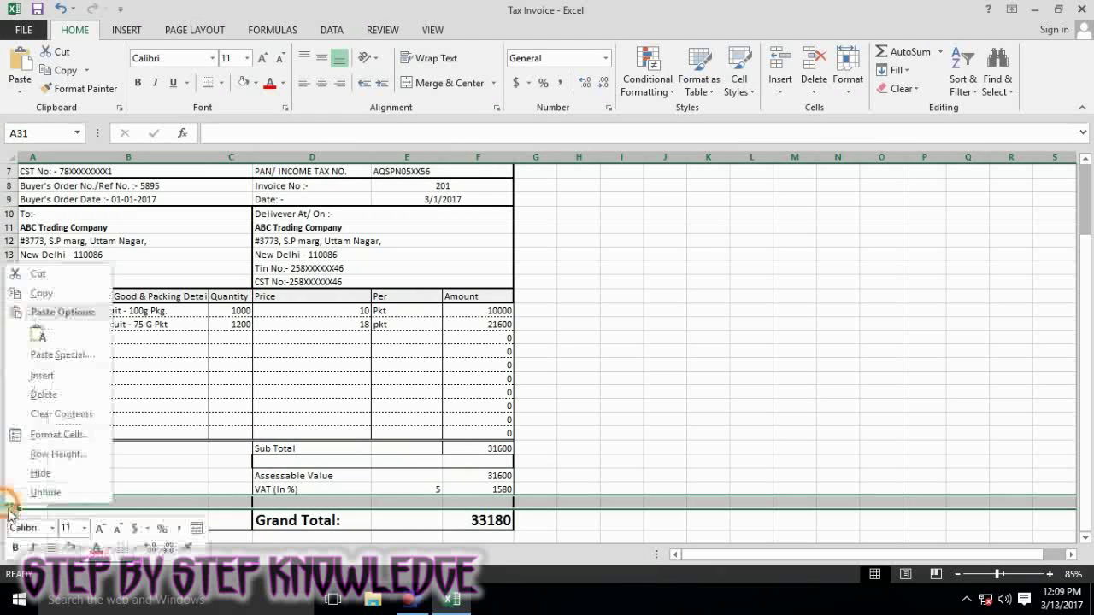
{"action": "left_click", "coordinate": [38, 396]}
{"action": "left_click", "coordinate": [795, 523]}
{"action": "left_click", "coordinate": [579, 507]}
- Delete the empty row 28 so Assessable Value sits directly under Sub Total
{"action": "left_click", "coordinate": [308, 476]}
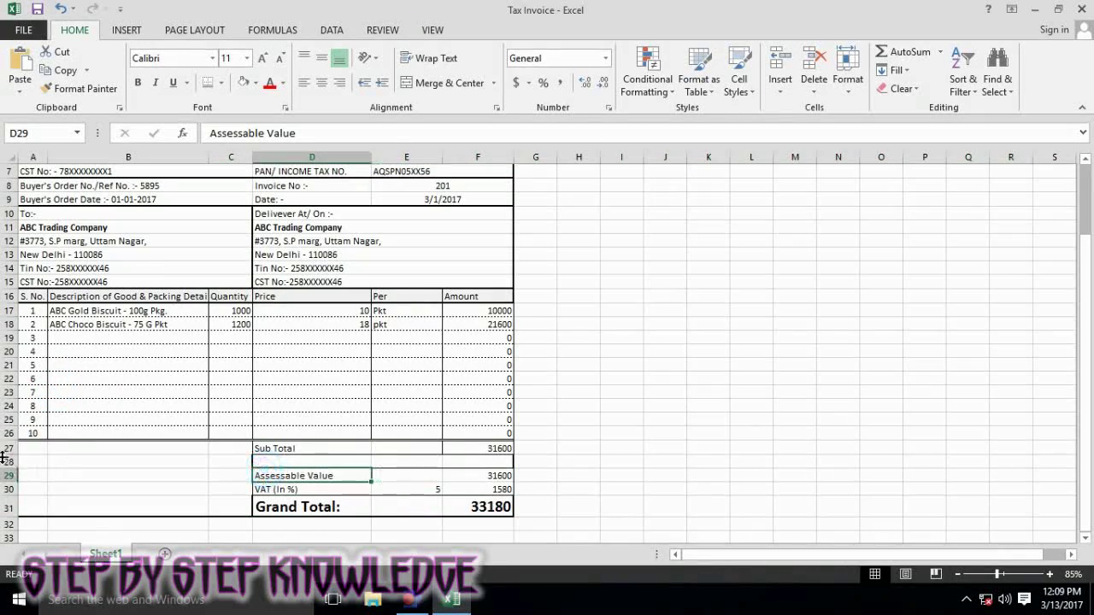
{"action": "left_click", "coordinate": [8, 461]}
{"action": "right_click", "coordinate": [7, 463]}
{"action": "left_click", "coordinate": [41, 352]}
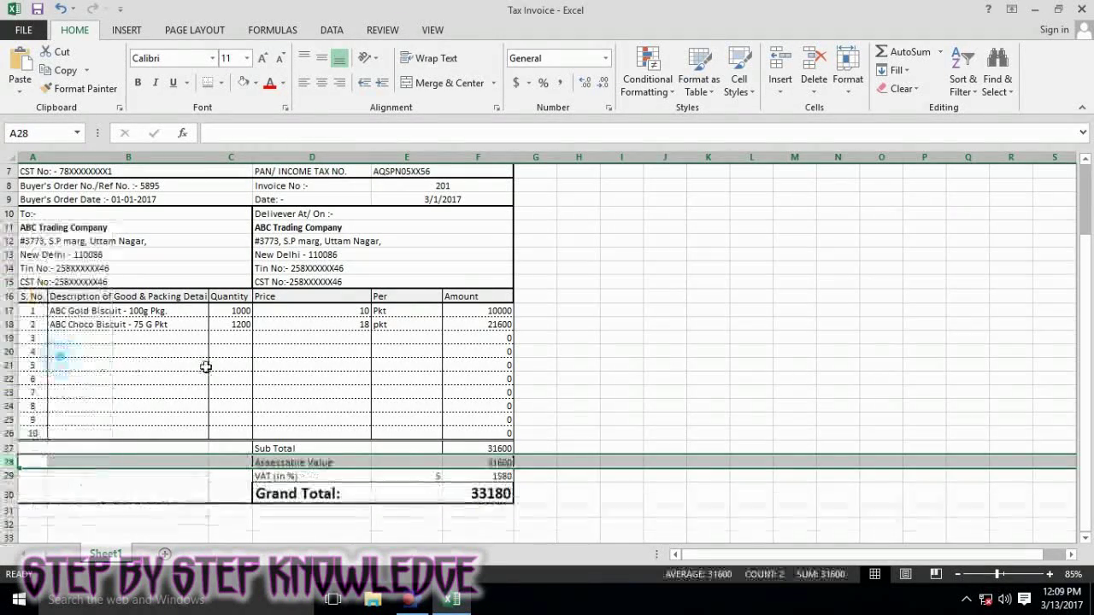
{"action": "left_click", "coordinate": [752, 435]}
{"action": "left_click", "coordinate": [488, 462]}
{"action": "left_click", "coordinate": [303, 463]}
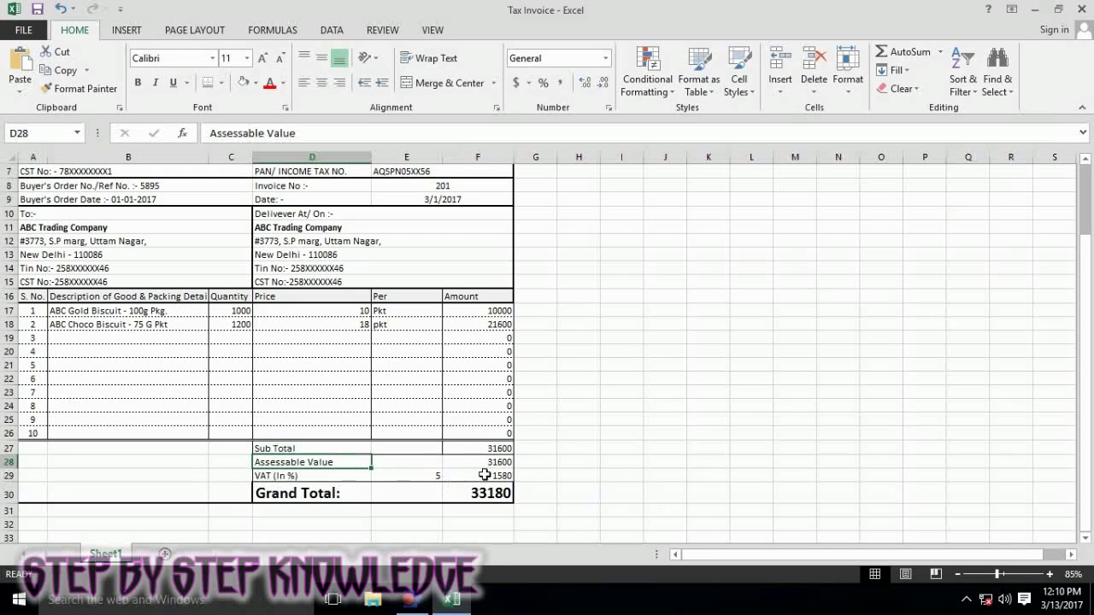
{"action": "left_click", "coordinate": [504, 463], "text": "shift"}
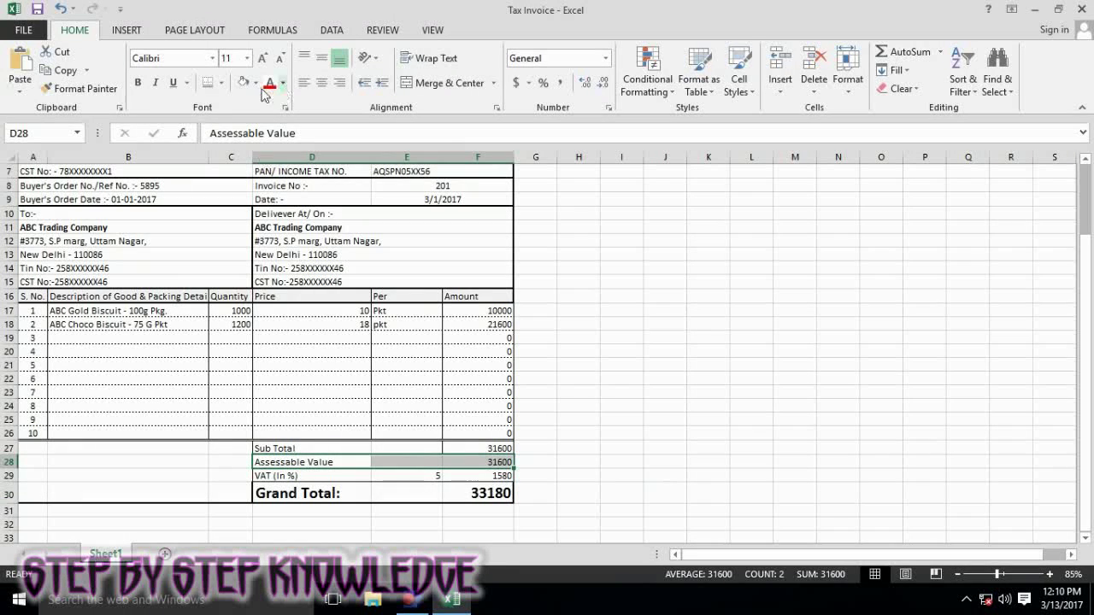
- Bold the Assessable Value row and apply All Borders to the totals block D27:F30
{"action": "left_click", "coordinate": [139, 84]}
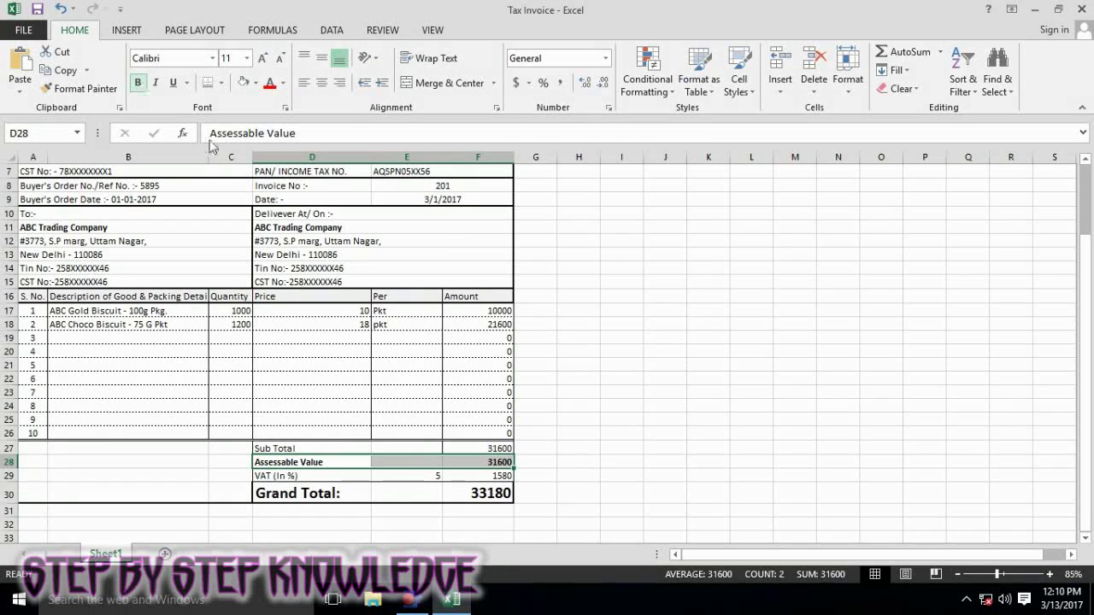
{"action": "left_click", "coordinate": [701, 279]}
{"action": "left_click_drag", "start_coordinate": [283, 448], "coordinate": [504, 494]}
{"action": "left_click", "coordinate": [222, 84]}
{"action": "left_click", "coordinate": [219, 218]}
{"action": "left_click", "coordinate": [671, 496]}
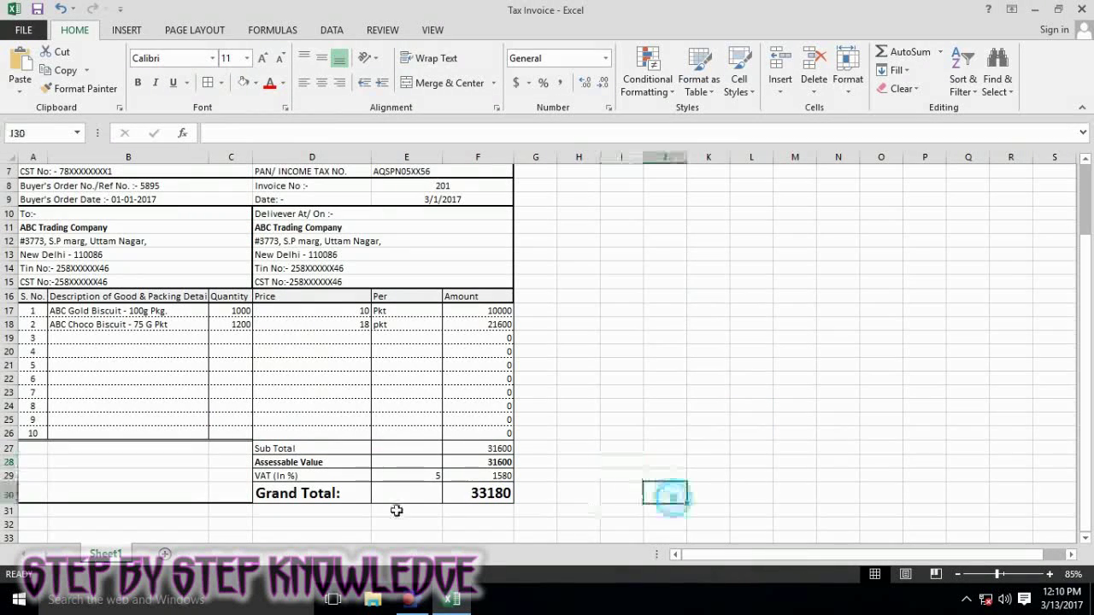
- Give the VAT row D29:F29 a double bottom border
{"action": "left_click", "coordinate": [307, 493]}
{"action": "left_click_drag", "start_coordinate": [291, 475], "coordinate": [491, 475]}
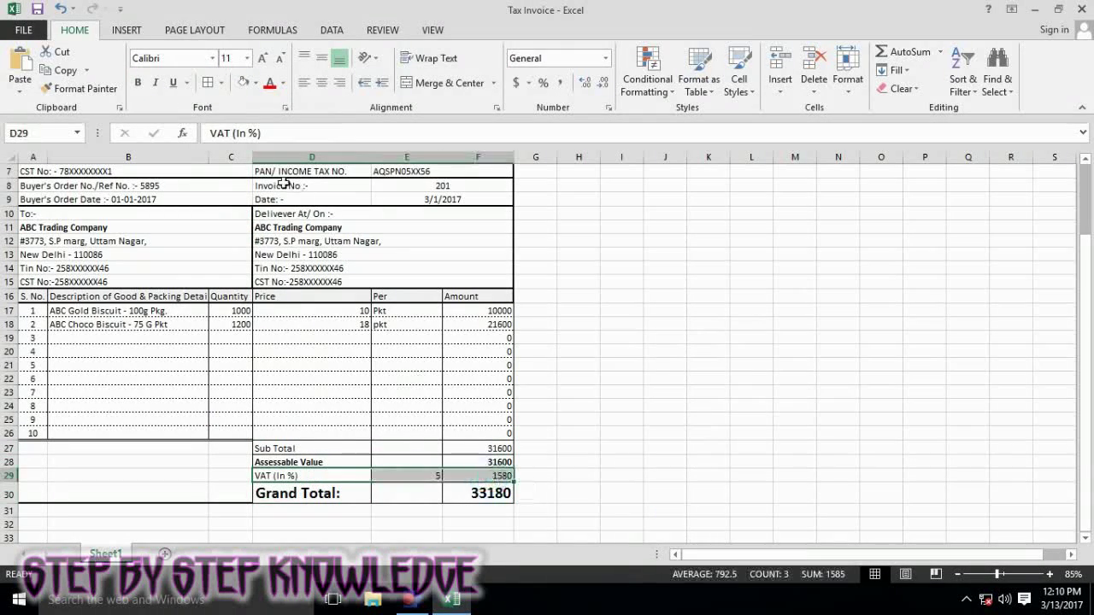
{"action": "left_click", "coordinate": [223, 84]}
{"action": "left_click", "coordinate": [291, 283]}
{"action": "left_click", "coordinate": [794, 447]}
{"action": "left_click", "coordinate": [621, 494]}
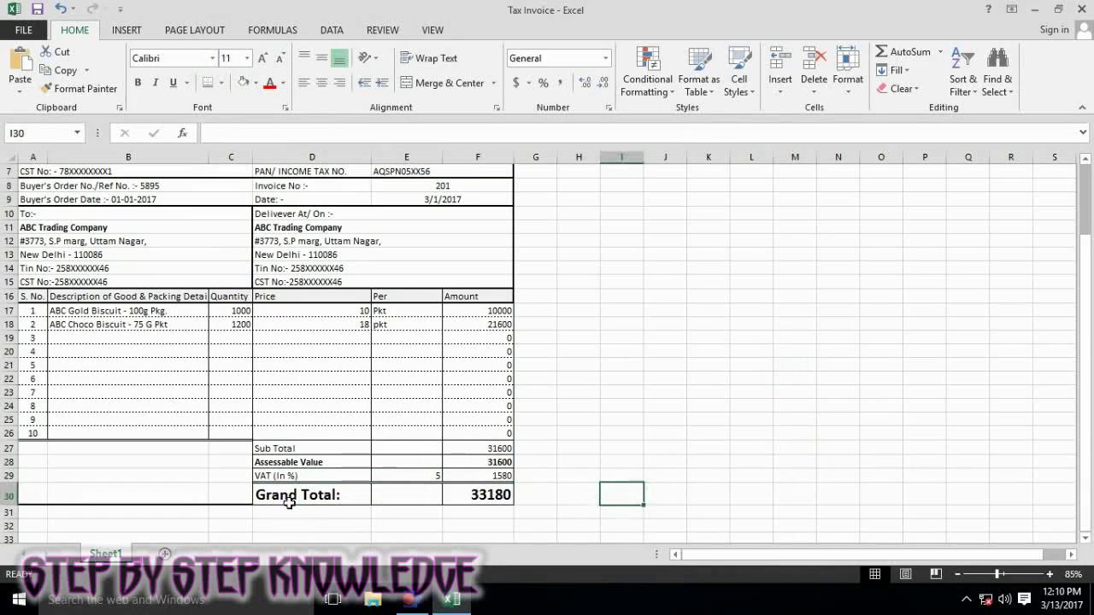
- Restyle the borders of the Sub Total through VAT rows D27:F29 via More Borders
{"action": "left_click_drag", "start_coordinate": [291, 448], "coordinate": [488, 476]}
{"action": "left_click", "coordinate": [222, 83]}
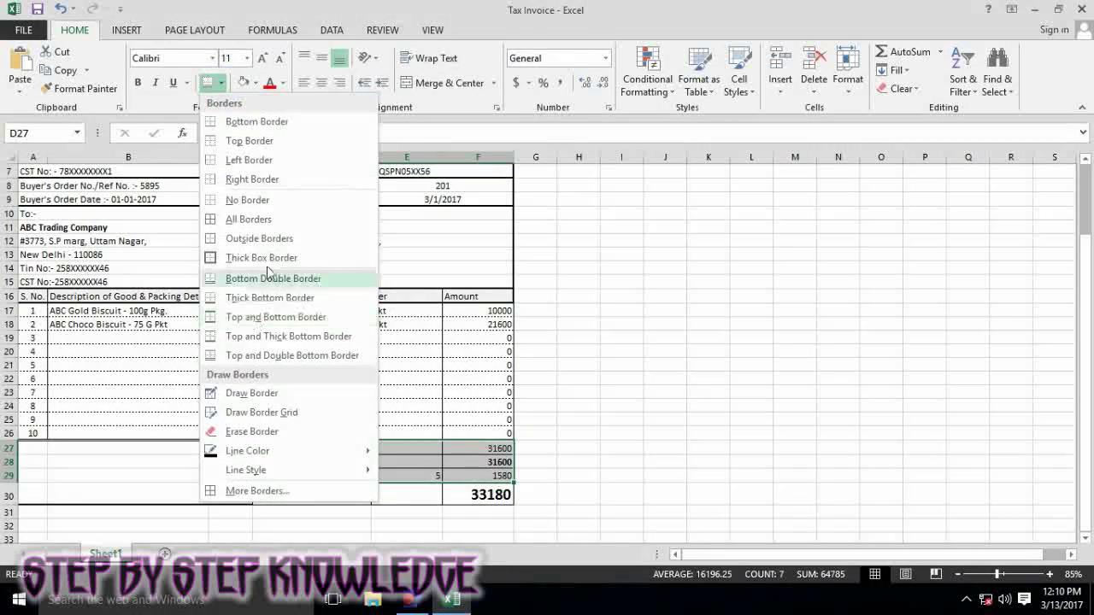
{"action": "left_click", "coordinate": [291, 496]}
{"action": "left_click", "coordinate": [177, 152]}
{"action": "left_click", "coordinate": [354, 214]}
{"action": "left_click", "coordinate": [452, 391]}
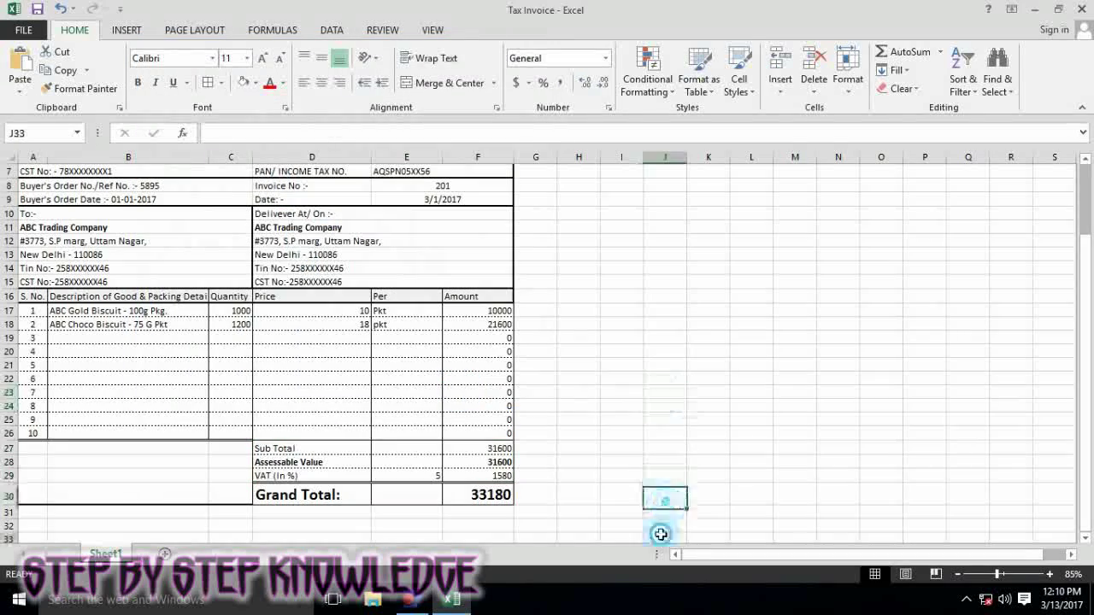
{"action": "left_click", "coordinate": [33, 448]}
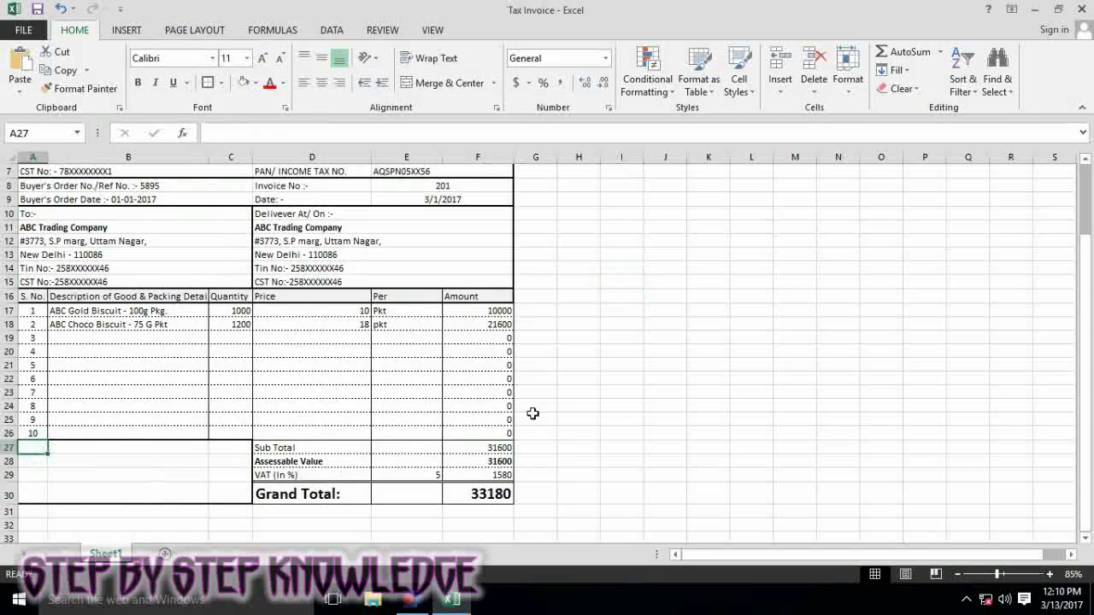
- Enter 'Terms of Payment:-' in A27 and number the terms 1 and 2 below it
{"action": "left_click_drag", "start_coordinate": [290, 448], "coordinate": [488, 494]}
{"action": "left_click", "coordinate": [708, 420]}
{"action": "left_click_drag", "start_coordinate": [33, 311], "coordinate": [504, 434]}
{"action": "left_click", "coordinate": [33, 448]}
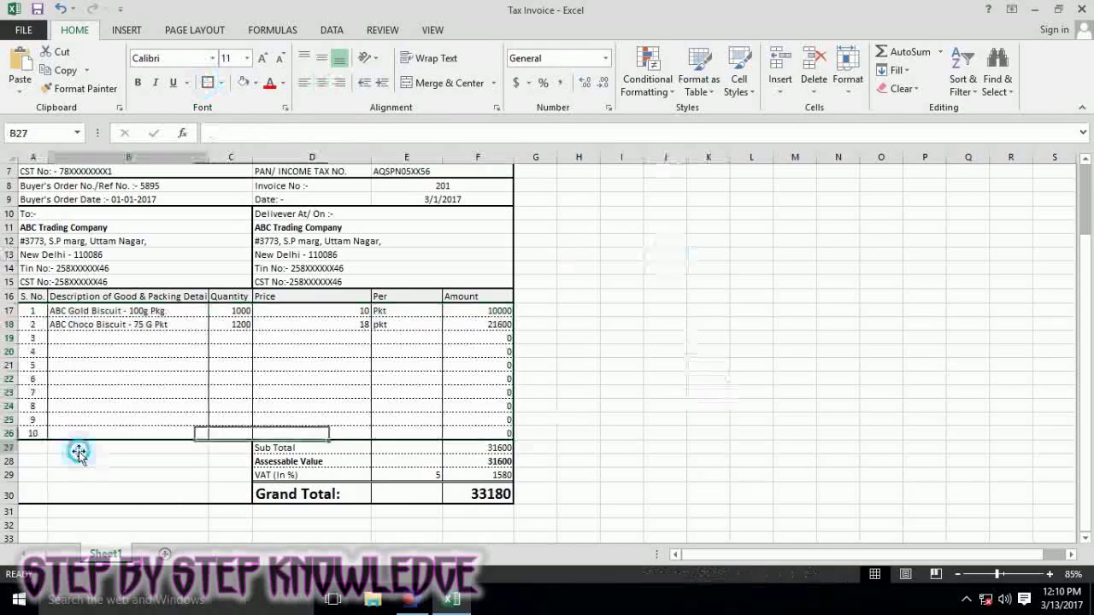
{"action": "type", "text": "Terms of Payment:-"}
{"action": "key", "text": "Return"}
{"action": "type", "text": "1"}
{"action": "key", "text": "Return"}
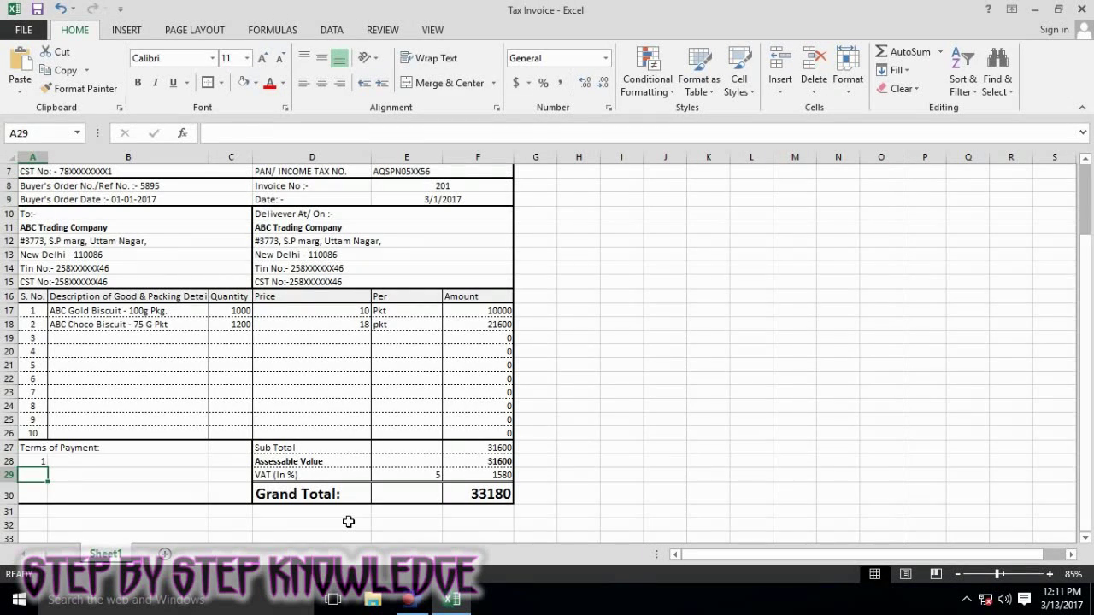
{"action": "type", "text": "2"}
- Merge B28:C28 and A27:C27, and left-align the Terms of Payment:- heading
{"action": "left_click_drag", "start_coordinate": [128, 462], "coordinate": [236, 461]}
{"action": "left_click", "coordinate": [449, 83]}
{"action": "left_click", "coordinate": [709, 312]}
{"action": "left_click", "coordinate": [32, 448]}
{"action": "left_click", "coordinate": [37, 494], "text": "shift"}
{"action": "left_click_drag", "start_coordinate": [33, 448], "coordinate": [231, 448]}
{"action": "left_click", "coordinate": [449, 83]}
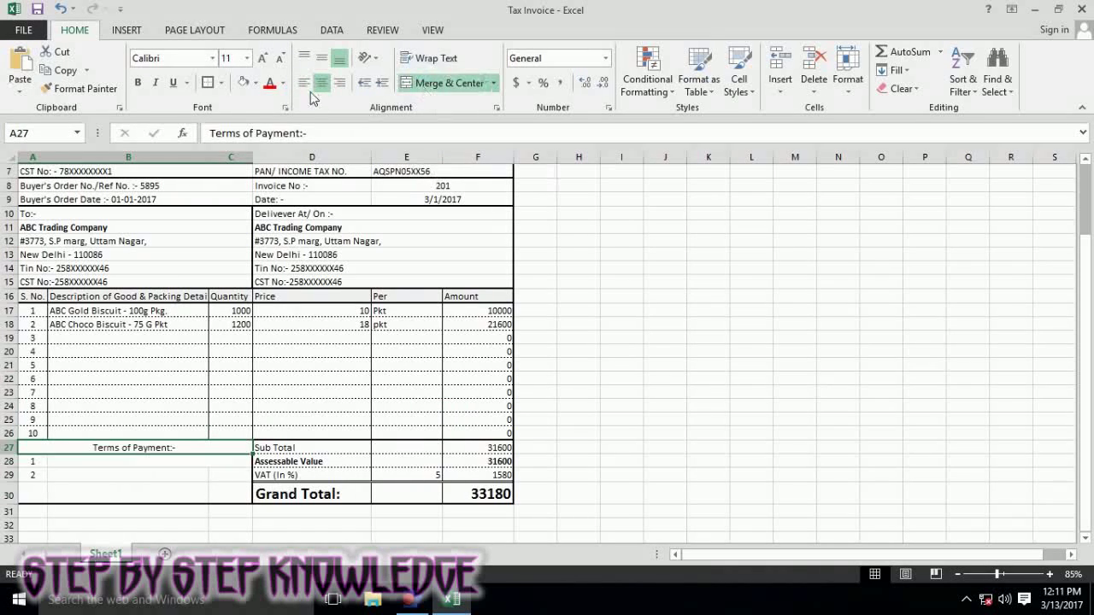
{"action": "left_click", "coordinate": [304, 83]}
- Enter the left-aligned placeholder 'Type your terms.' beside term 1 in B28
{"action": "left_click", "coordinate": [70, 462]}
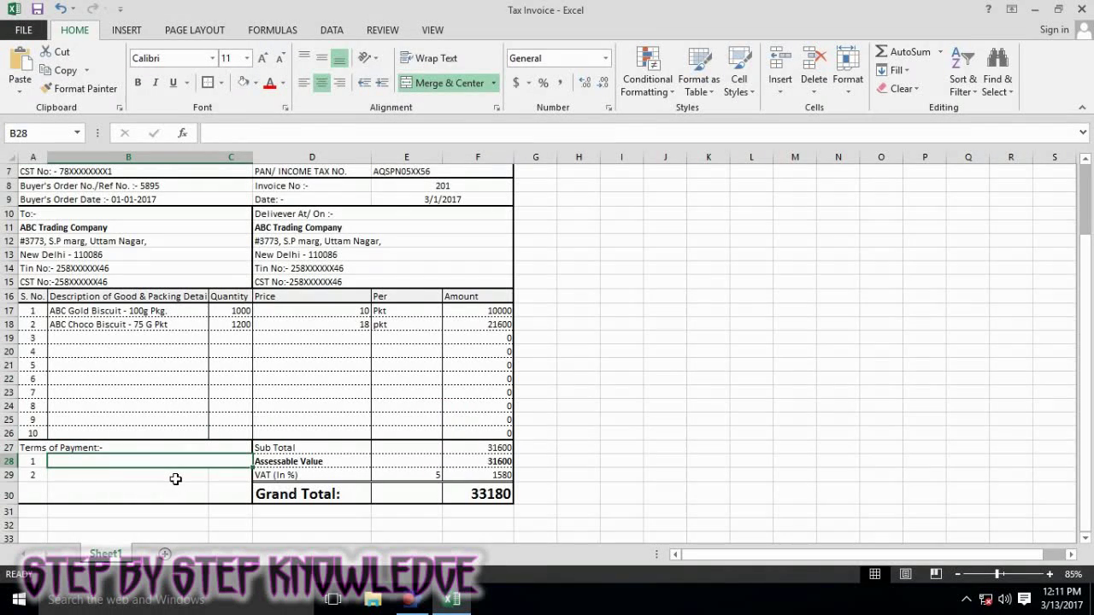
{"action": "key", "text": "F2"}
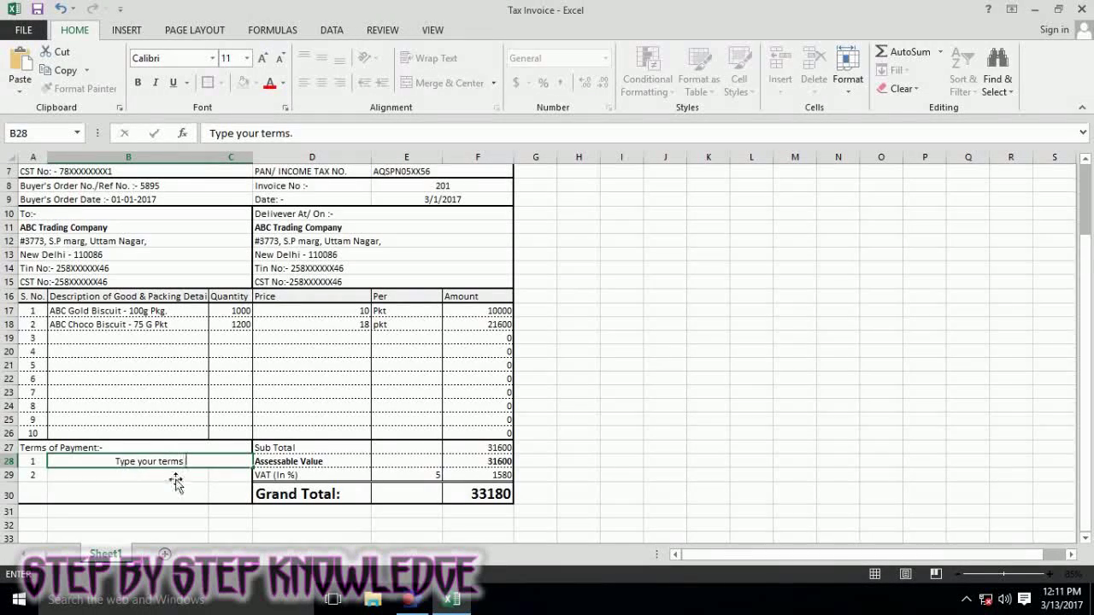
{"action": "left_click", "coordinate": [853, 357]}
{"action": "left_click", "coordinate": [689, 434]}
{"action": "scroll", "coordinate": [689, 434], "scroll_direction": "up", "scroll_amount": 1}
{"action": "scroll", "coordinate": [662, 464], "scroll_direction": "up", "scroll_amount": 2}
{"action": "scroll", "coordinate": [659, 454], "scroll_direction": "down", "scroll_amount": 4}
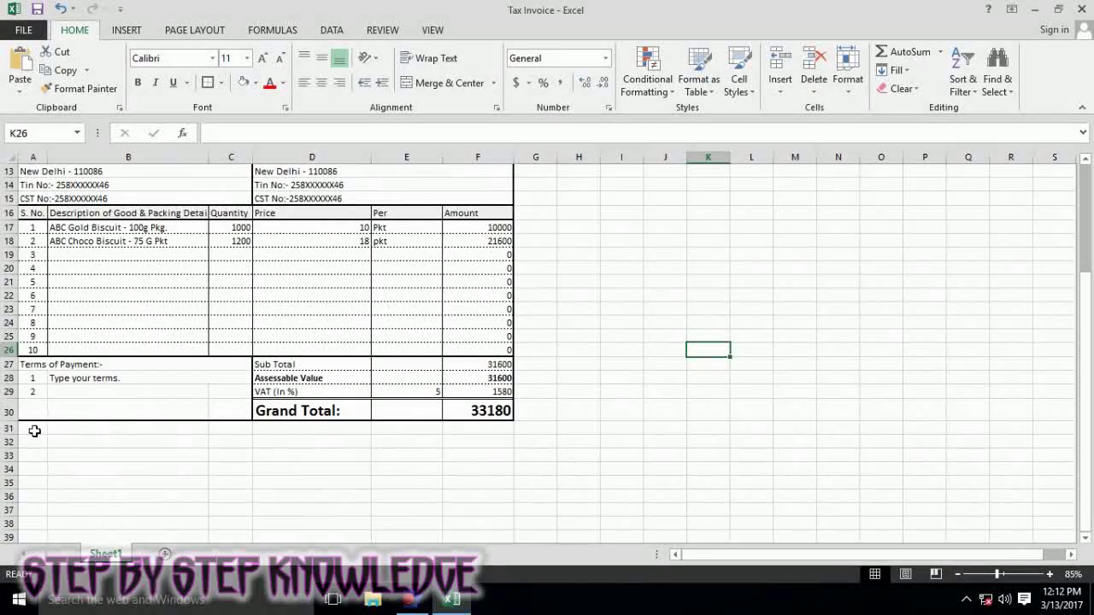
- Label A31 and A32 'Carrier :-' and 'From ;'
{"action": "left_click", "coordinate": [35, 431]}
{"action": "left_click", "coordinate": [342, 483]}
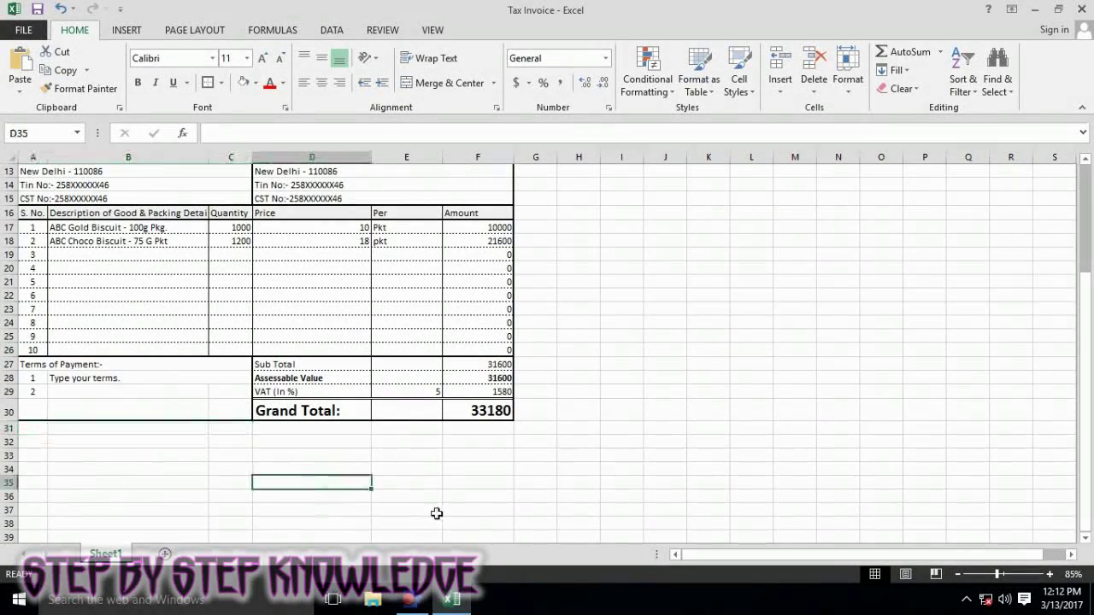
{"action": "scroll", "coordinate": [438, 508], "scroll_direction": "up", "scroll_amount": 3}
{"action": "scroll", "coordinate": [403, 507], "scroll_direction": "down", "scroll_amount": 3}
{"action": "scroll", "coordinate": [403, 507], "scroll_direction": "down", "scroll_amount": 1}
{"action": "left_click", "coordinate": [35, 386]}
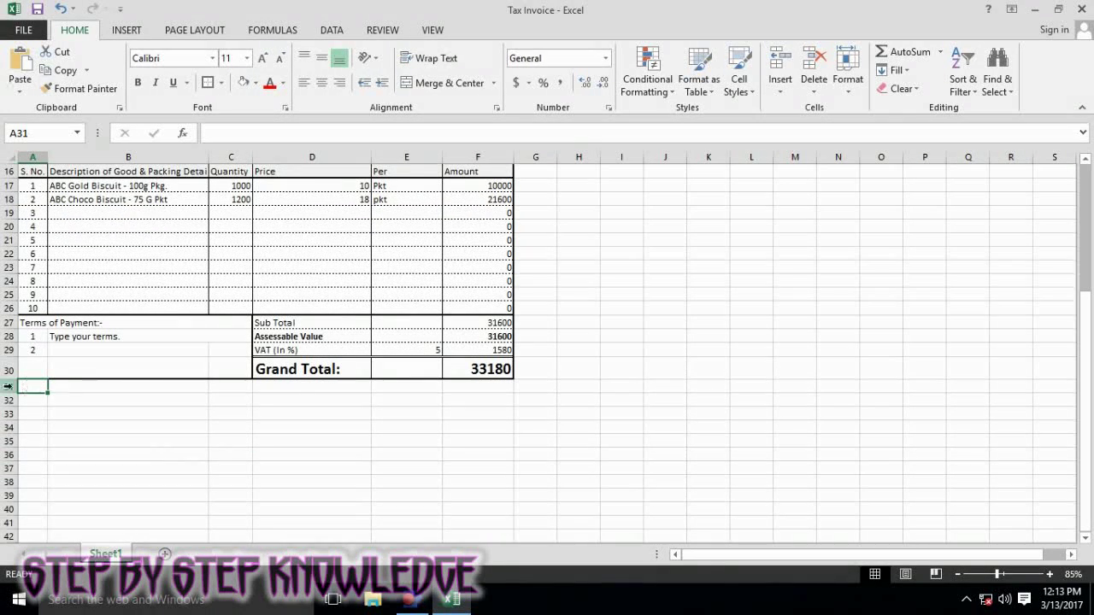
{"action": "type", "text": "Carrier :-"}
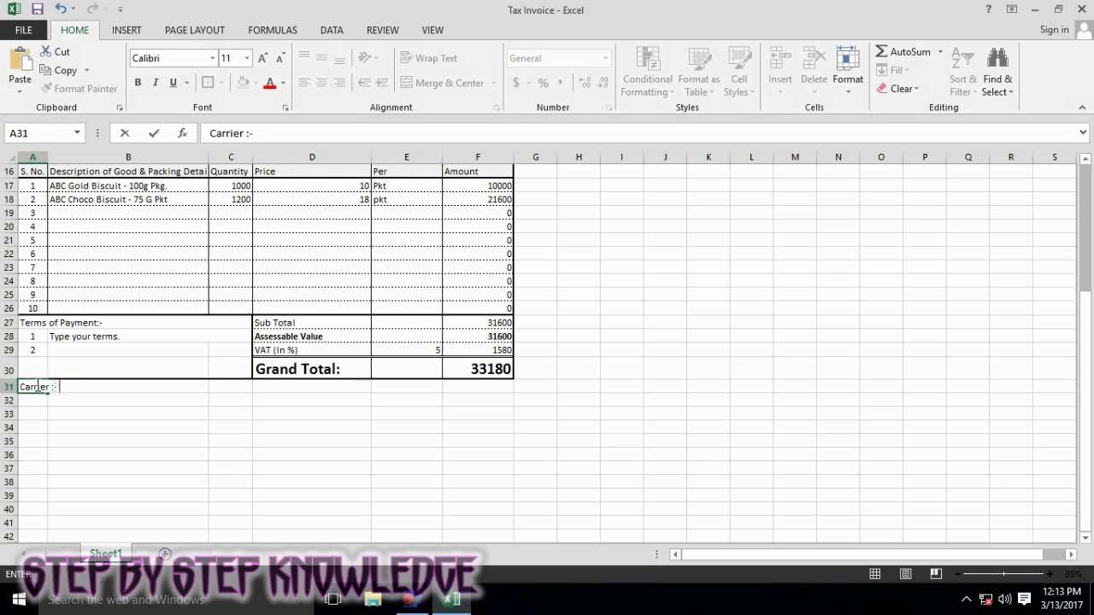
{"action": "key", "text": "Return"}
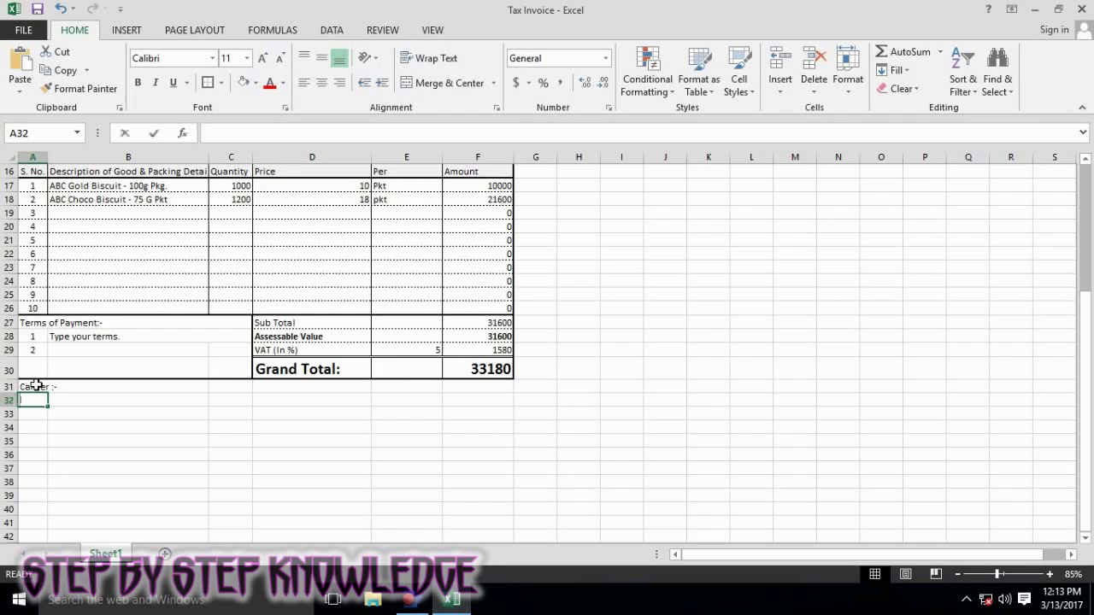
{"action": "type", "text": "From :-"}
{"action": "key", "text": "Return"}
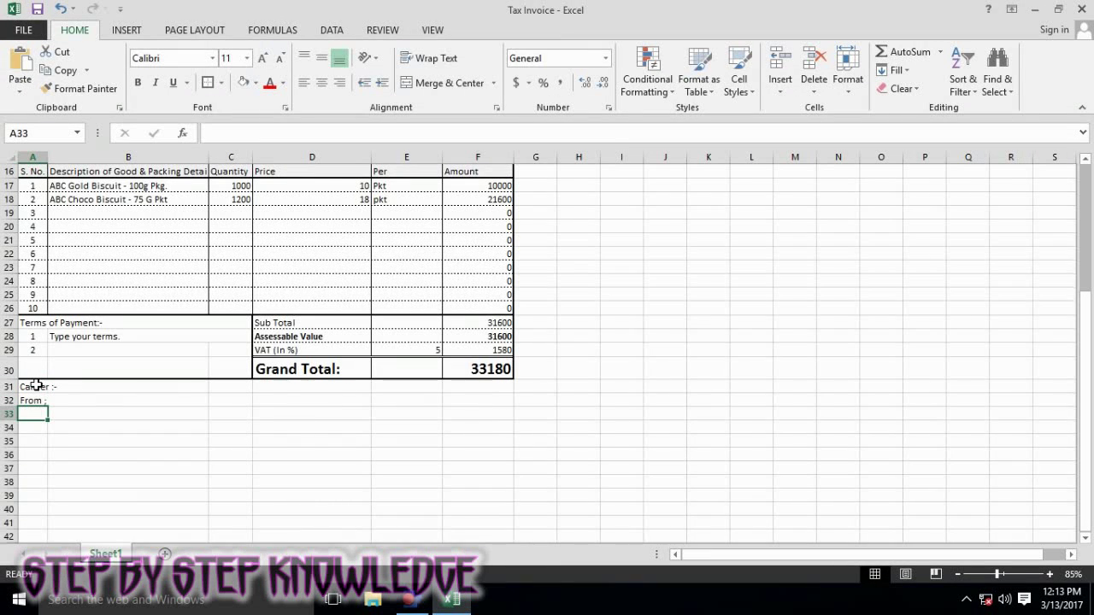
- Add 'Package No.', 'GR NO.' and 'Weight :' in A33:A35, correcting typos
{"action": "key", "text": "Up"}
{"action": "key", "text": "Up"}
{"action": "type", "text": "Packe"}
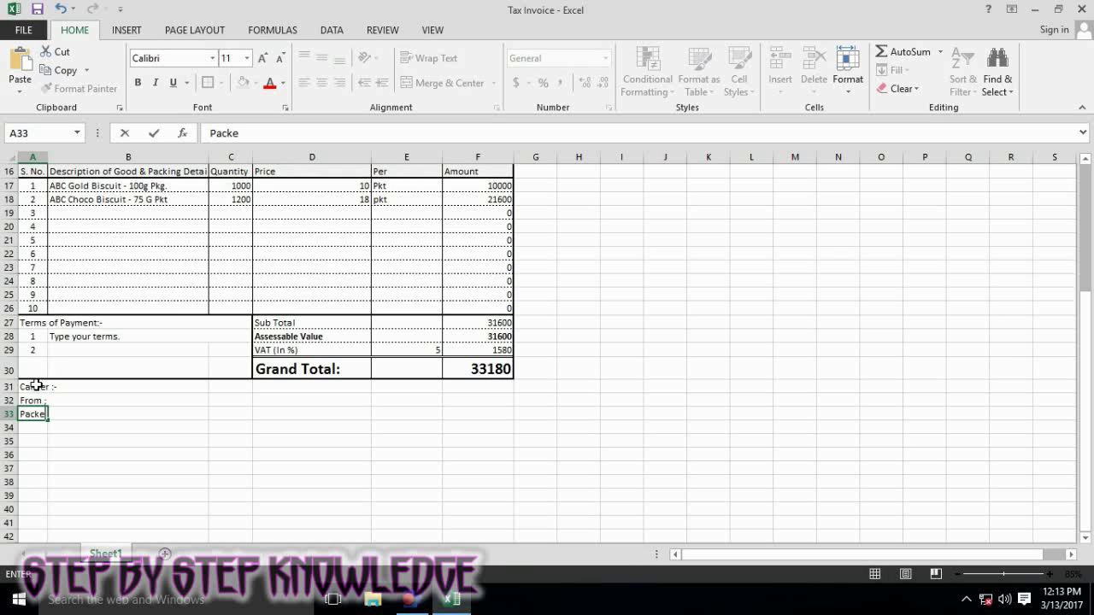
{"action": "key", "text": "BackSpace"}
{"action": "type", "text": "."}
{"action": "key", "text": "Return"}
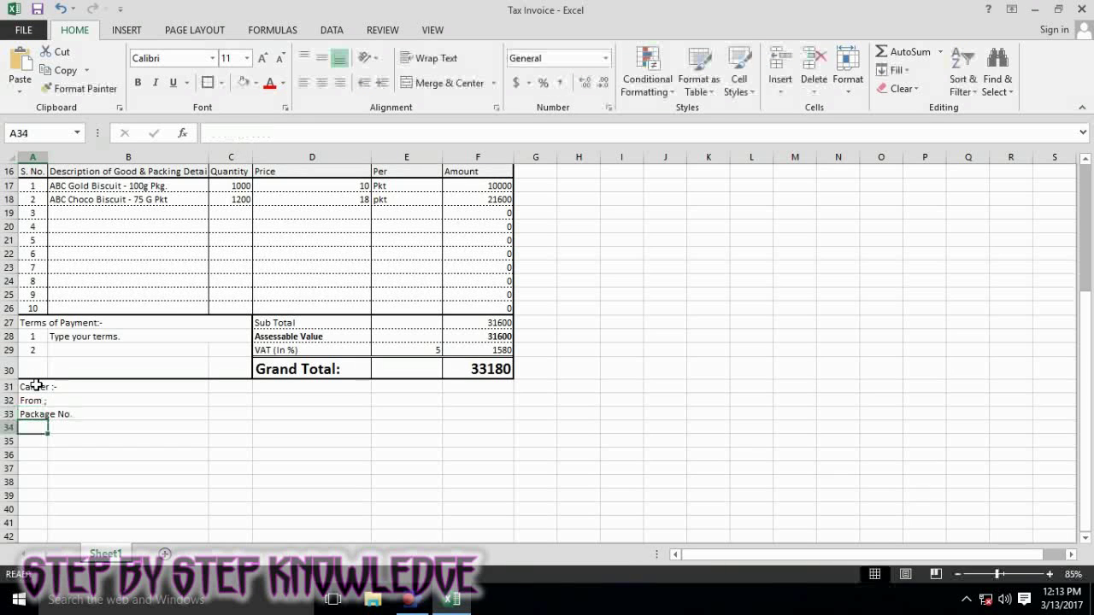
{"action": "type", "text": "GR NO."}
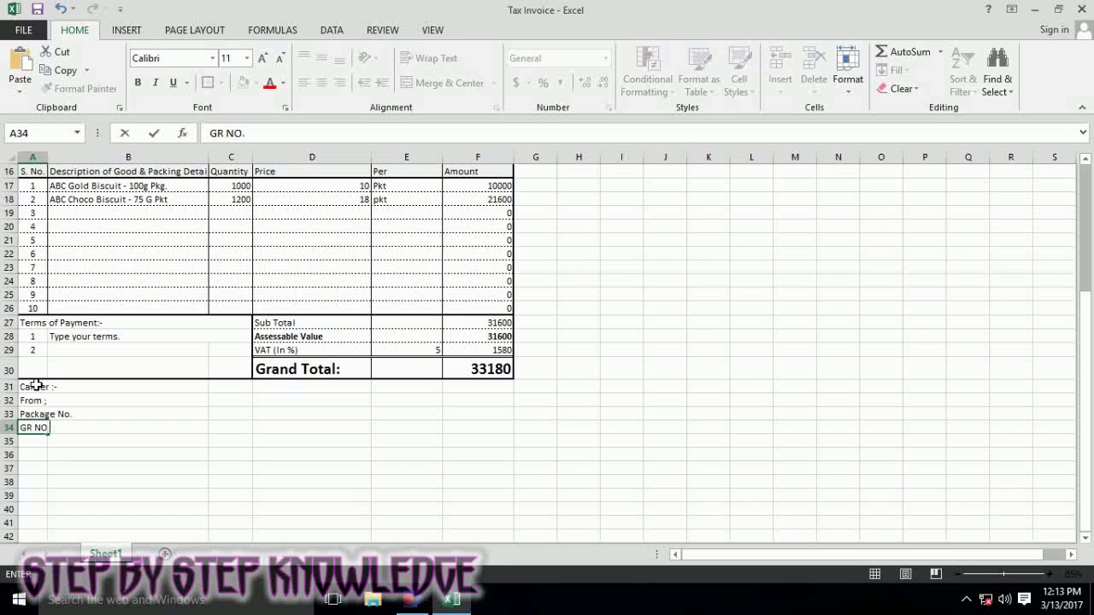
{"action": "key", "text": "Return"}
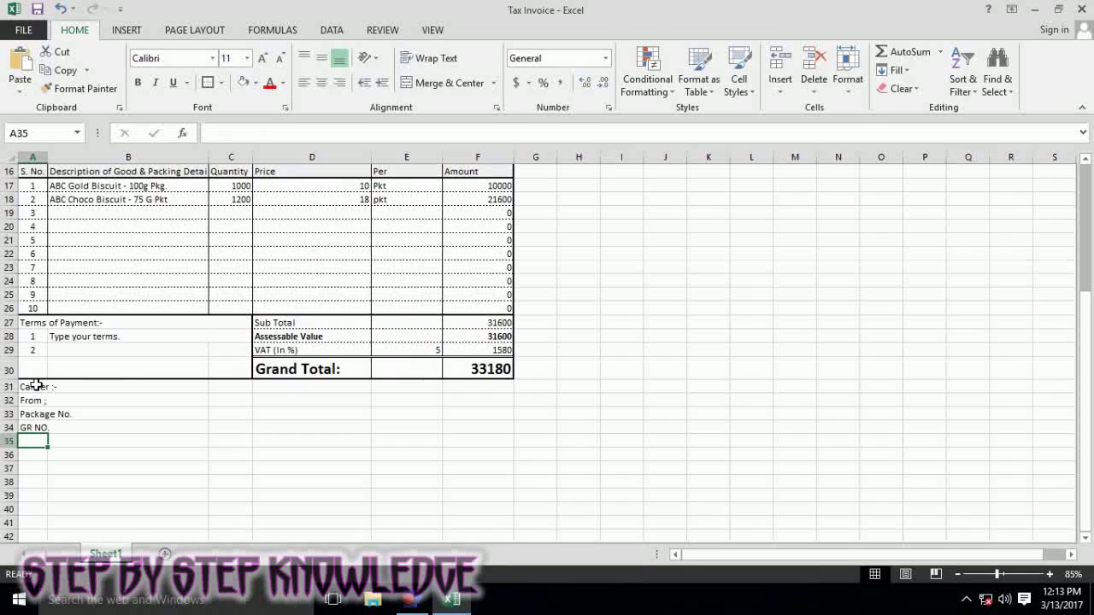
{"action": "type", "text": "Weigh"}
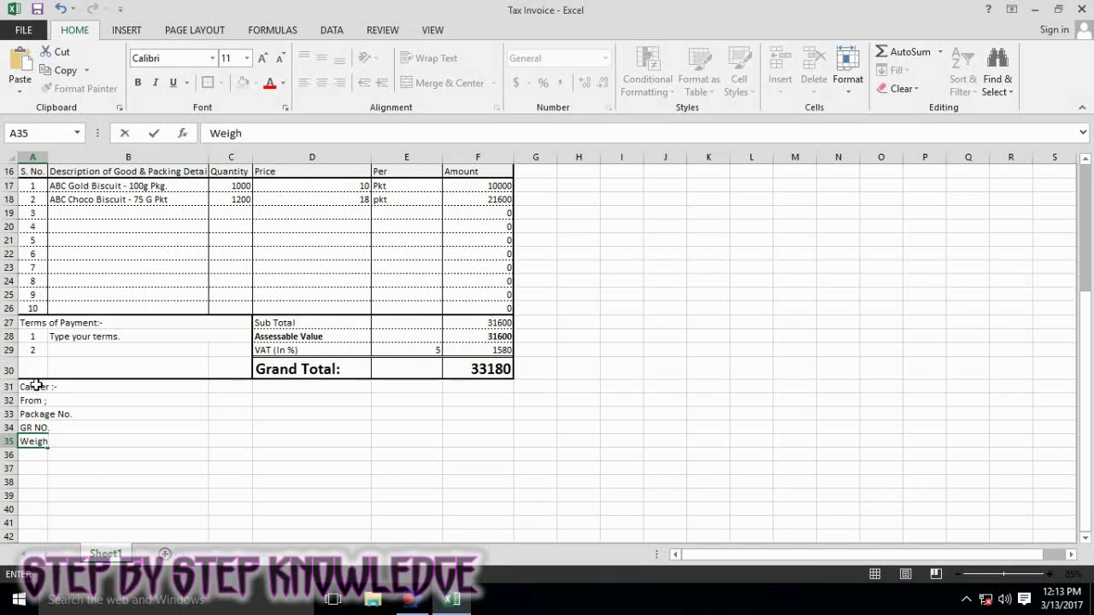
{"action": "key", "text": "Return"}
{"action": "key", "text": "Up"}
{"action": "key", "text": "Up"}
{"action": "key", "text": "F2"}
{"action": "key", "text": "BackSpace"}
{"action": "key", "text": "BackSpace"}
{"action": "key", "text": "BackSpace"}
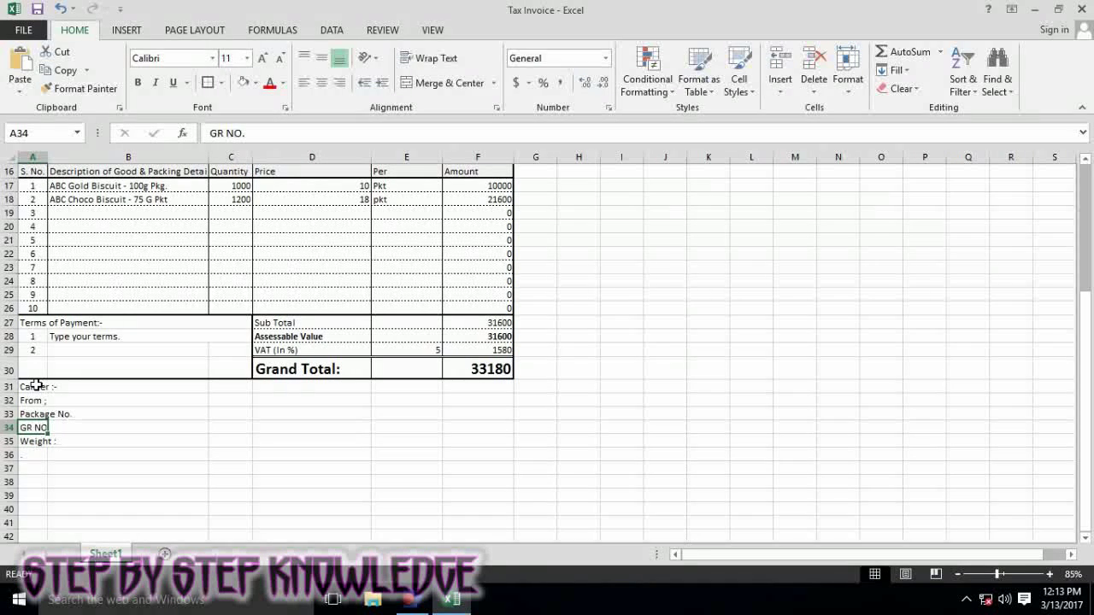
- Box A31:C35 with an outside border and widen column A slightly
{"action": "left_click", "coordinate": [36, 387]}
{"action": "key", "text": "shift+Down"}
{"action": "key", "text": "shift+Down"}
{"action": "key", "text": "shift+Down"}
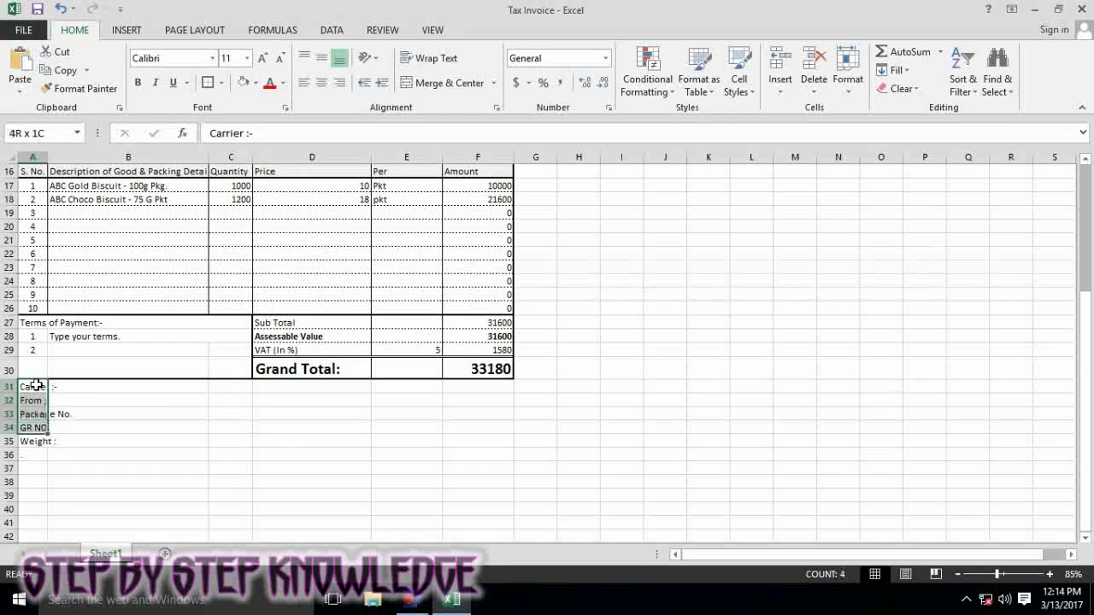
{"action": "key", "text": "shift+Right"}
{"action": "key", "text": "shift+Right"}
{"action": "left_click", "coordinate": [208, 82]}
{"action": "left_click", "coordinate": [167, 389]}
{"action": "key", "text": "Down"}
{"action": "key", "text": "Down"}
{"action": "key", "text": "Down"}
{"action": "left_click_drag", "start_coordinate": [47, 159], "coordinate": [53, 159]}
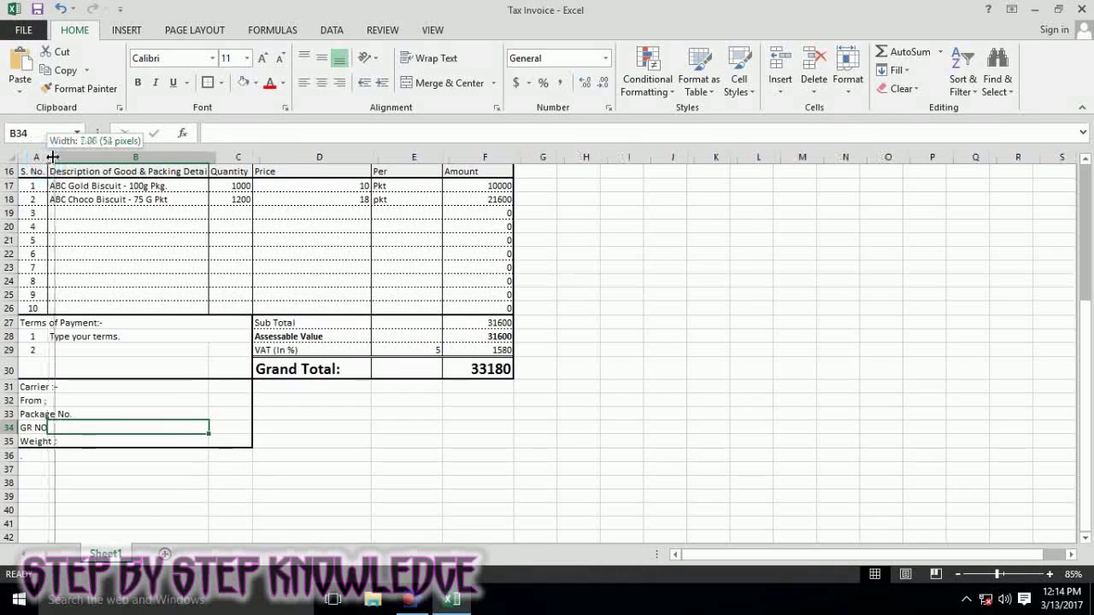
{"action": "left_click", "coordinate": [330, 450]}
{"action": "left_click", "coordinate": [379, 453]}
- Merge D31:F35 and begin typing 'for ABC Biscuit Pvt. Ltd.' in it
{"action": "left_click_drag", "start_coordinate": [288, 390], "coordinate": [481, 442]}
{"action": "left_click", "coordinate": [449, 83]}
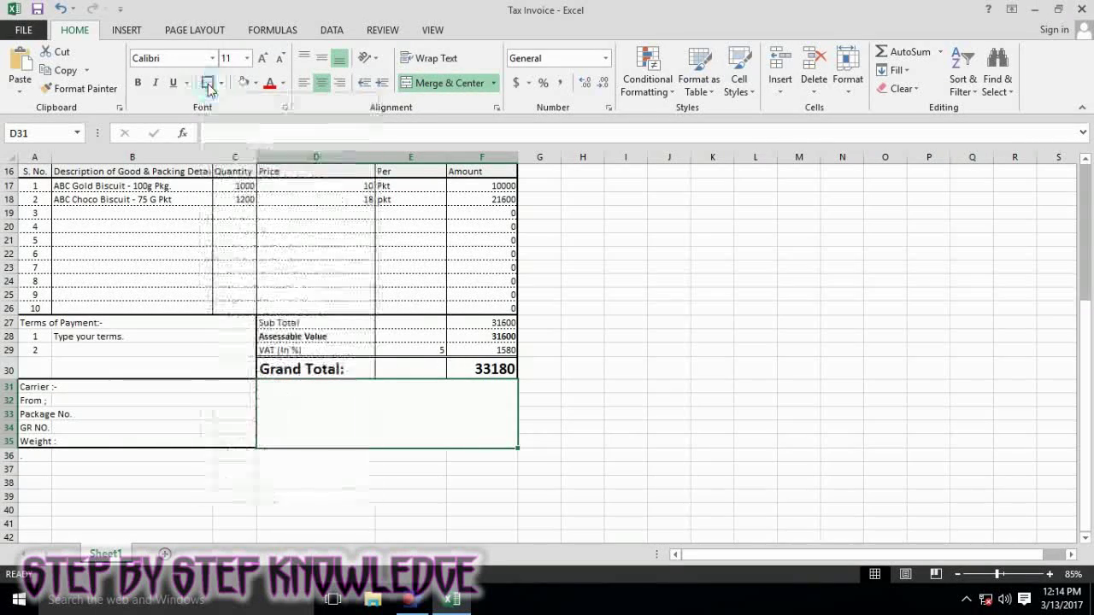
{"action": "type", "text": "for"}
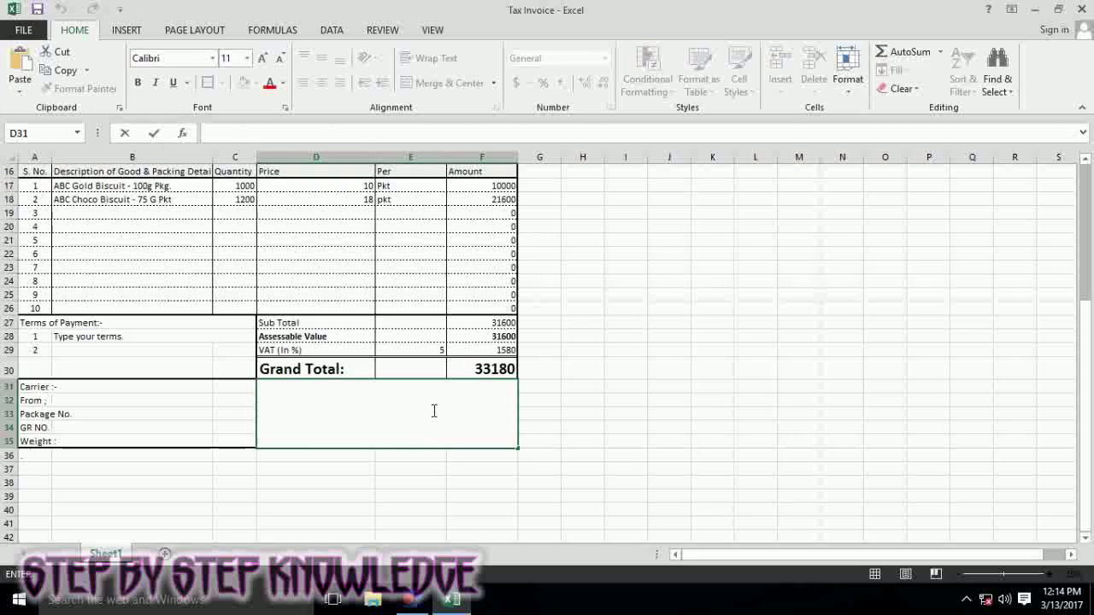
{"action": "scroll", "coordinate": [434, 411], "scroll_direction": "up", "scroll_amount": 5}
{"action": "scroll", "coordinate": [508, 427], "scroll_direction": "down", "scroll_amount": 8}
{"action": "type", "text": "ABC Biscuit Pvt. Lt"}
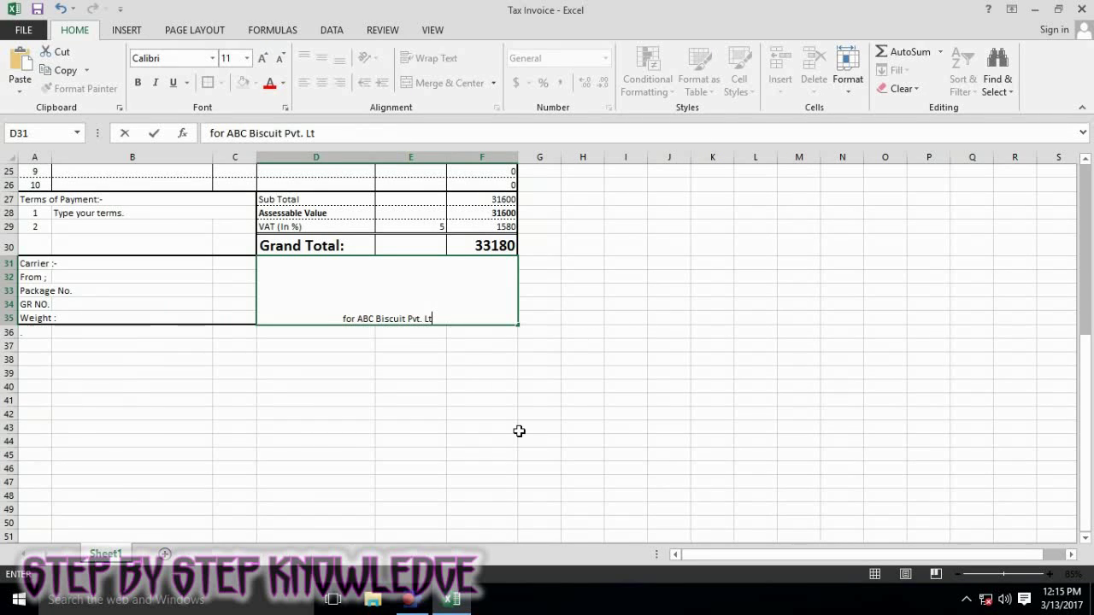
- Commit 'for ABC Biscuit Pvt. Ltd.' and top-align it in the merged block
{"action": "key", "text": "Return"}
{"action": "key", "text": "Up"}
{"action": "key", "text": "F2"}
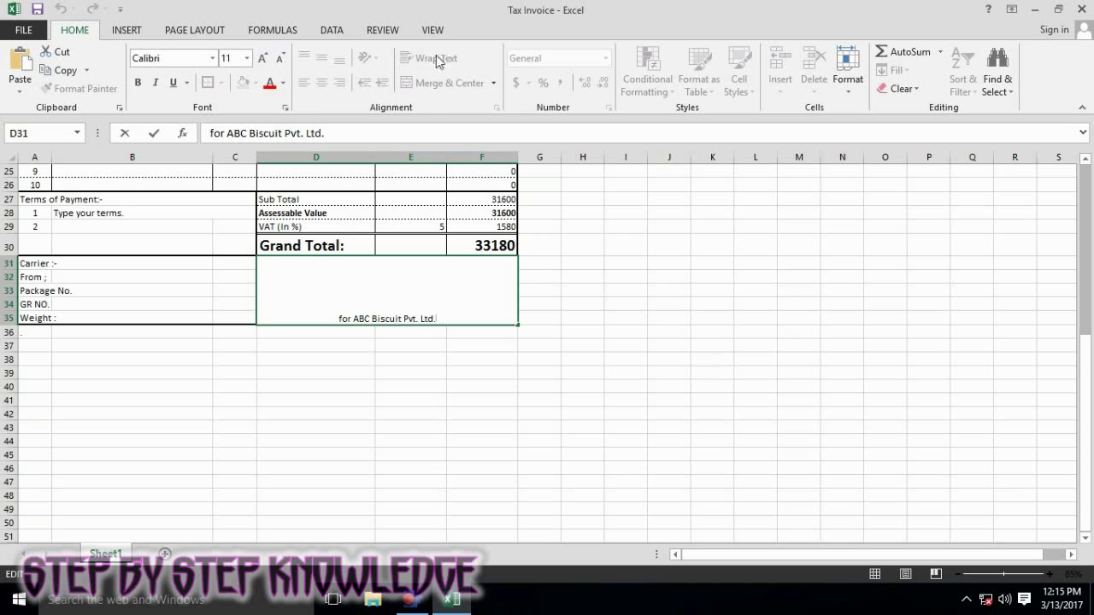
{"action": "key", "text": "Escape"}
{"action": "left_click", "coordinate": [314, 60]}
{"action": "left_click", "coordinate": [672, 298]}
{"action": "double_click", "coordinate": [454, 267]}
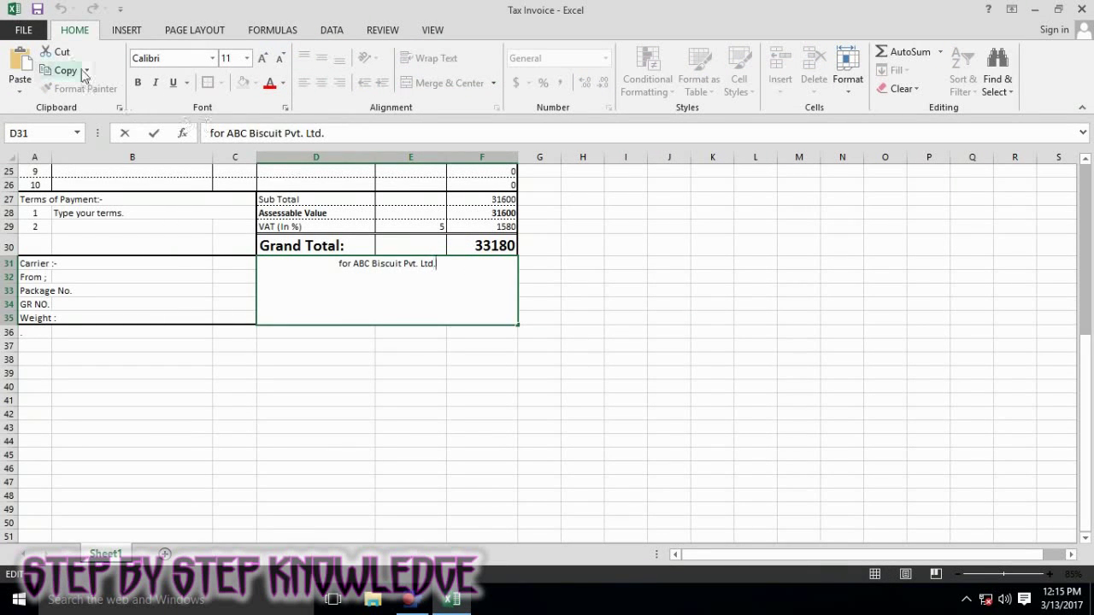
{"action": "left_click", "coordinate": [630, 288]}
- Turn on Wrap Text for the sign-off block and type a line-break reminder note in H32
{"action": "left_click", "coordinate": [476, 289]}
{"action": "left_click", "coordinate": [434, 58]}
{"action": "double_click", "coordinate": [474, 270]}
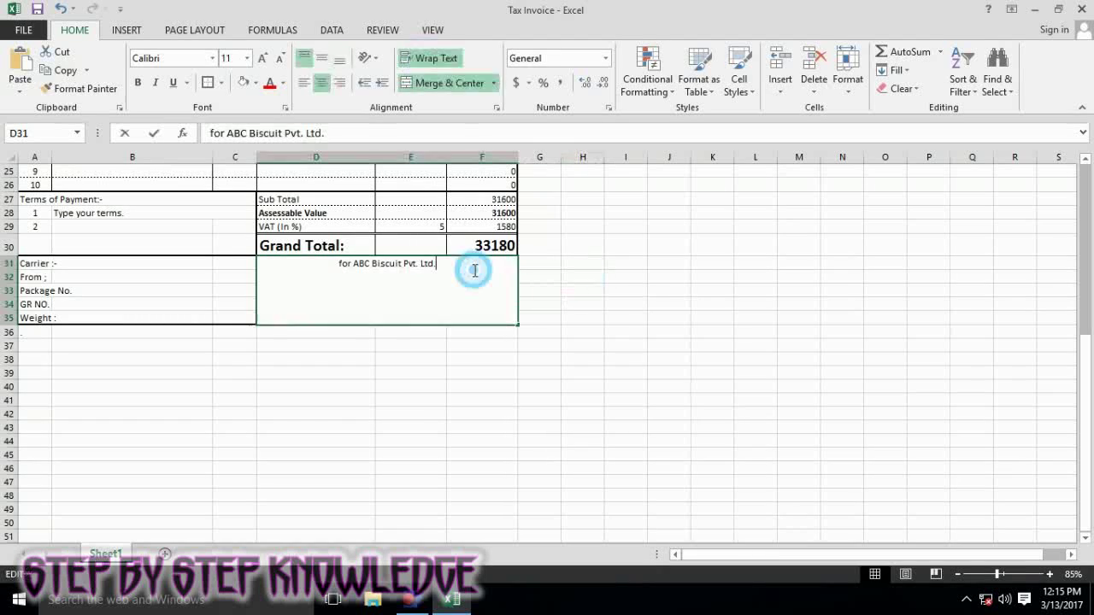
{"action": "key", "text": "Return"}
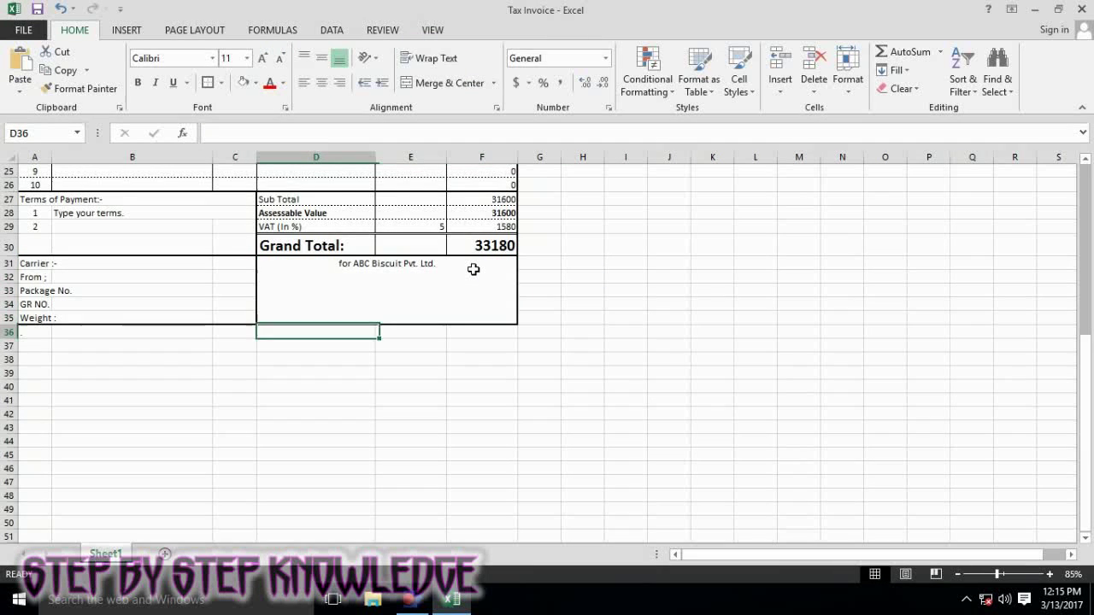
{"action": "left_click", "coordinate": [474, 269]}
{"action": "double_click", "coordinate": [474, 269]}
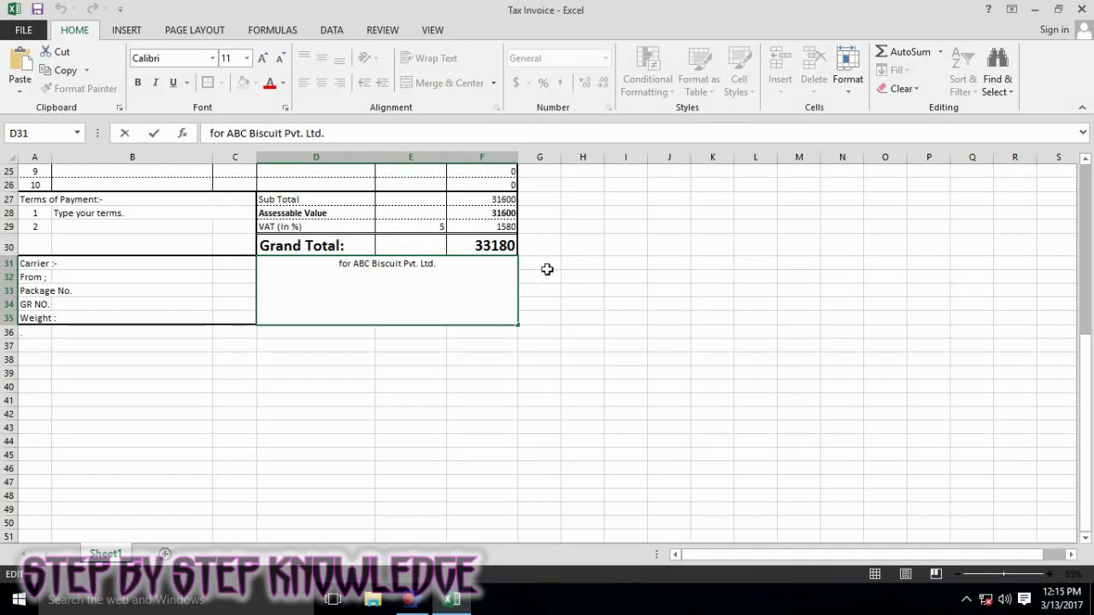
{"action": "left_click", "coordinate": [601, 279]}
{"action": "type", "text": "Press Alt + Enter"}
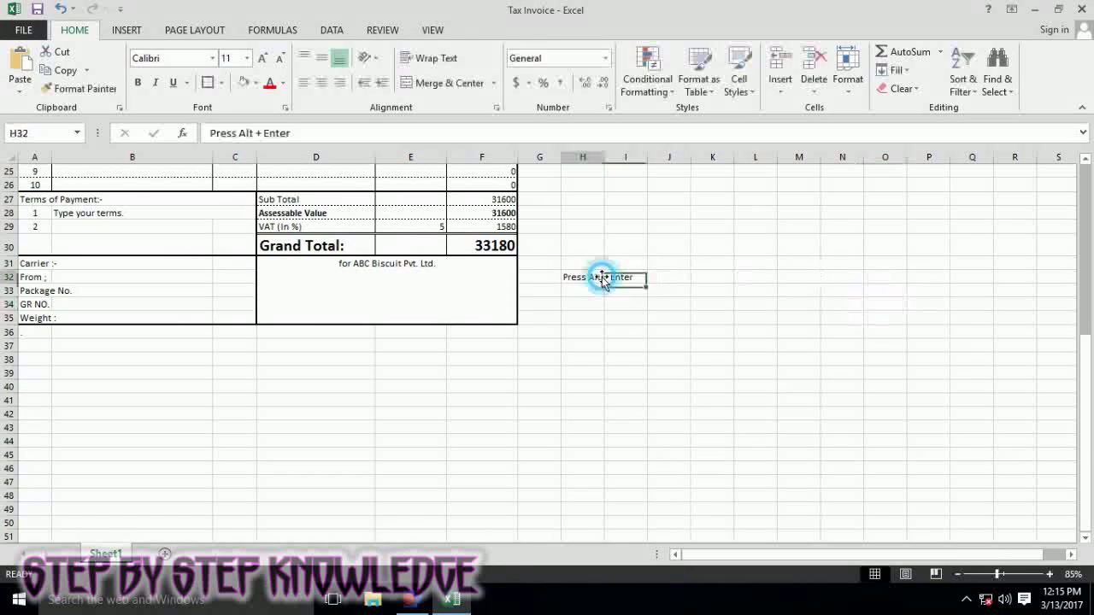
{"action": "double_click", "coordinate": [440, 269]}
{"action": "type", "text": "Authorised Signatory"}
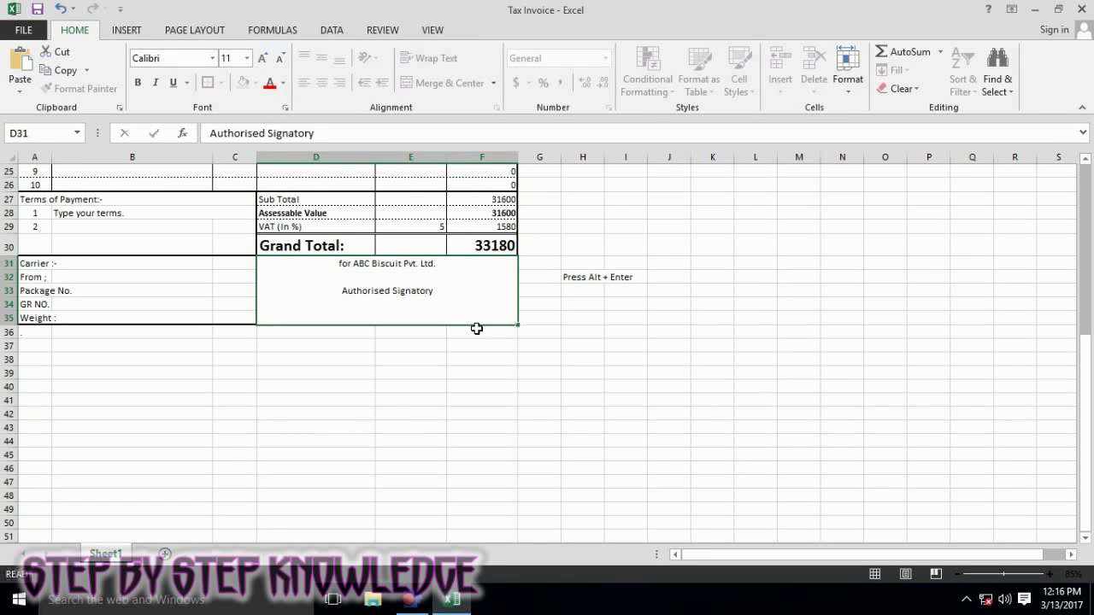
- Enlarge the signatory text and remove the empty line below 'Authorised Signatory'
{"action": "left_click", "coordinate": [387, 291]}
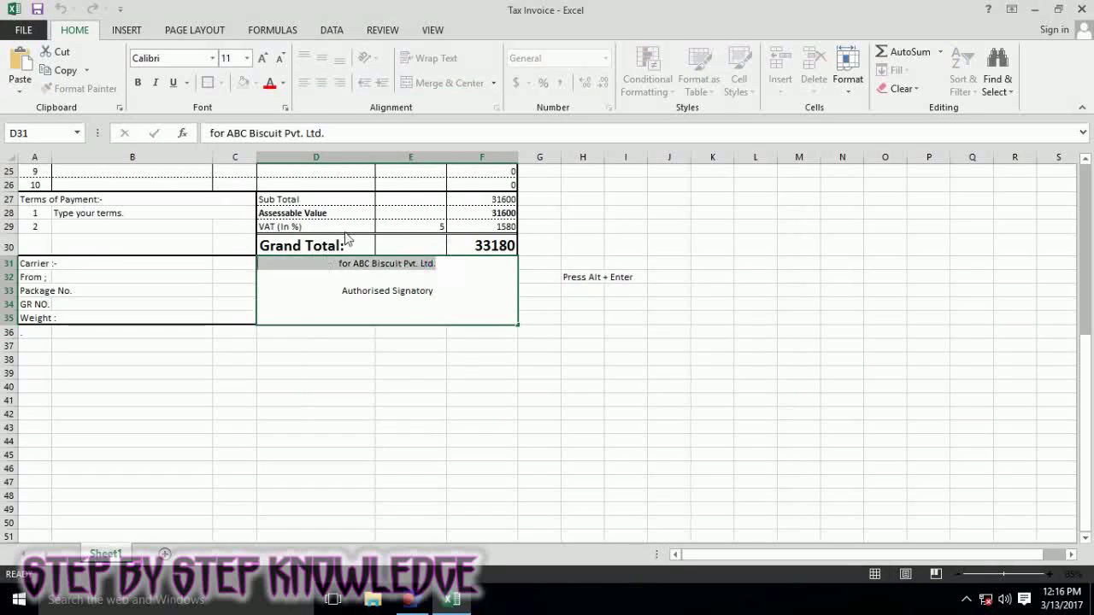
{"action": "left_click", "coordinate": [262, 59]}
{"action": "left_click", "coordinate": [263, 58]}
{"action": "left_click", "coordinate": [263, 59]}
{"action": "left_click", "coordinate": [262, 58]}
{"action": "double_click", "coordinate": [482, 268]}
{"action": "left_click_drag", "start_coordinate": [481, 267], "coordinate": [309, 267]}
{"action": "mouse_move", "coordinate": [316, 309]}
{"action": "left_mouse_down"}
{"action": "mouse_move", "coordinate": [458, 309]}
{"action": "mouse_move", "coordinate": [286, 261]}
{"action": "left_mouse_up"}
{"action": "left_click", "coordinate": [333, 337]}
{"action": "key", "text": "BackSpace"}
- Set 'for ABC Biscuit Pvt. Ltd.' to size 12 and shrink the 'Authorised Signatory' line
{"action": "left_click", "coordinate": [264, 58]}
{"action": "left_click", "coordinate": [265, 58]}
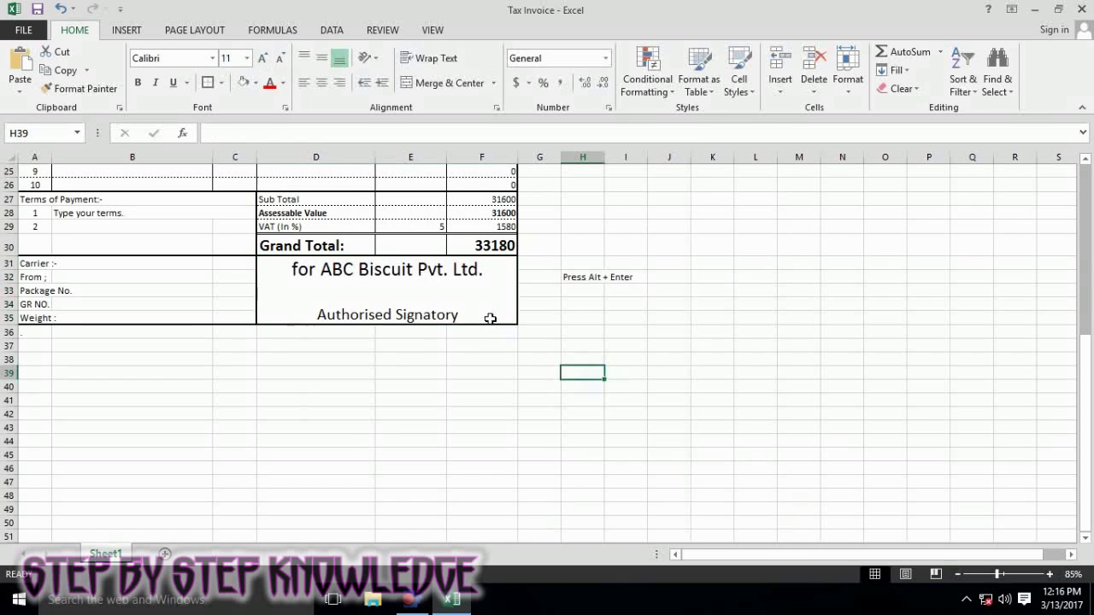
{"action": "left_click", "coordinate": [288, 58]}
{"action": "left_click", "coordinate": [288, 58]}
{"action": "left_click", "coordinate": [288, 58]}
{"action": "left_click_drag", "start_coordinate": [464, 306], "coordinate": [258, 309]}
{"action": "left_click", "coordinate": [281, 60]}
{"action": "left_click", "coordinate": [280, 60]}
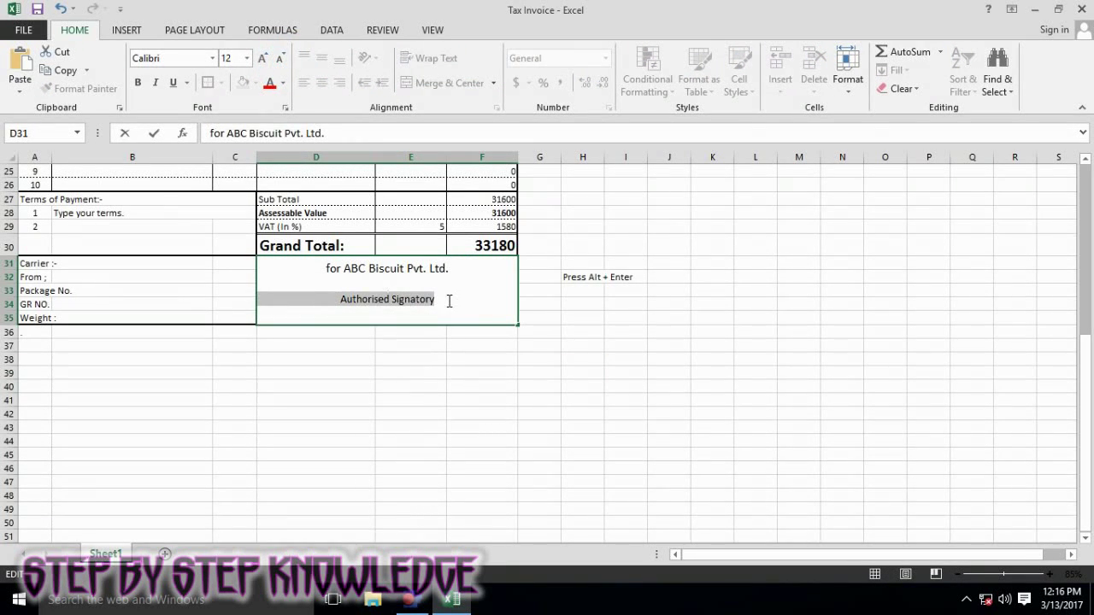
{"action": "key", "text": "BackSpace"}
{"action": "key", "text": "ctrl+z"}
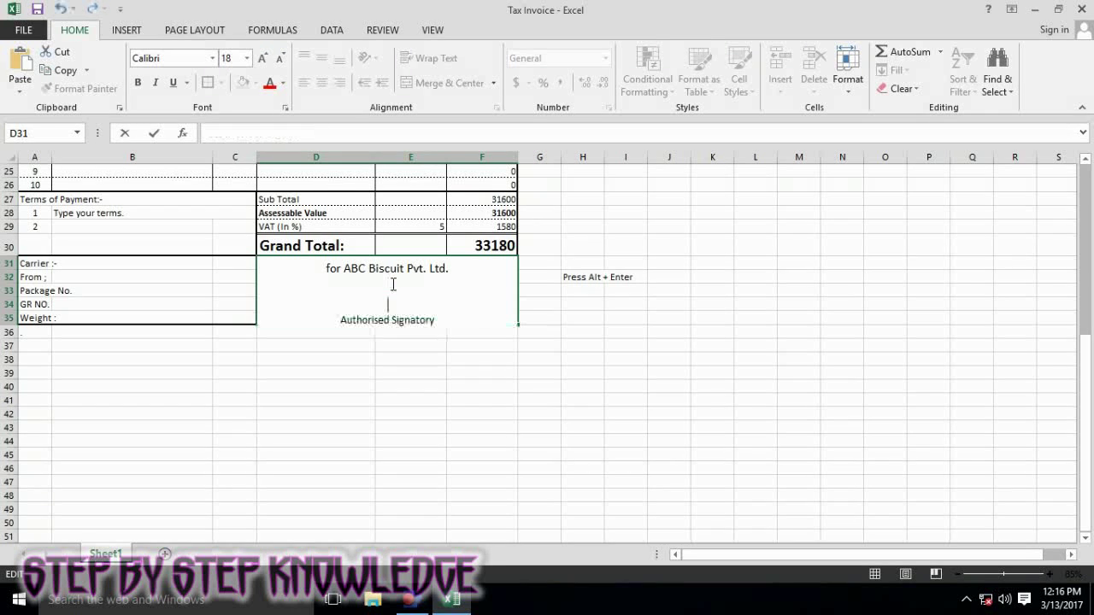
{"action": "left_click", "coordinate": [416, 427]}
{"action": "left_click", "coordinate": [385, 291]}
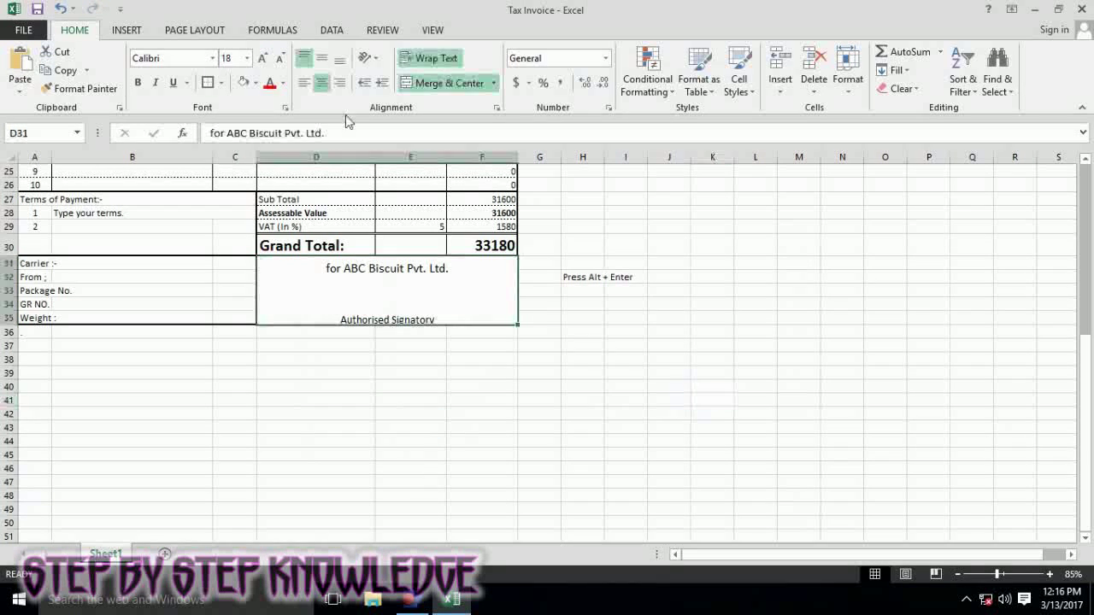
- Reduce all the signatory block text to about size 12
{"action": "double_click", "coordinate": [400, 291]}
{"action": "left_click", "coordinate": [625, 399]}
{"action": "double_click", "coordinate": [439, 302]}
{"action": "left_click_drag", "start_coordinate": [436, 326], "coordinate": [322, 267]}
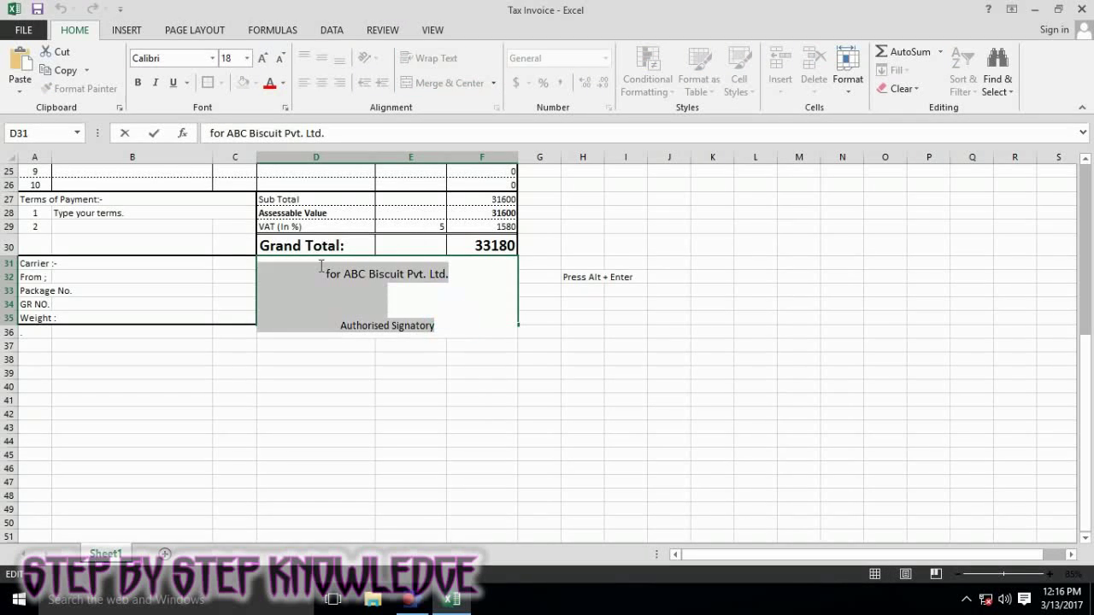
{"action": "left_click", "coordinate": [247, 58]}
{"action": "left_click", "coordinate": [227, 132]}
{"action": "left_click", "coordinate": [632, 400]}
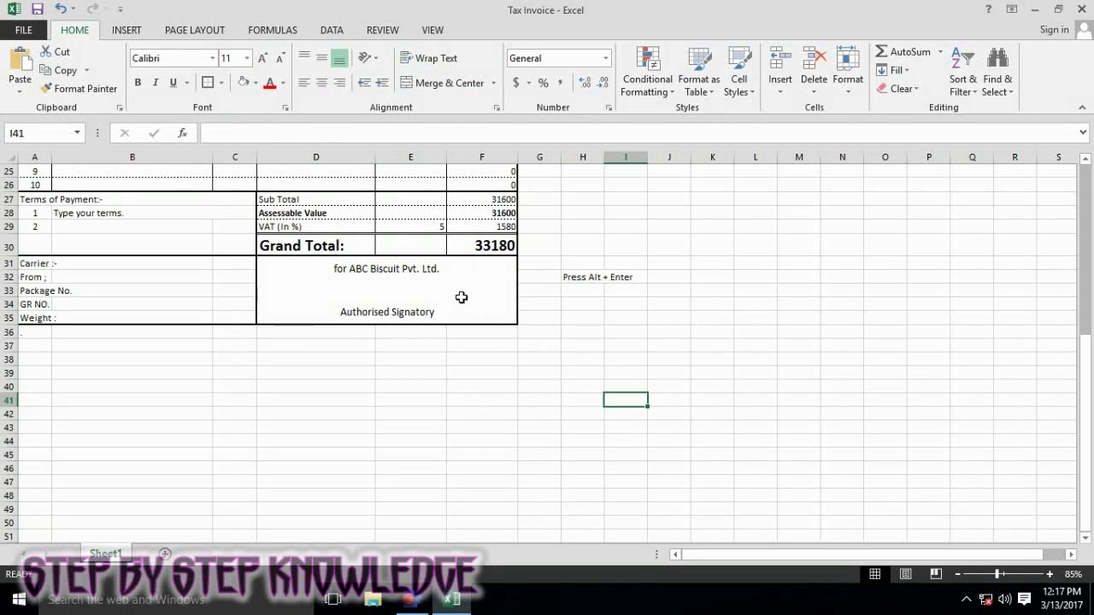
{"action": "scroll", "coordinate": [504, 428], "scroll_direction": "up", "scroll_amount": 2}
{"action": "scroll", "coordinate": [489, 432], "scroll_direction": "up", "scroll_amount": 6}
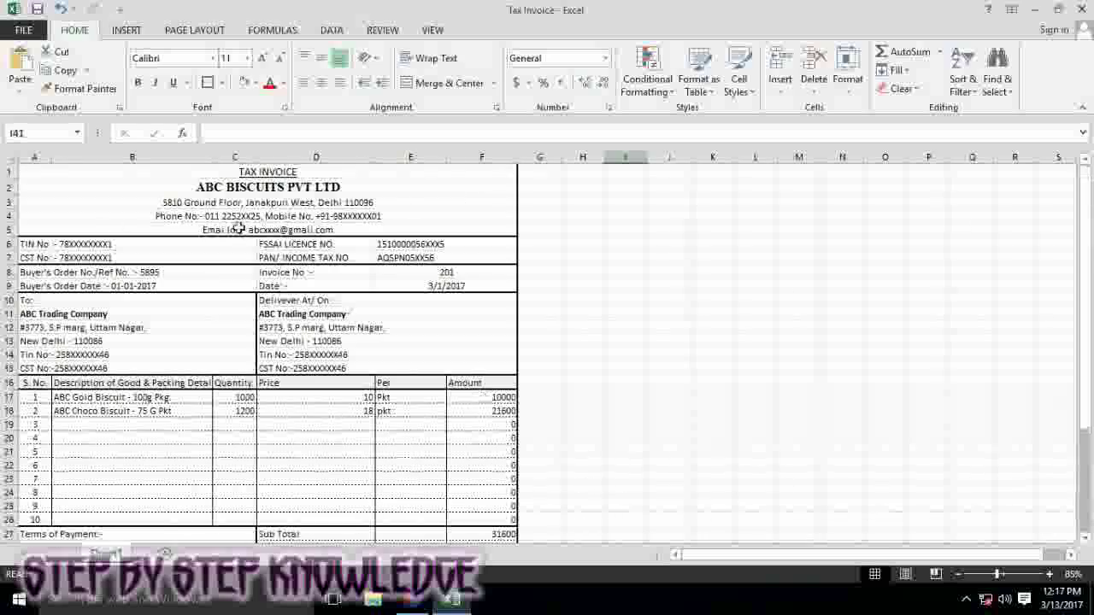
- Delete the 'Press Alt + Enter' note below the item table
{"action": "left_click", "coordinate": [1083, 107]}
{"action": "scroll", "coordinate": [832, 288], "scroll_direction": "down", "scroll_amount": 4}
{"action": "scroll", "coordinate": [833, 288], "scroll_direction": "up", "scroll_amount": 1}
{"action": "scroll", "coordinate": [713, 334], "scroll_direction": "down", "scroll_amount": 1}
{"action": "left_click", "coordinate": [625, 373]}
{"action": "left_click_drag", "start_coordinate": [576, 371], "coordinate": [648, 395]}
{"action": "key", "text": "Delete"}
{"action": "left_click", "coordinate": [582, 441]}
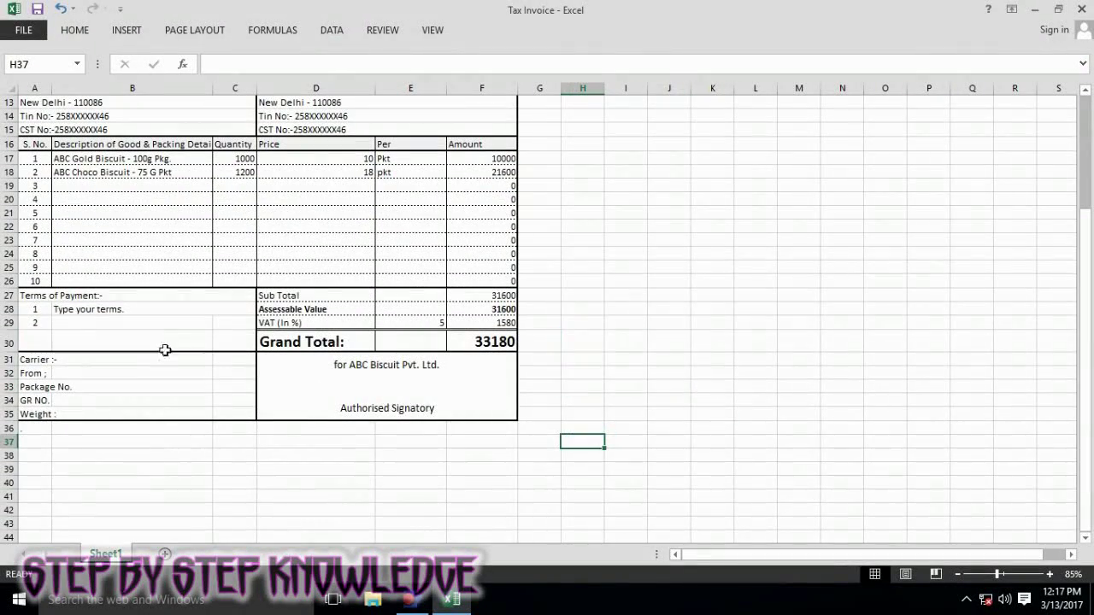
{"action": "scroll", "coordinate": [161, 355], "scroll_direction": "up", "scroll_amount": 4}
- Copy the item 2 description from B18 into B19 for item 3
{"action": "left_click", "coordinate": [133, 355]}
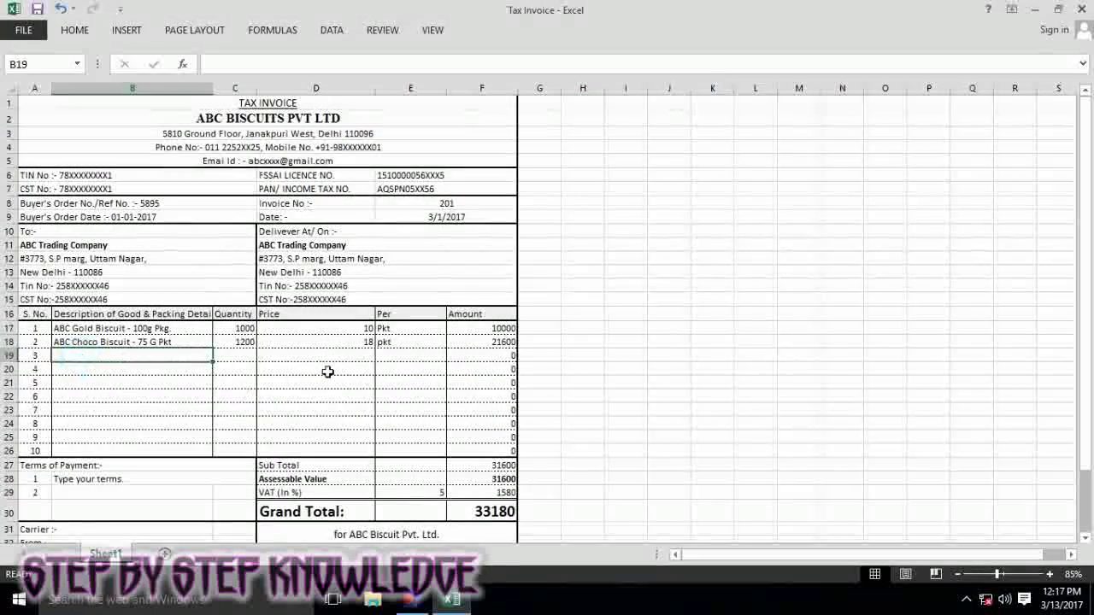
{"action": "left_click", "coordinate": [174, 344]}
{"action": "right_click", "coordinate": [174, 343]}
{"action": "left_click", "coordinate": [224, 51]}
{"action": "left_click", "coordinate": [77, 355]}
{"action": "right_click", "coordinate": [77, 355]}
{"action": "left_click", "coordinate": [117, 105]}
- Enter item 3's quantity 2500 and price 18 per pkt, then change a quantity to 1200
{"action": "key", "text": "Right"}
{"action": "key", "text": "Right"}
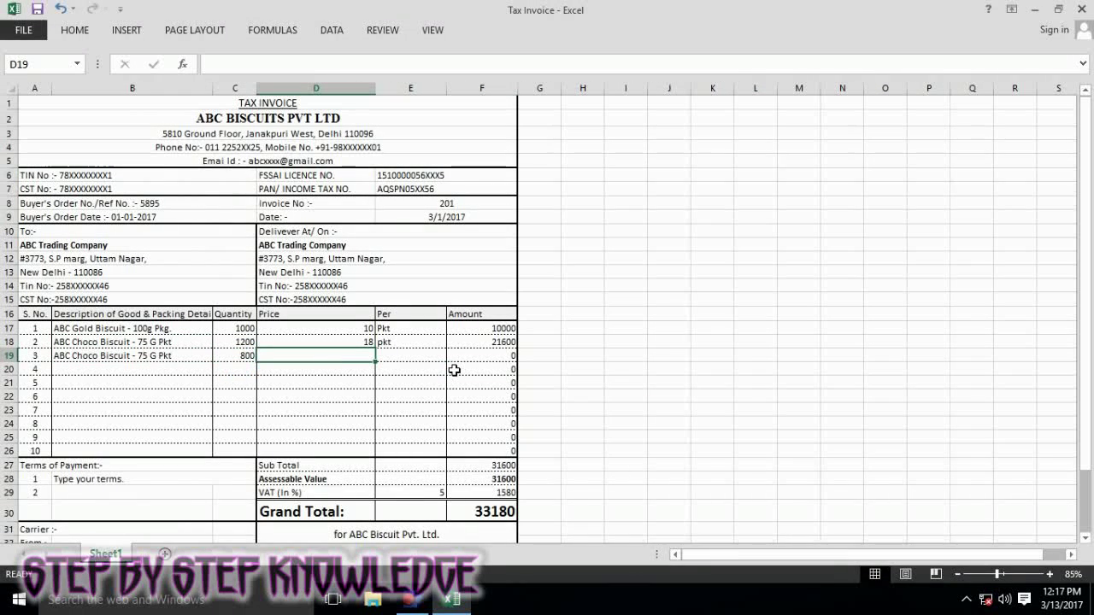
{"action": "key", "text": "Right"}
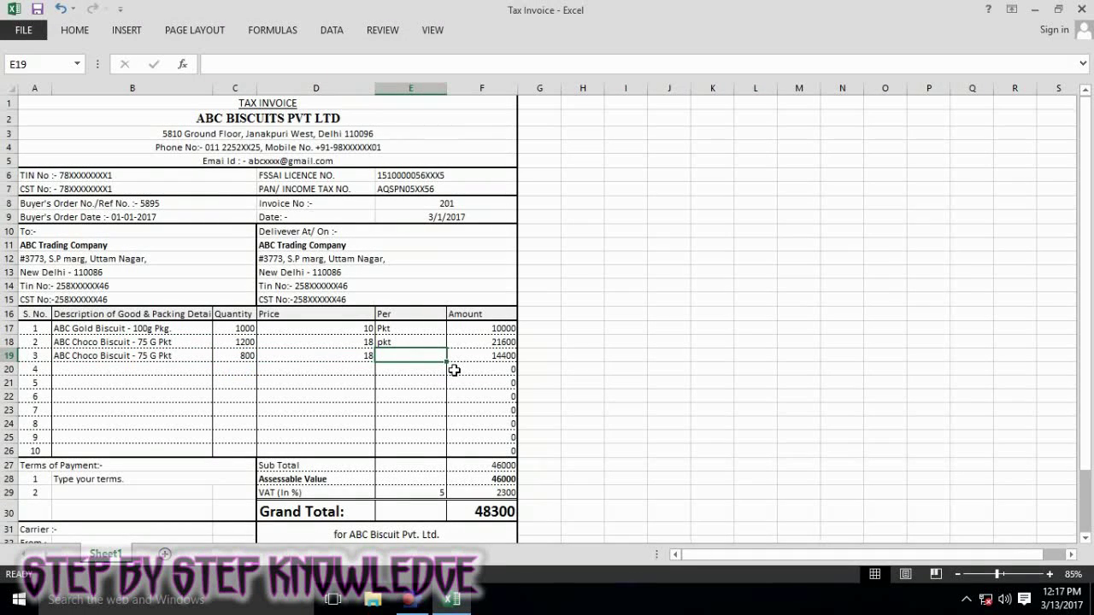
{"action": "key", "text": "Down"}
{"action": "key", "text": "Down"}
{"action": "scroll", "coordinate": [453, 370], "scroll_direction": "down", "scroll_amount": 2}
{"action": "key", "text": "Right"}
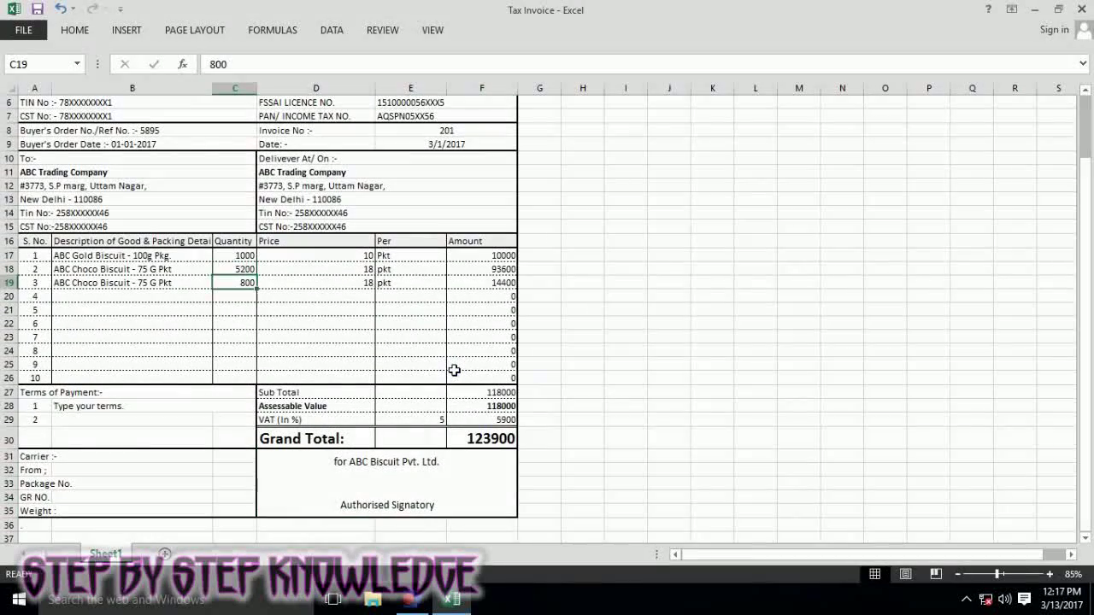
{"action": "type", "text": "1200"}
{"action": "key", "text": "Return"}
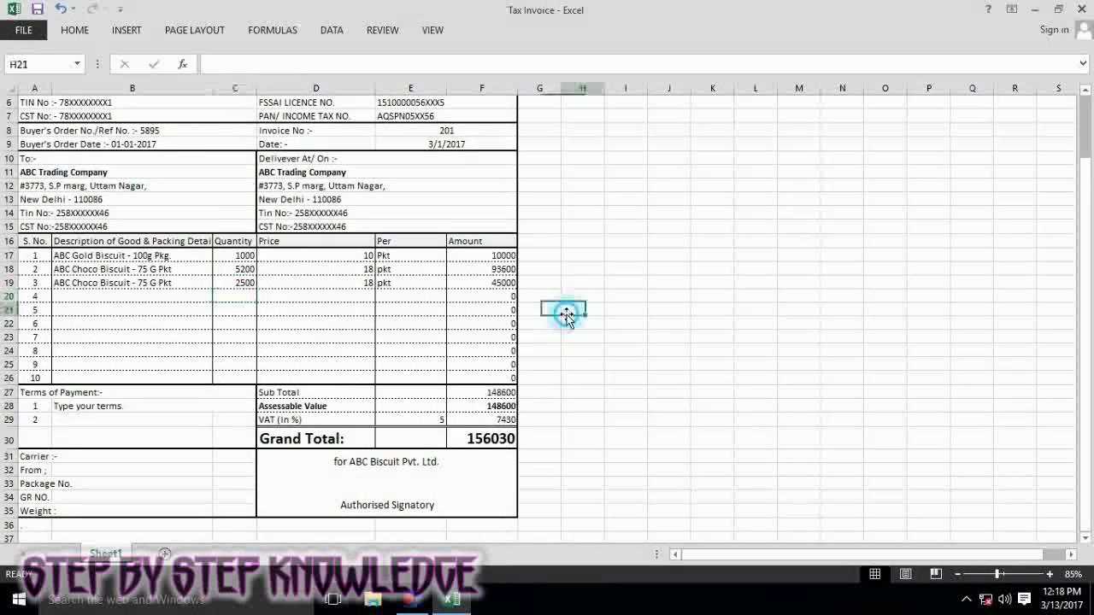
- Narrow the left, right and top print margins in the print preview
{"action": "left_click", "coordinate": [23, 30]}
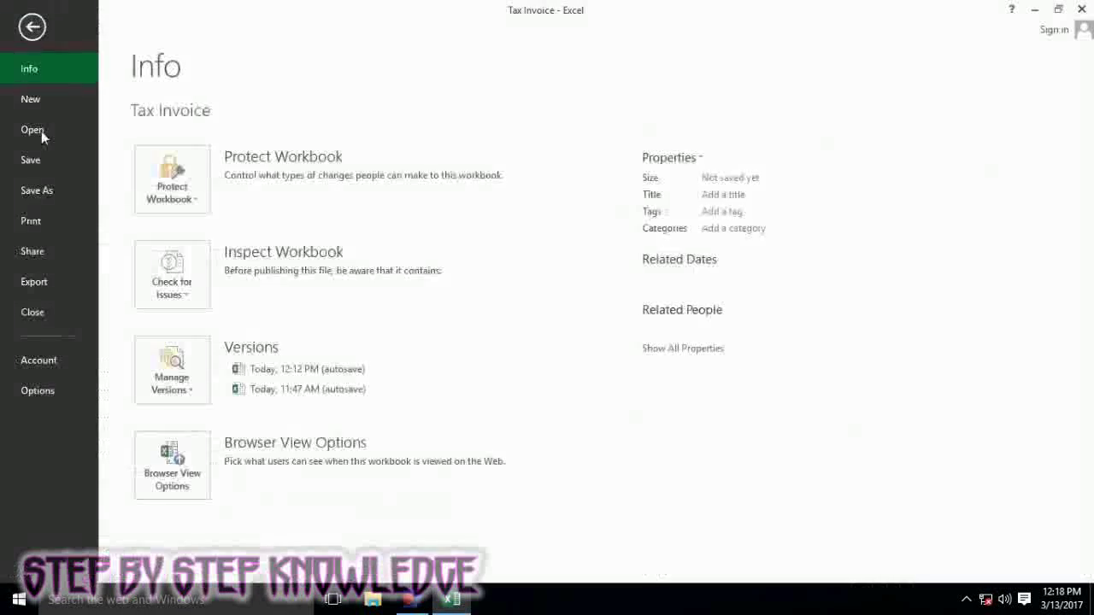
{"action": "left_click", "coordinate": [61, 221]}
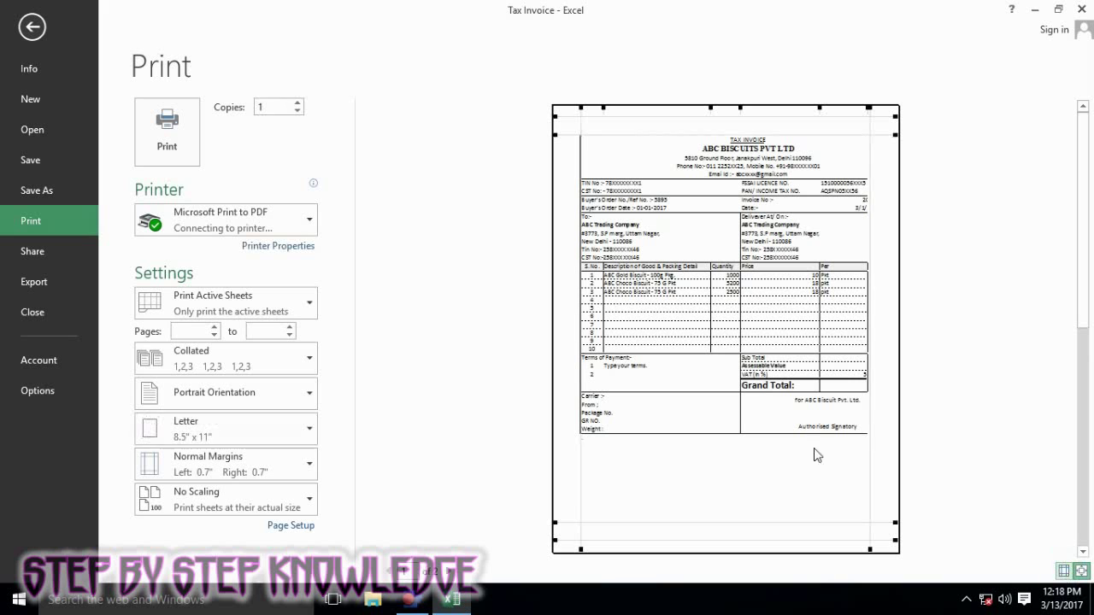
{"action": "left_click_drag", "start_coordinate": [872, 293], "coordinate": [889, 293]}
{"action": "left_click_drag", "start_coordinate": [582, 333], "coordinate": [568, 325]}
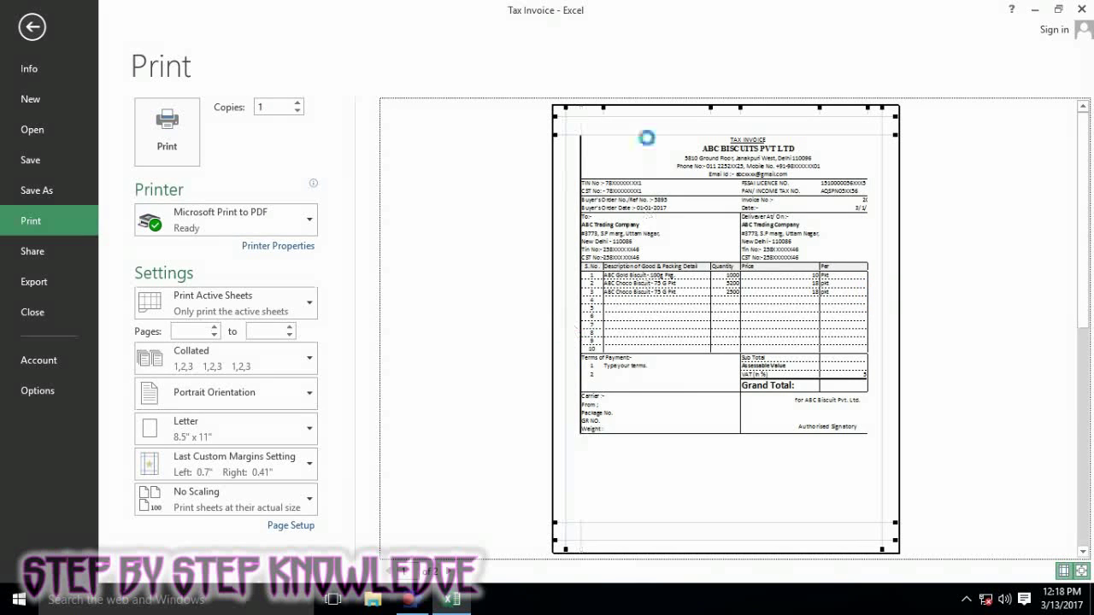
{"action": "left_click_drag", "start_coordinate": [647, 122], "coordinate": [647, 110]}
{"action": "mouse_move", "coordinate": [826, 521]}
{"action": "left_mouse_down"}
{"action": "mouse_move", "coordinate": [839, 521]}
{"action": "mouse_move", "coordinate": [843, 537]}
{"action": "left_mouse_up"}
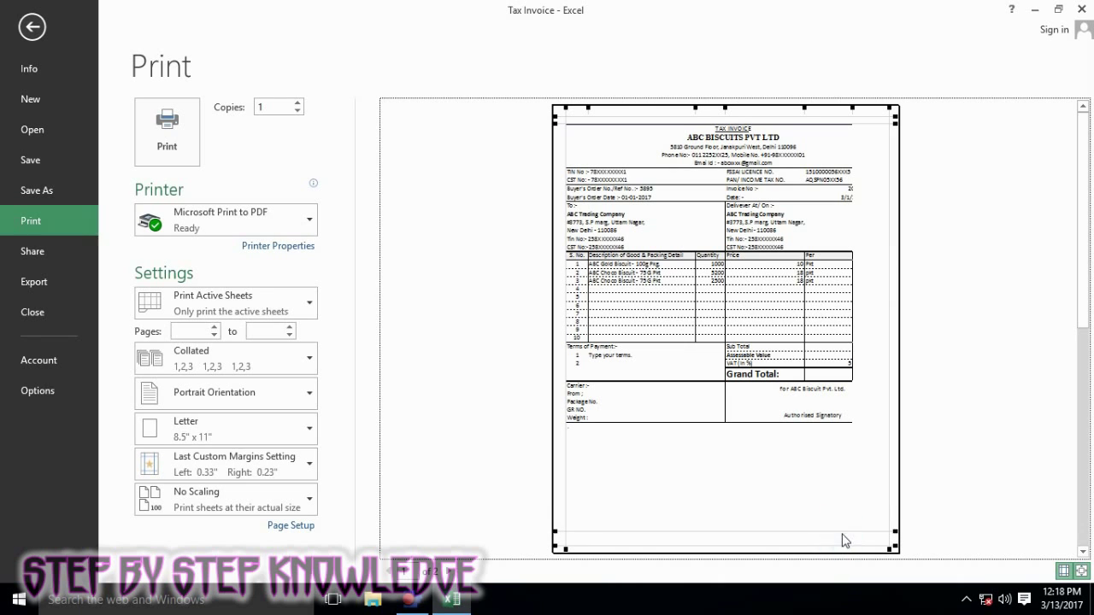
{"action": "left_click_drag", "start_coordinate": [889, 221], "coordinate": [896, 221]}
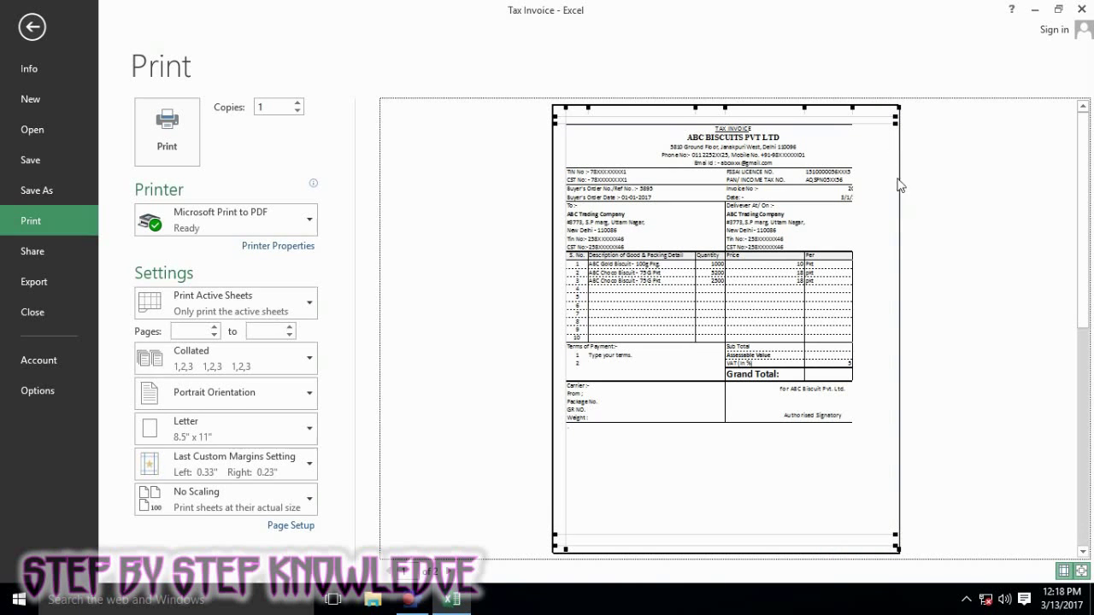
{"action": "left_click_drag", "start_coordinate": [567, 174], "coordinate": [561, 161]}
- Fit the invoice to 1 page wide by 1 tall in Page Setup and return to the sheet
{"action": "left_click", "coordinate": [295, 525]}
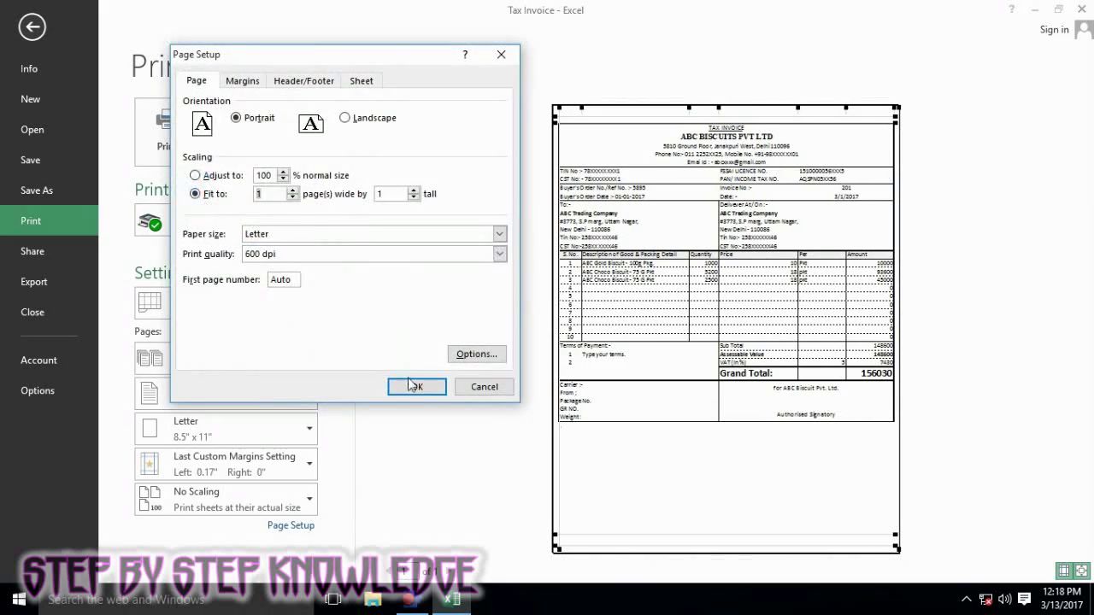
{"action": "left_click", "coordinate": [409, 385]}
{"action": "key", "text": "Escape"}
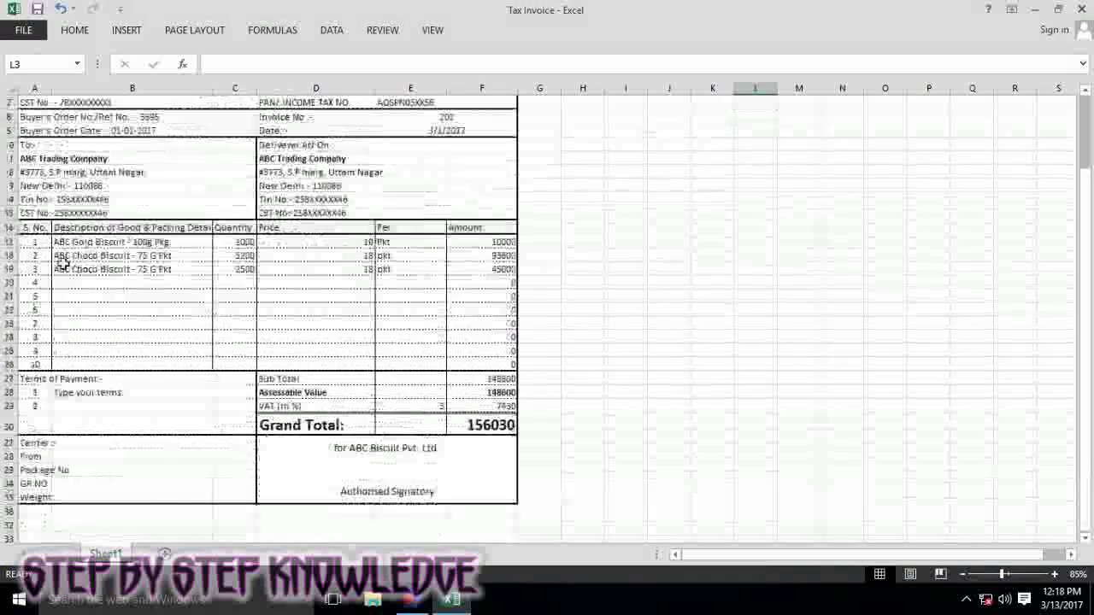
- Set a new row height for item rows 17 to 26
{"action": "left_click_drag", "start_coordinate": [10, 242], "coordinate": [12, 364]}
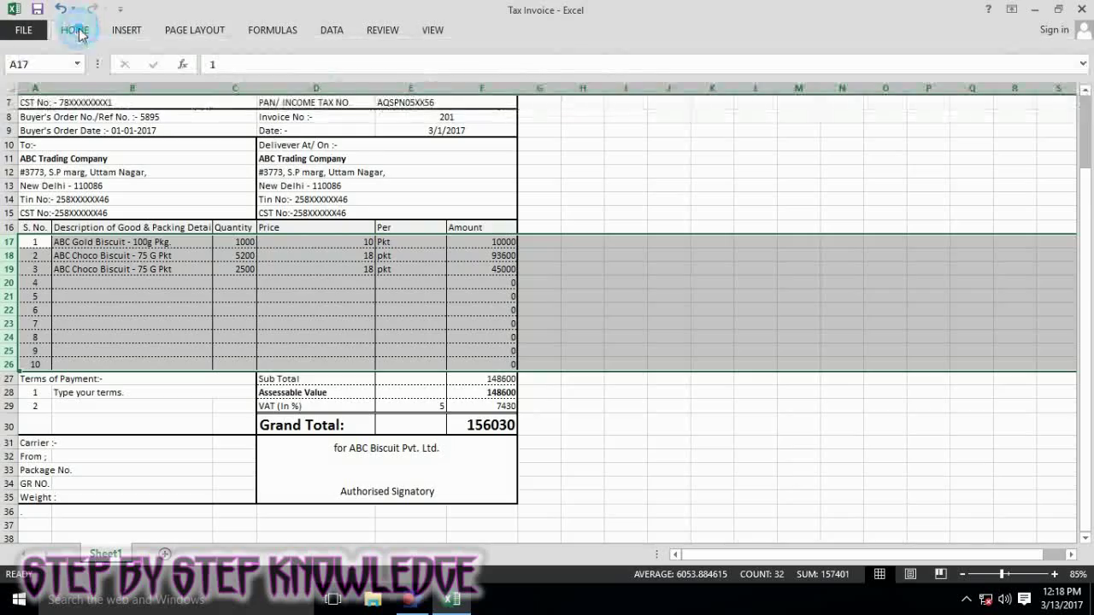
{"action": "left_click", "coordinate": [75, 30]}
{"action": "left_click", "coordinate": [848, 79]}
{"action": "left_click", "coordinate": [1001, 128]}
{"action": "key", "text": "Return"}
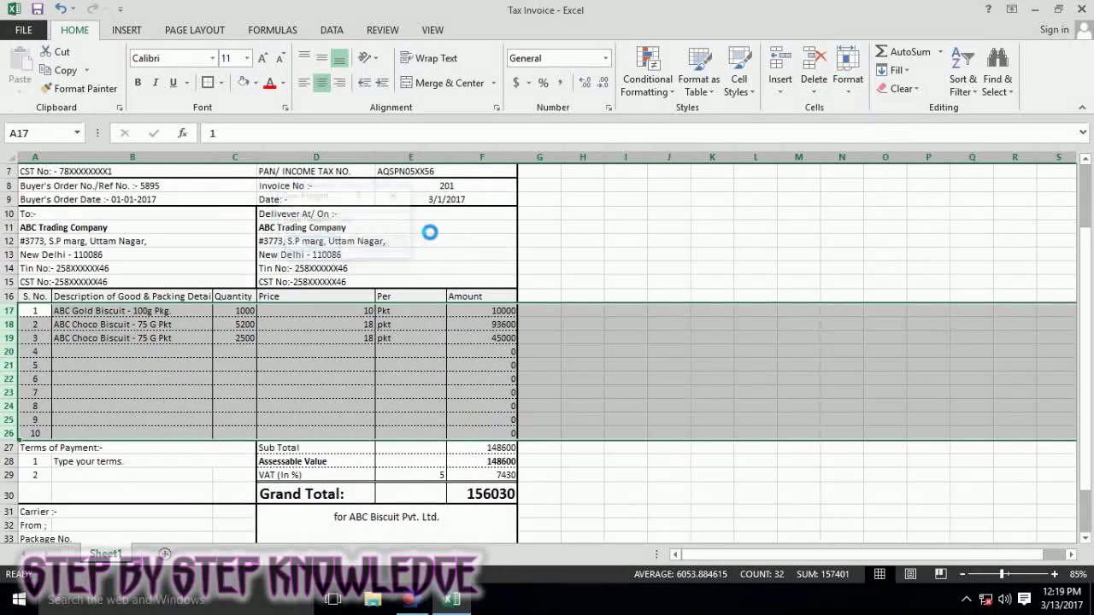
{"action": "scroll", "coordinate": [459, 337], "scroll_direction": "down", "scroll_amount": 3}
{"action": "scroll", "coordinate": [459, 337], "scroll_direction": "up", "scroll_amount": 2}
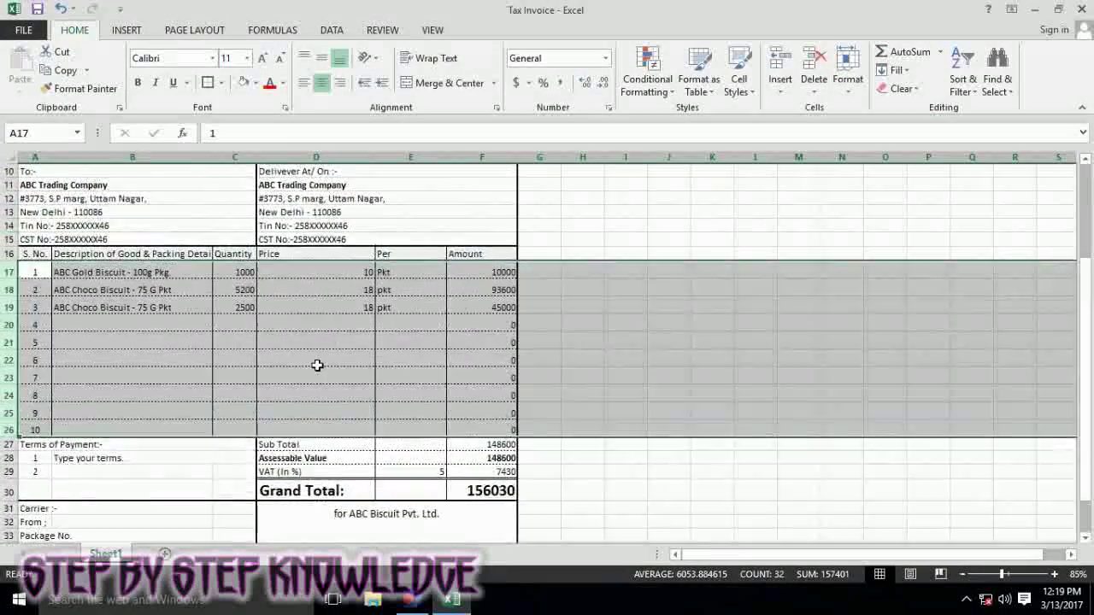
{"action": "scroll", "coordinate": [317, 365], "scroll_direction": "up", "scroll_amount": 1}
{"action": "scroll", "coordinate": [318, 365], "scroll_direction": "up", "scroll_amount": 2}
- Make header row 16 taller and enlarge and wrap the B16 description header
{"action": "left_click", "coordinate": [10, 398]}
{"action": "scroll", "coordinate": [11, 355], "scroll_direction": "down", "scroll_amount": 1}
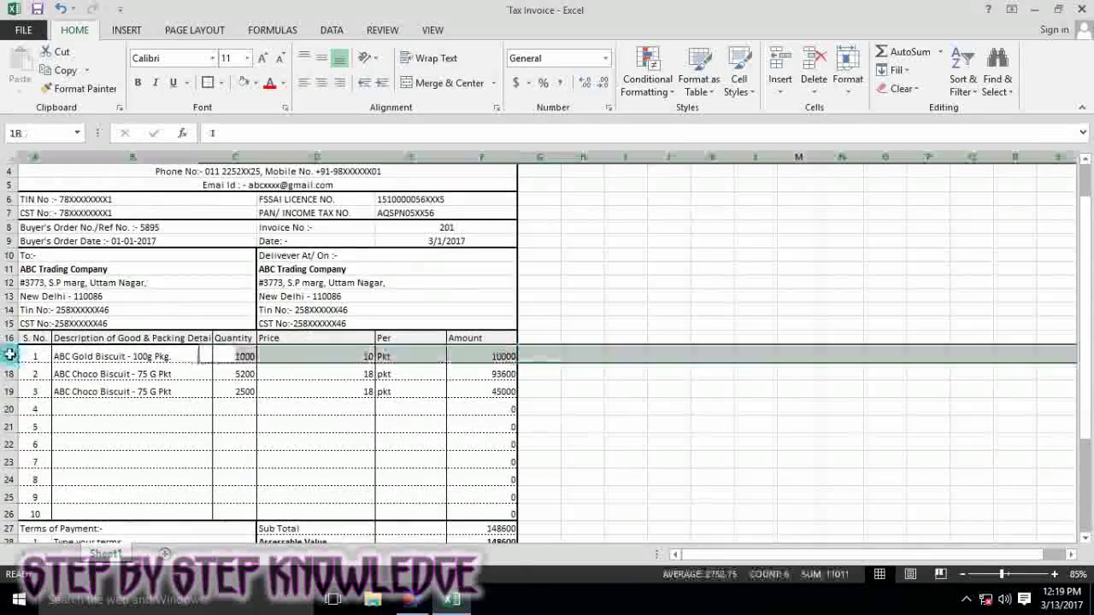
{"action": "scroll", "coordinate": [10, 354], "scroll_direction": "down", "scroll_amount": 3}
{"action": "scroll", "coordinate": [11, 324], "scroll_direction": "up", "scroll_amount": 1}
{"action": "scroll", "coordinate": [11, 294], "scroll_direction": "up", "scroll_amount": 1}
{"action": "scroll", "coordinate": [12, 269], "scroll_direction": "up", "scroll_amount": 1}
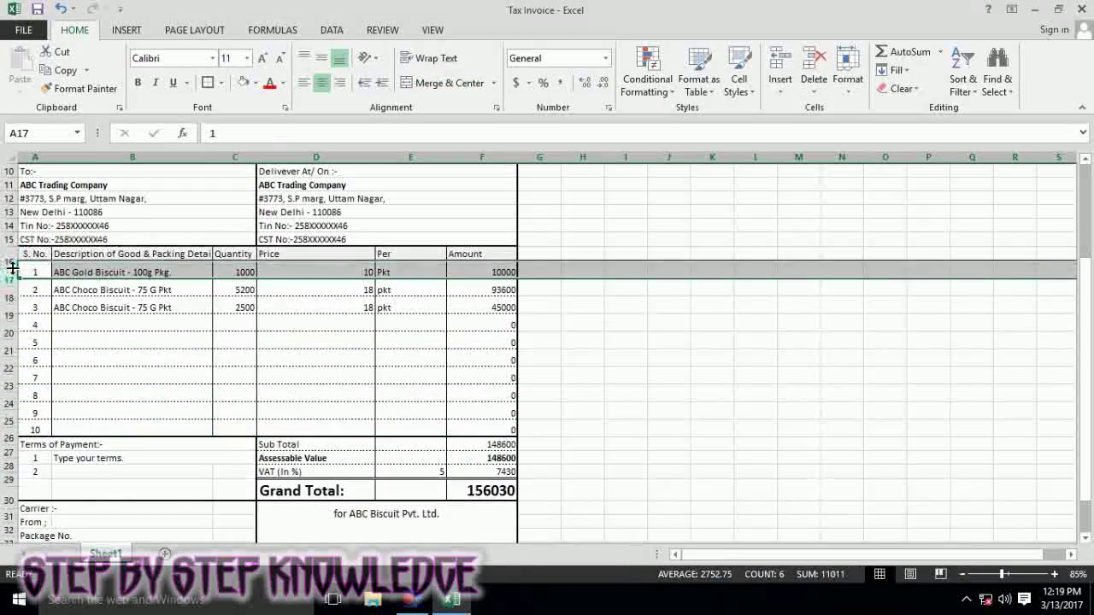
{"action": "left_click_drag", "start_coordinate": [12, 268], "coordinate": [12, 277]}
{"action": "left_click", "coordinate": [133, 261]}
{"action": "left_click", "coordinate": [265, 58]}
{"action": "left_click", "coordinate": [265, 58]}
{"action": "left_click", "coordinate": [432, 58]}
{"action": "left_click", "coordinate": [316, 260]}
{"action": "left_click_drag", "start_coordinate": [10, 275], "coordinate": [10, 284]}
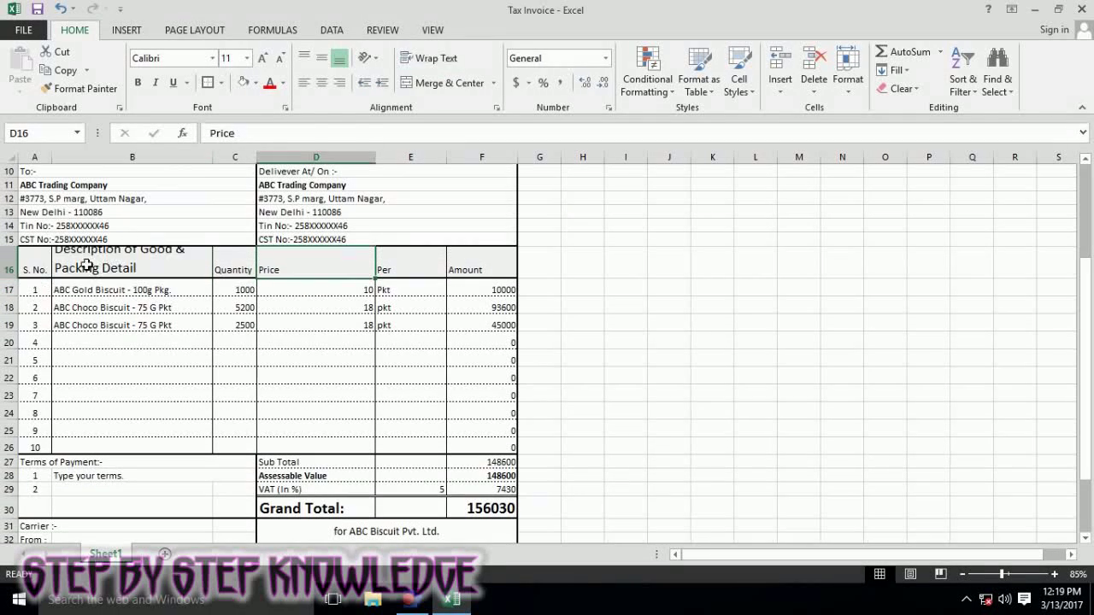
- Unwrap the B16 description header and centre it horizontally
{"action": "left_click", "coordinate": [87, 266]}
{"action": "left_click", "coordinate": [77, 226]}
{"action": "left_click", "coordinate": [112, 267]}
{"action": "left_click", "coordinate": [460, 60]}
{"action": "left_click", "coordinate": [590, 261]}
{"action": "left_click", "coordinate": [180, 267]}
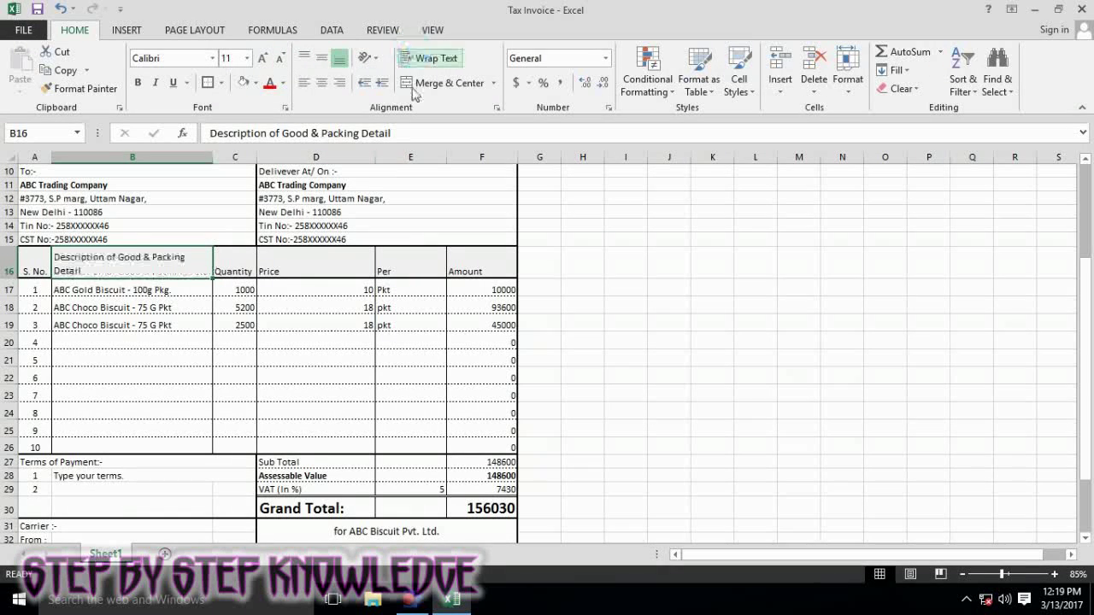
{"action": "left_click", "coordinate": [321, 82]}
- Centre the row 16 header texts vertically
{"action": "left_click", "coordinate": [610, 273]}
{"action": "left_click", "coordinate": [247, 259]}
{"action": "left_click", "coordinate": [21, 270]}
{"action": "left_click", "coordinate": [322, 57]}
{"action": "left_click", "coordinate": [650, 282]}
{"action": "left_click", "coordinate": [22, 265]}
{"action": "left_click", "coordinate": [665, 285]}
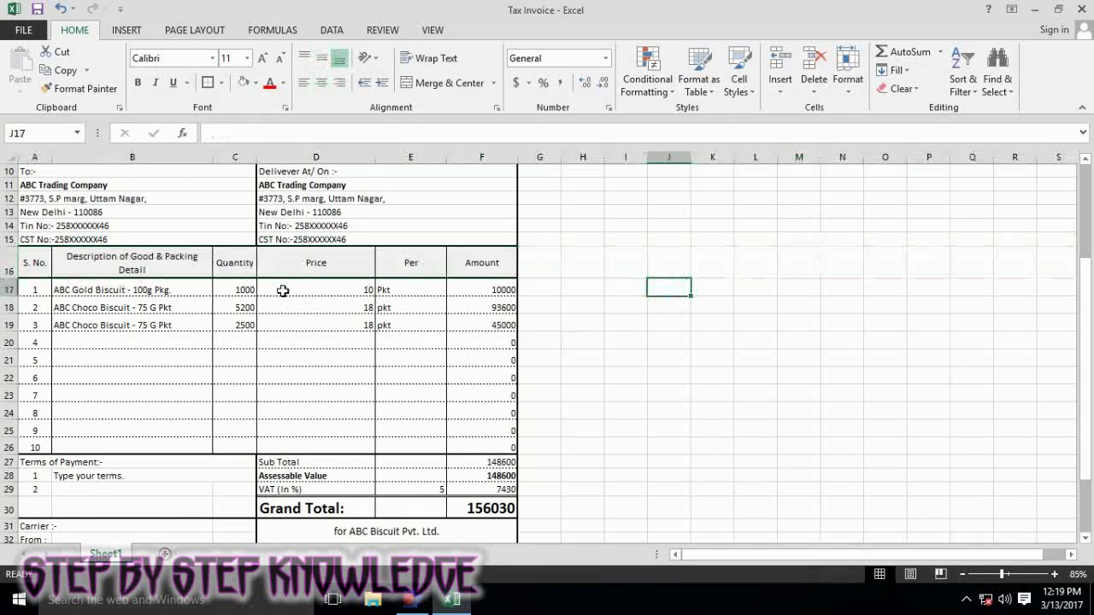
{"action": "left_click", "coordinate": [235, 264]}
{"action": "left_click", "coordinate": [842, 289]}
{"action": "left_click", "coordinate": [321, 264]}
{"action": "left_click", "coordinate": [9, 268]}
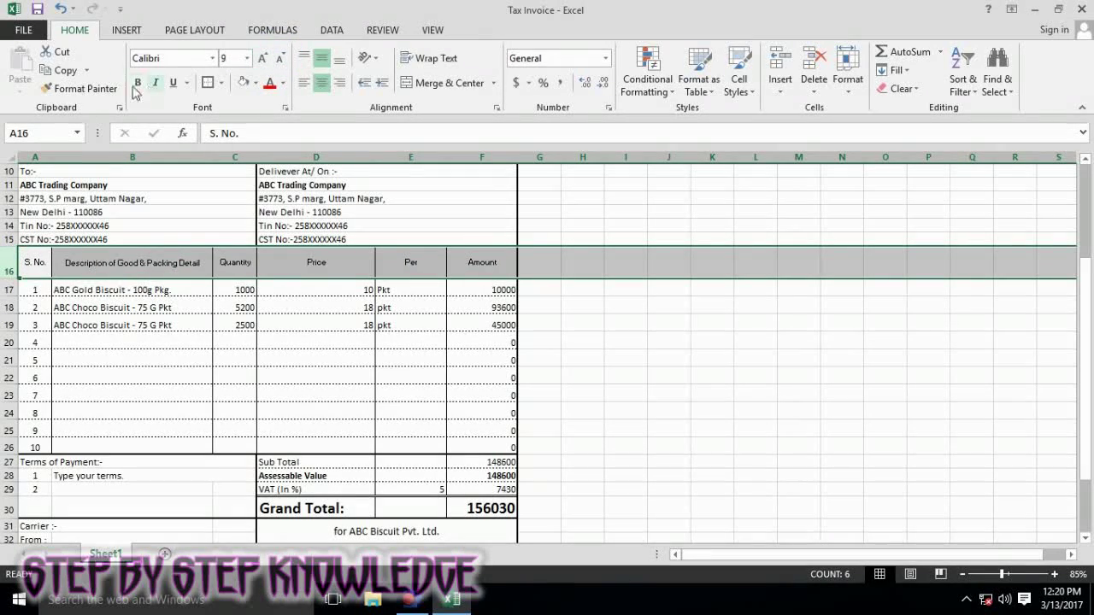
- Set the row 16 headers to Arial Narrow, shrink the B16 text, and widen column B
{"action": "left_click", "coordinate": [212, 57]}
{"action": "scroll", "coordinate": [231, 420], "scroll_direction": "down", "scroll_amount": 1}
{"action": "scroll", "coordinate": [250, 410], "scroll_direction": "up", "scroll_amount": 1}
{"action": "scroll", "coordinate": [248, 410], "scroll_direction": "down", "scroll_amount": 3}
{"action": "scroll", "coordinate": [214, 419], "scroll_direction": "down", "scroll_amount": 3}
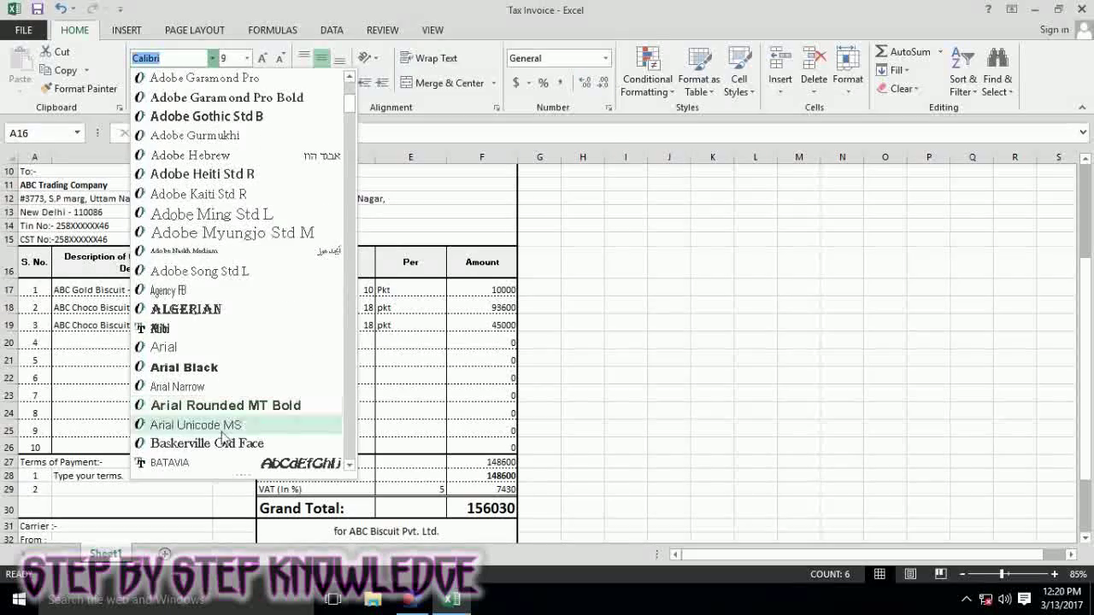
{"action": "left_click", "coordinate": [210, 420]}
{"action": "left_click", "coordinate": [133, 263]}
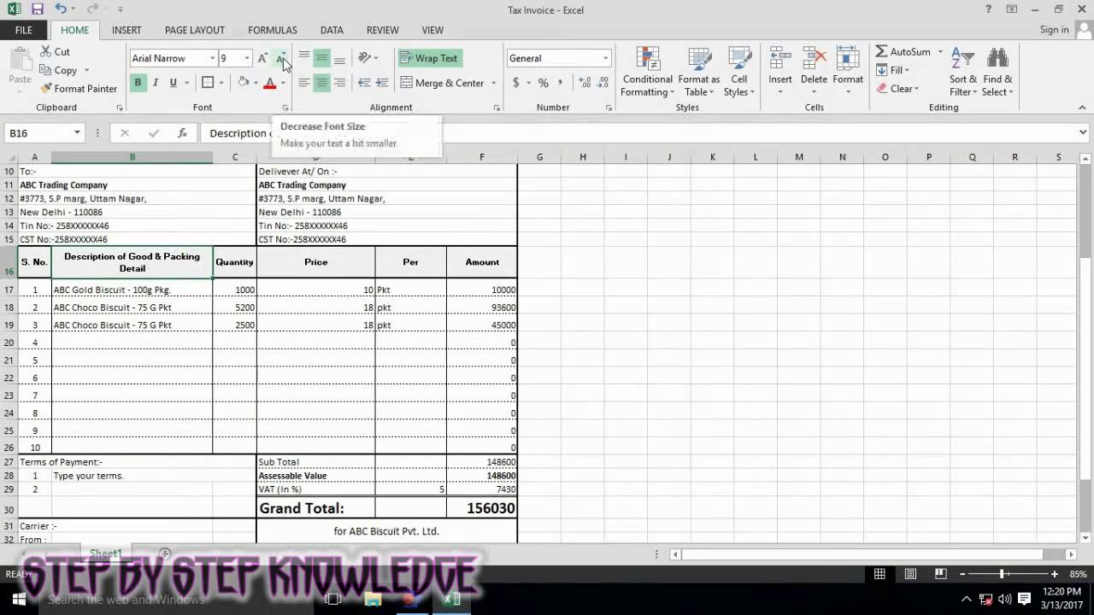
{"action": "left_click", "coordinate": [279, 57]}
{"action": "left_click_drag", "start_coordinate": [213, 160], "coordinate": [224, 161]}
{"action": "left_click", "coordinate": [628, 340]}
- Insert five blank rows into the item table
{"action": "scroll", "coordinate": [105, 252], "scroll_direction": "down", "scroll_amount": 4}
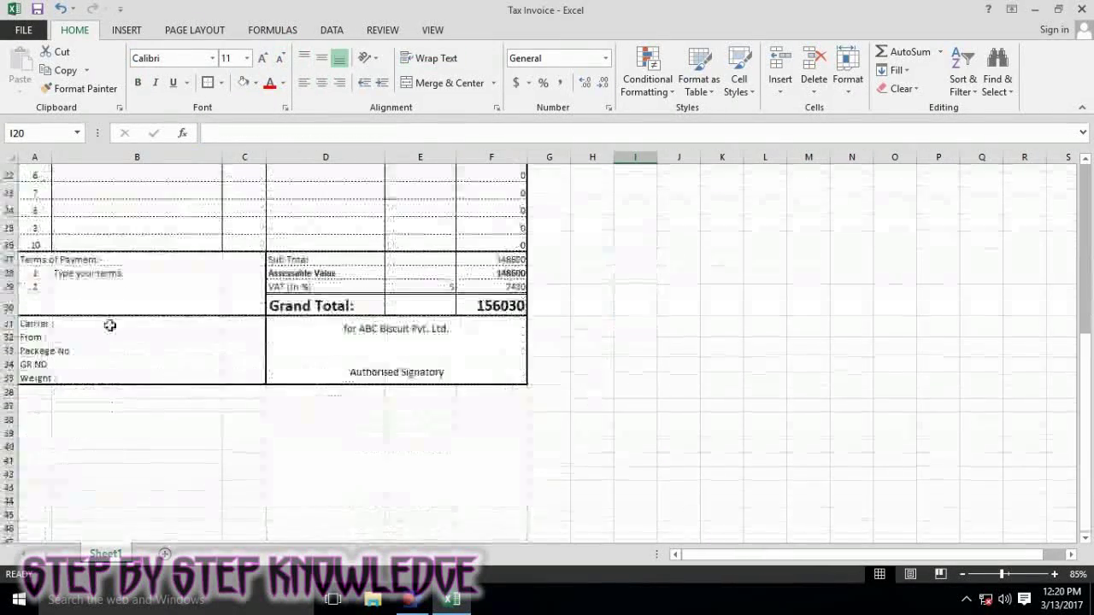
{"action": "left_click_drag", "start_coordinate": [7, 193], "coordinate": [7, 228]}
{"action": "right_click", "coordinate": [7, 227]}
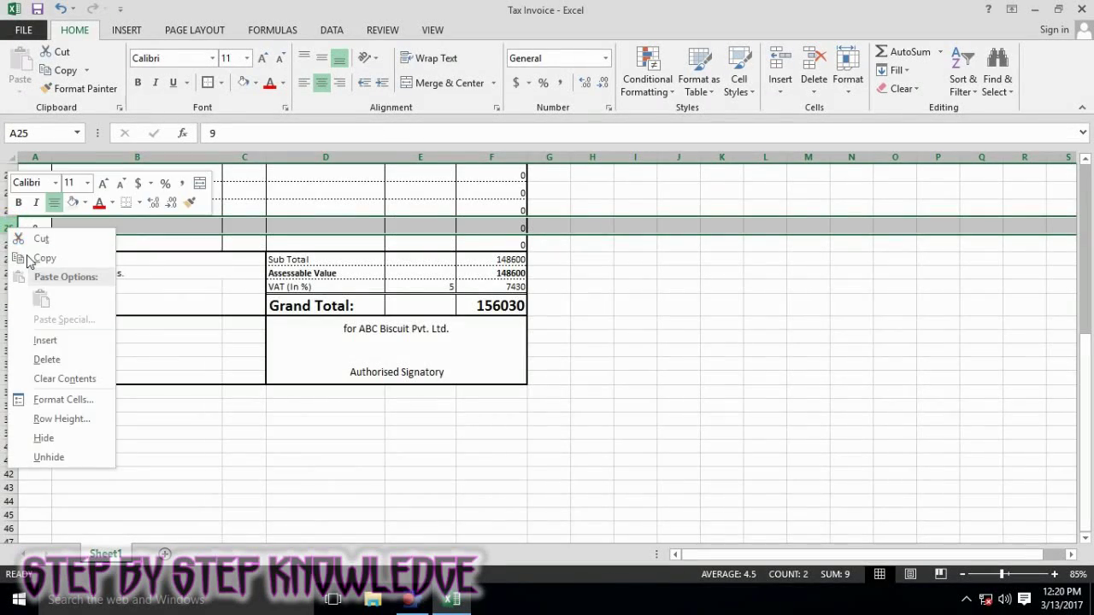
{"action": "left_click", "coordinate": [44, 340]}
{"action": "left_click", "coordinate": [8, 295]}
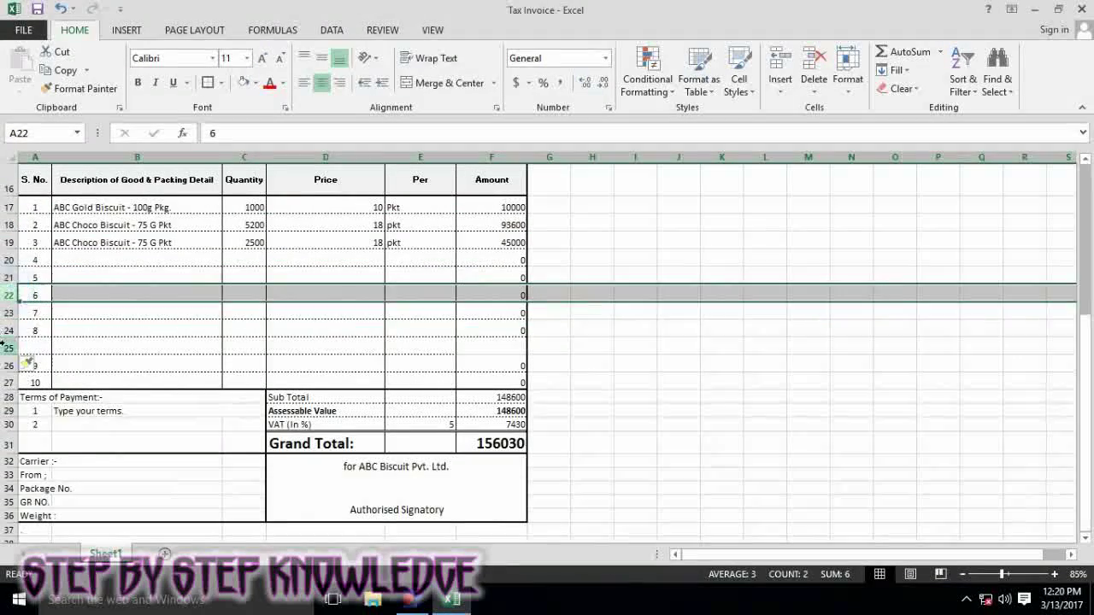
{"action": "left_click_drag", "start_coordinate": [2, 342], "coordinate": [7, 346]}
{"action": "right_click", "coordinate": [7, 347]}
{"action": "left_click", "coordinate": [44, 448]}
- Extend the serial numbers down to 15 and copy the F20 amount formula to row 31
{"action": "left_click_drag", "start_coordinate": [32, 259], "coordinate": [35, 458]}
{"action": "left_click", "coordinate": [513, 261]}
{"action": "left_click_drag", "start_coordinate": [528, 268], "coordinate": [527, 457]}
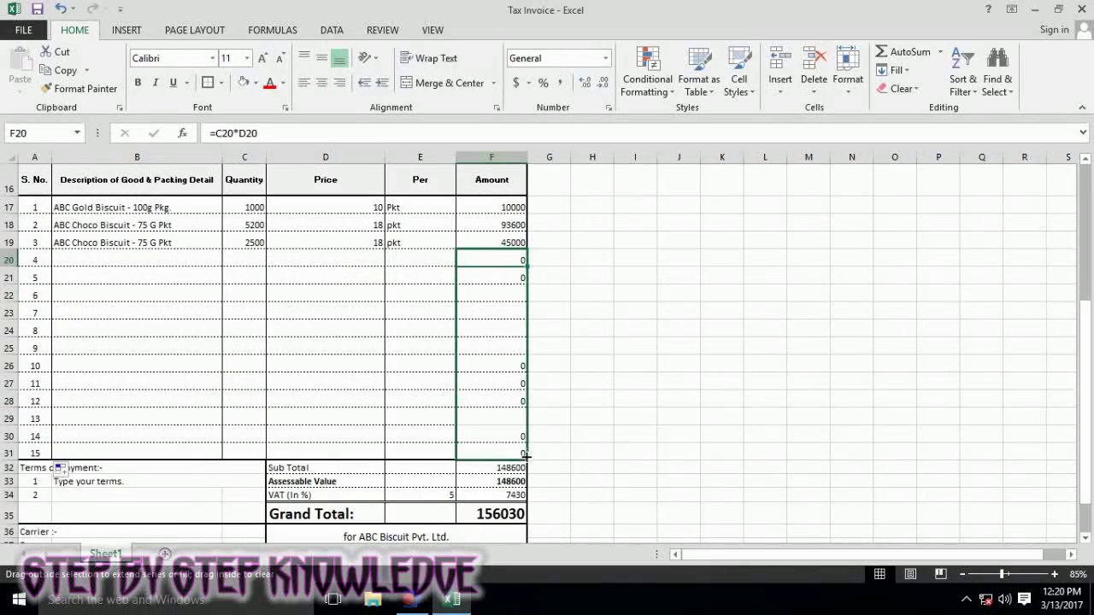
{"action": "left_click", "coordinate": [679, 453]}
{"action": "scroll", "coordinate": [641, 435], "scroll_direction": "down", "scroll_amount": 2}
{"action": "scroll", "coordinate": [454, 415], "scroll_direction": "up", "scroll_amount": 3}
{"action": "scroll", "coordinate": [454, 415], "scroll_direction": "down", "scroll_amount": 2}
- Set the footer rows from Terms of Payment downward to a row height of 20
{"action": "left_click", "coordinate": [9, 400]}
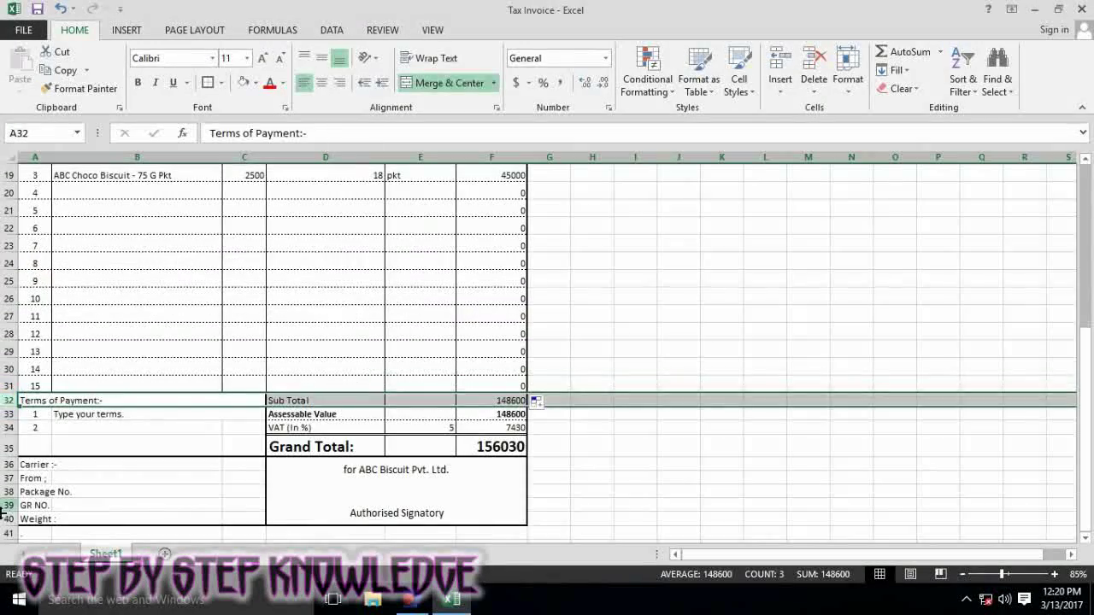
{"action": "left_click_drag", "start_coordinate": [4, 528], "coordinate": [5, 539]}
{"action": "left_click", "coordinate": [848, 85]}
{"action": "left_click", "coordinate": [957, 143]}
{"action": "type", "text": "20"}
{"action": "key", "text": "Return"}
{"action": "scroll", "coordinate": [640, 308], "scroll_direction": "down", "scroll_amount": 4}
{"action": "scroll", "coordinate": [639, 342], "scroll_direction": "up", "scroll_amount": 2}
{"action": "left_click", "coordinate": [647, 386]}
- Make the Grand Total row 35 taller and select the Terms of Payment block A32:C35
{"action": "left_click", "coordinate": [401, 346]}
{"action": "left_click_drag", "start_coordinate": [7, 359], "coordinate": [7, 366]}
{"action": "left_click", "coordinate": [623, 369]}
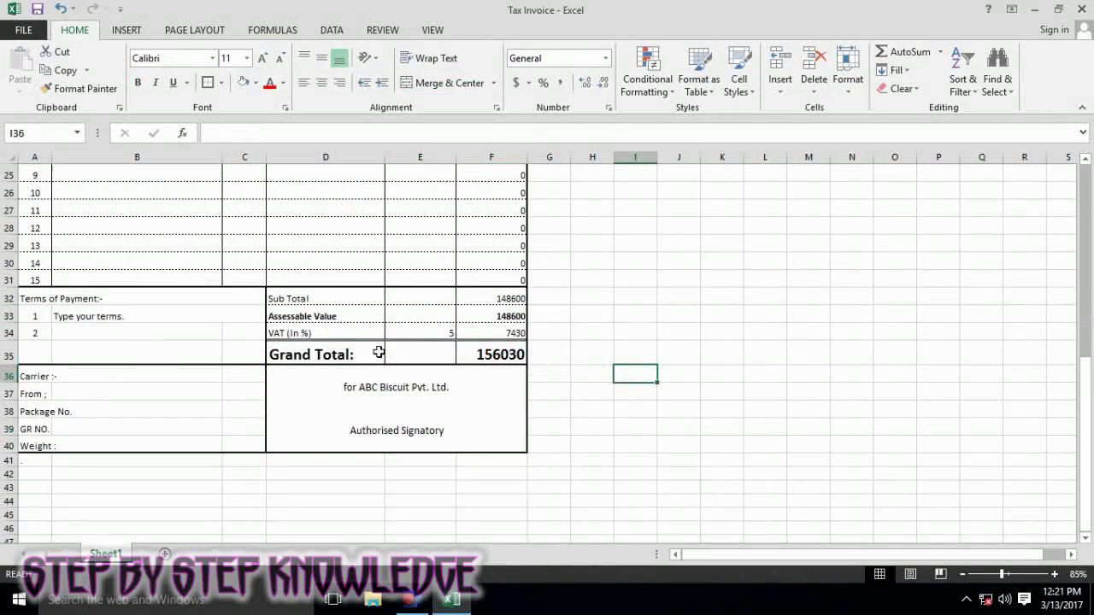
{"action": "left_click", "coordinate": [45, 299]}
{"action": "left_click_drag", "start_coordinate": [44, 299], "coordinate": [32, 342]}
{"action": "left_click", "coordinate": [34, 376]}
- Print the Tax Invoice sheet to Microsoft Print to PDF, fitted on one page, after checking the preview
{"action": "left_click", "coordinate": [24, 30]}
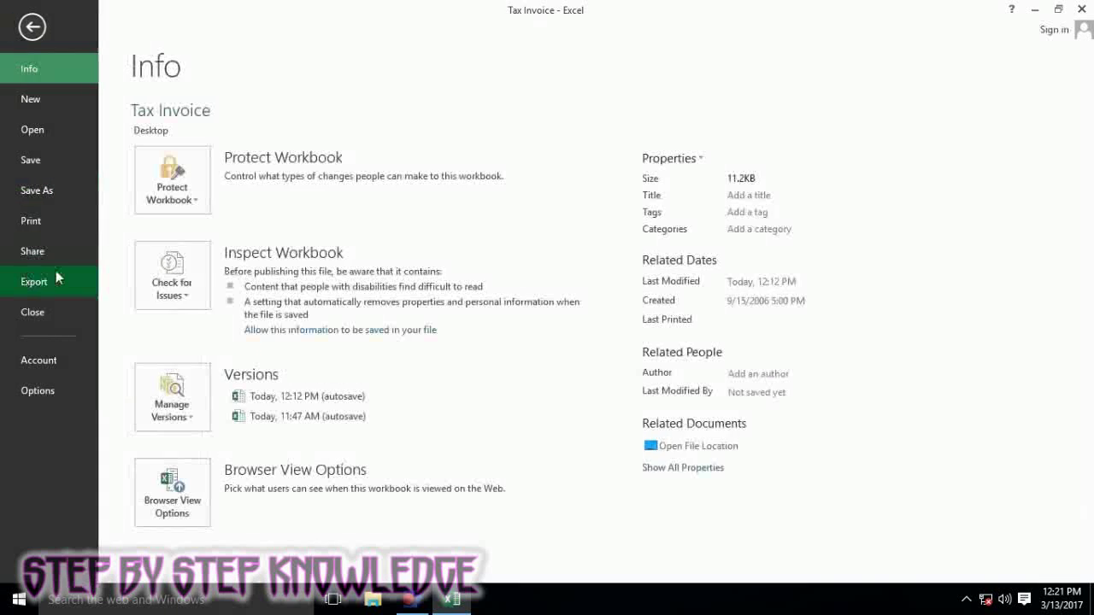
{"action": "left_click", "coordinate": [31, 221]}
{"action": "left_click", "coordinate": [892, 311]}
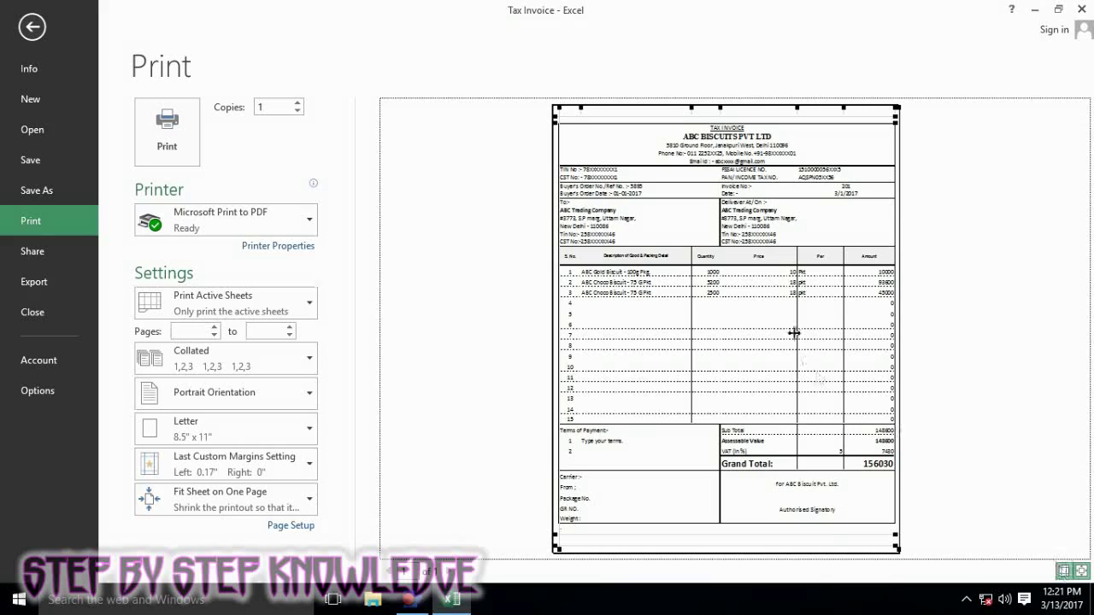
{"action": "left_click", "coordinate": [706, 262]}
{"action": "scroll", "coordinate": [723, 285], "scroll_direction": "down", "scroll_amount": 1}
{"action": "scroll", "coordinate": [738, 283], "scroll_direction": "down", "scroll_amount": 2}
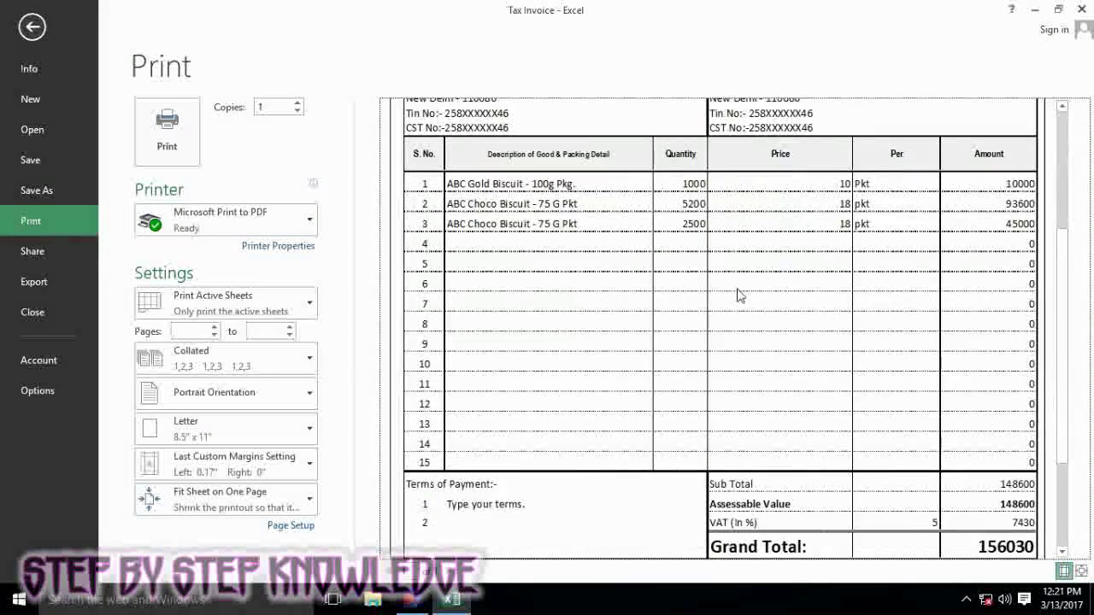
{"action": "scroll", "coordinate": [740, 295], "scroll_direction": "down", "scroll_amount": 3}
{"action": "scroll", "coordinate": [738, 310], "scroll_direction": "up", "scroll_amount": 1}
{"action": "scroll", "coordinate": [739, 315], "scroll_direction": "up", "scroll_amount": 3}
{"action": "scroll", "coordinate": [740, 314], "scroll_direction": "up", "scroll_amount": 2}
{"action": "left_click", "coordinate": [169, 132]}
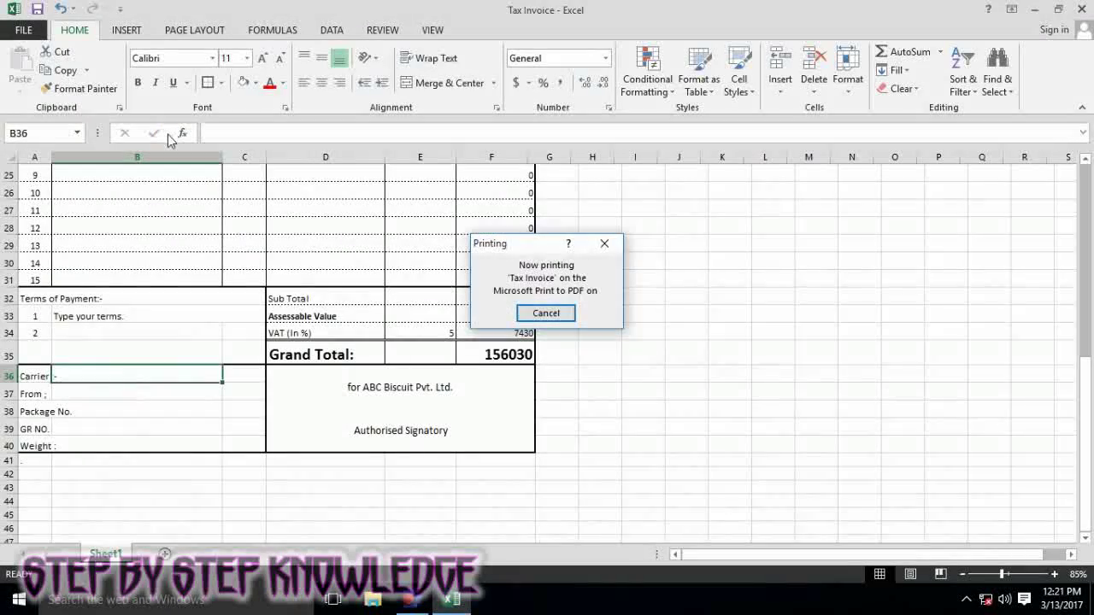
- Save the PDF output as TAX INVOICE on the Desktop and close Excel
{"action": "left_click", "coordinate": [537, 286]}
{"action": "left_click", "coordinate": [879, 473]}
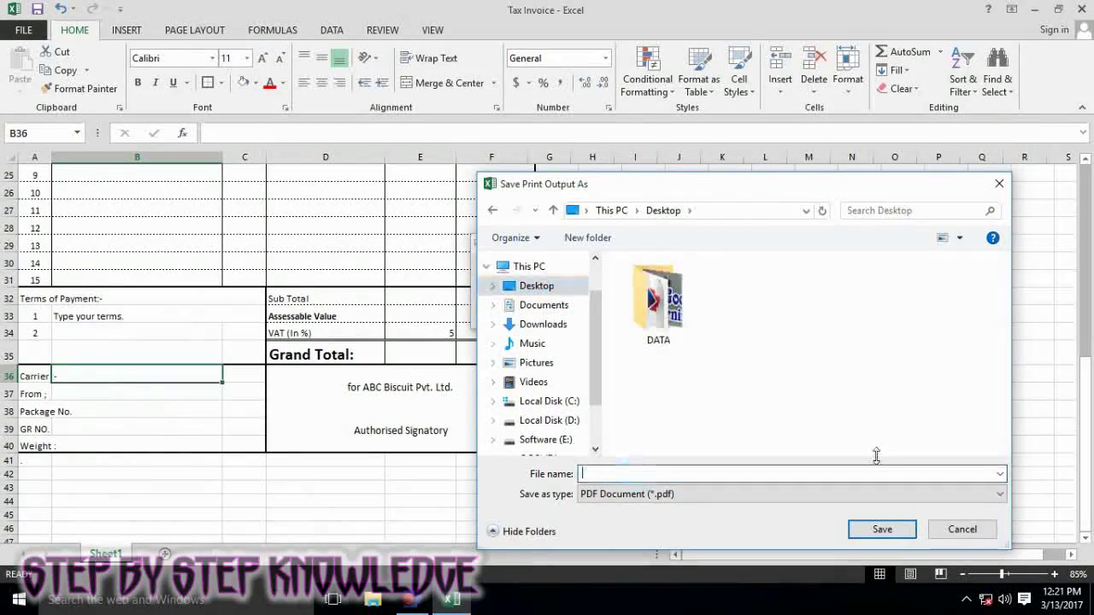
{"action": "type", "text": "TAX INVOICE"}
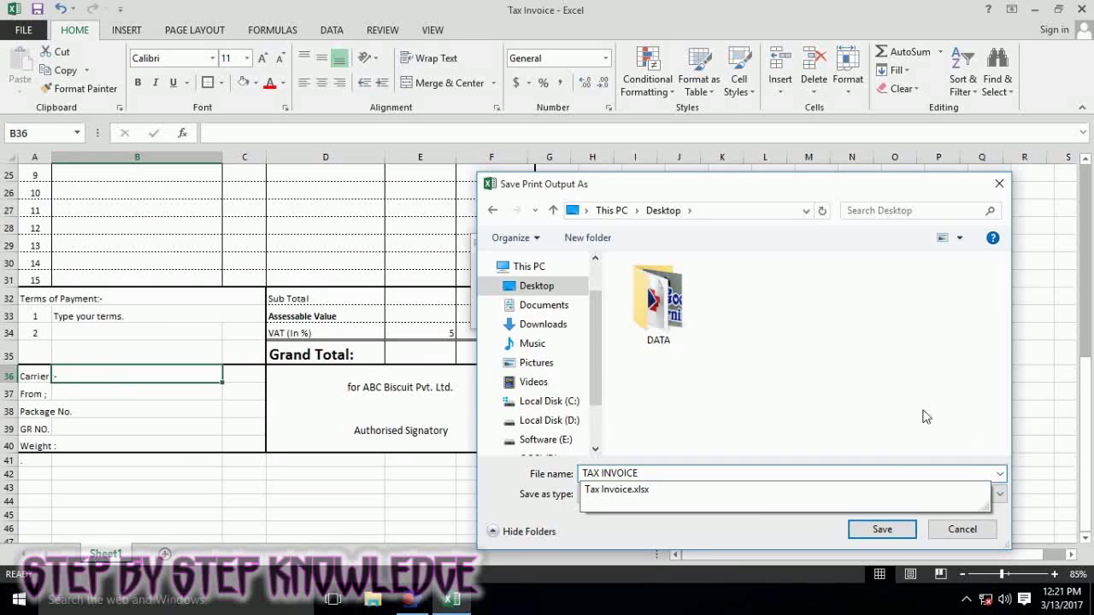
{"action": "left_click", "coordinate": [882, 529]}
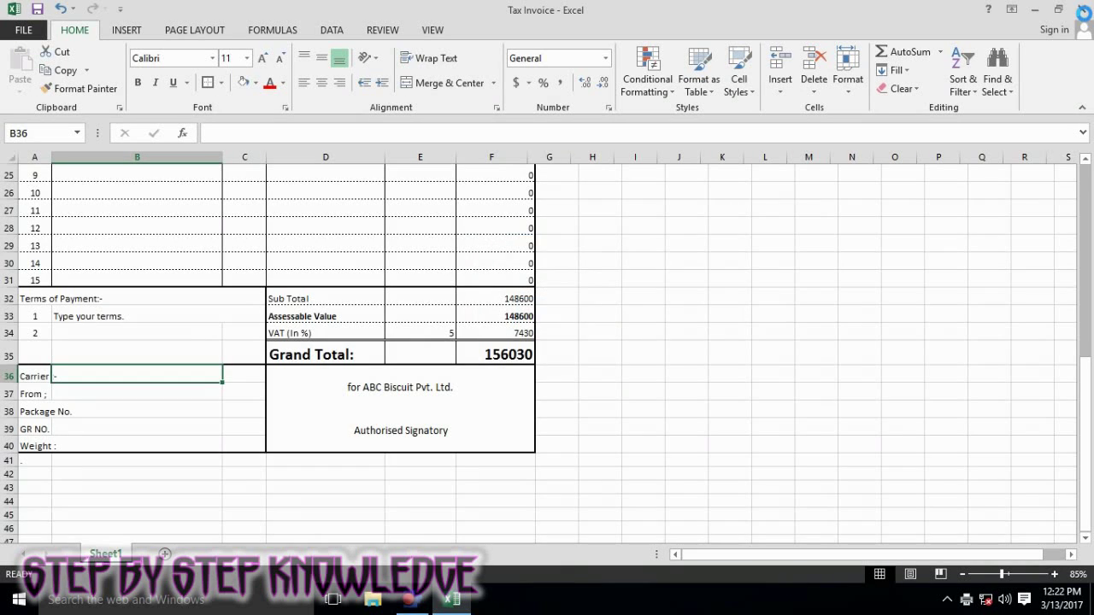
{"action": "left_click", "coordinate": [1082, 9]}
- Answer the save-changes prompt and open TAX INVOICE.pdf from the desktop
{"action": "left_click", "coordinate": [481, 325]}
{"action": "right_click", "coordinate": [34, 256]}
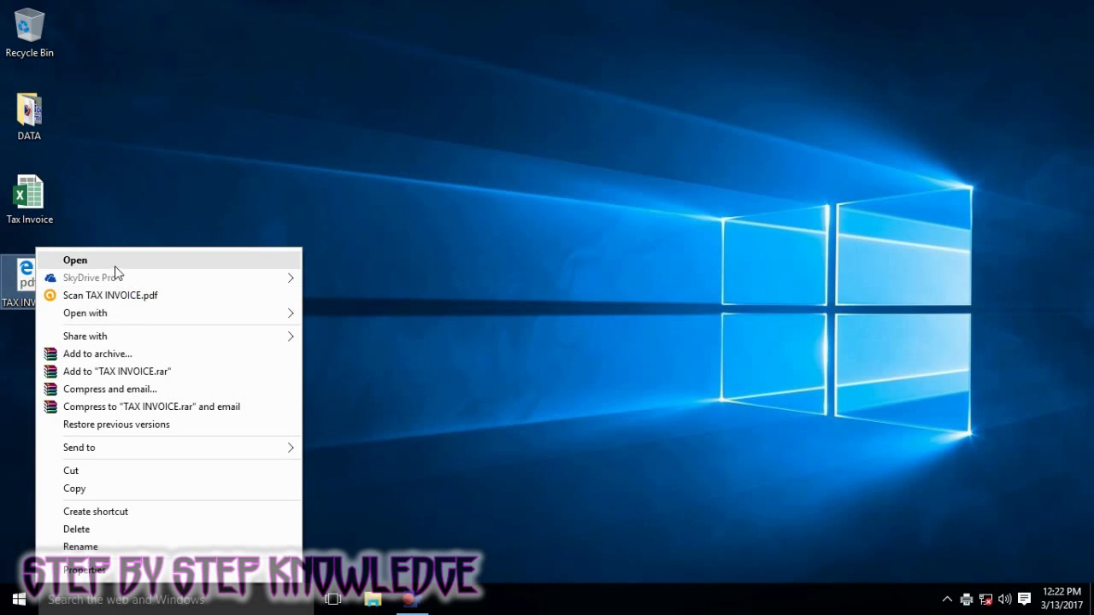
{"action": "left_click", "coordinate": [115, 265]}
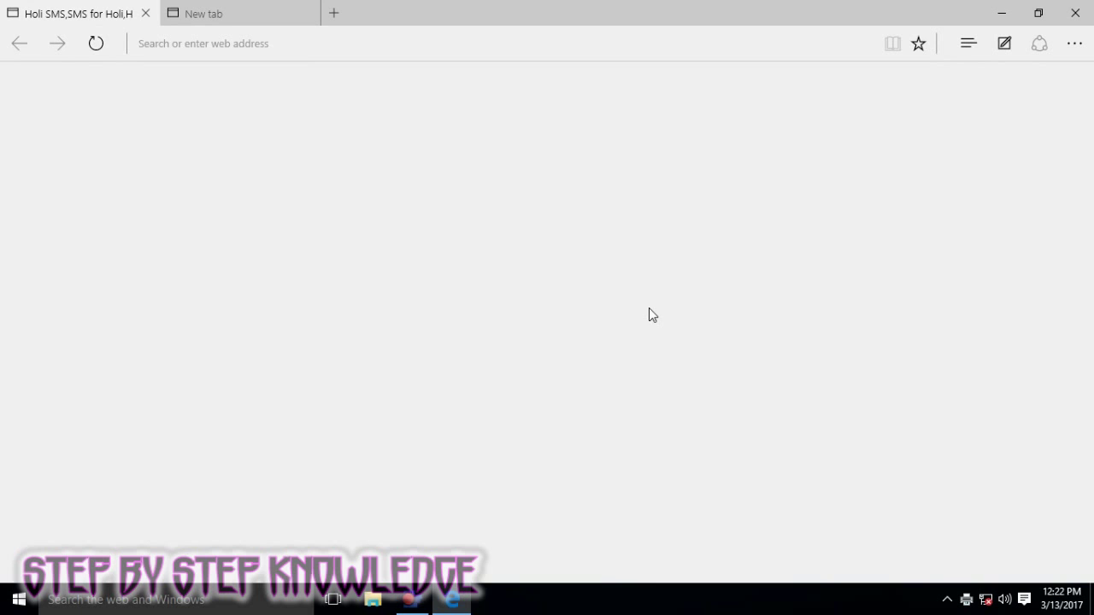
- Close the unrelated Holi SMS tab so the TAX INVOICE PDF is in view
{"action": "left_click", "coordinate": [146, 13]}
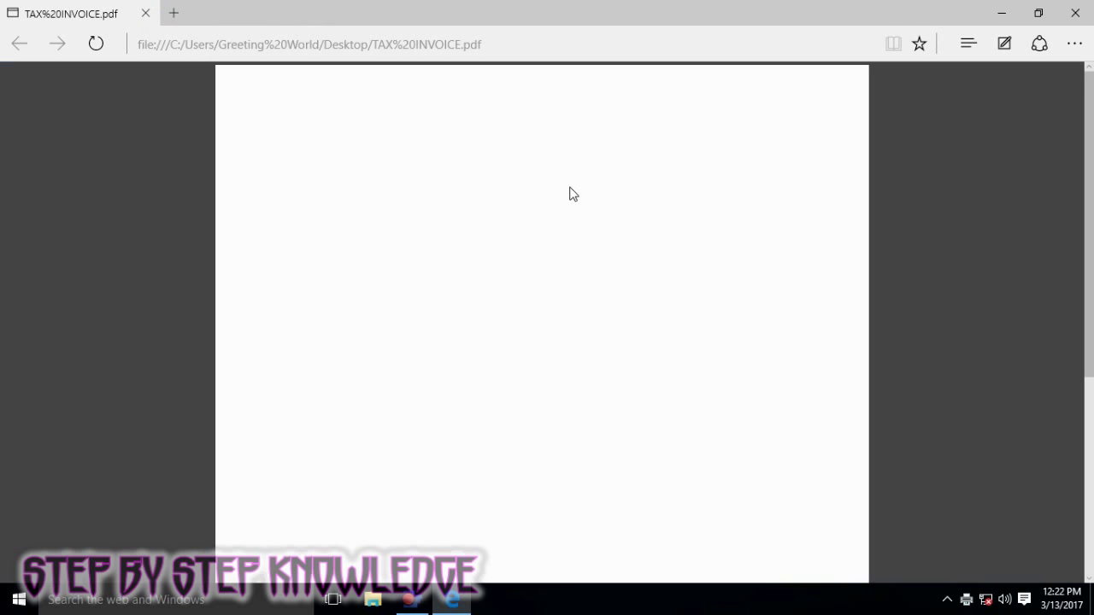
{"action": "scroll", "coordinate": [577, 206], "scroll_direction": "down", "scroll_amount": 5}
{"action": "scroll", "coordinate": [584, 247], "scroll_direction": "up", "scroll_amount": 1}
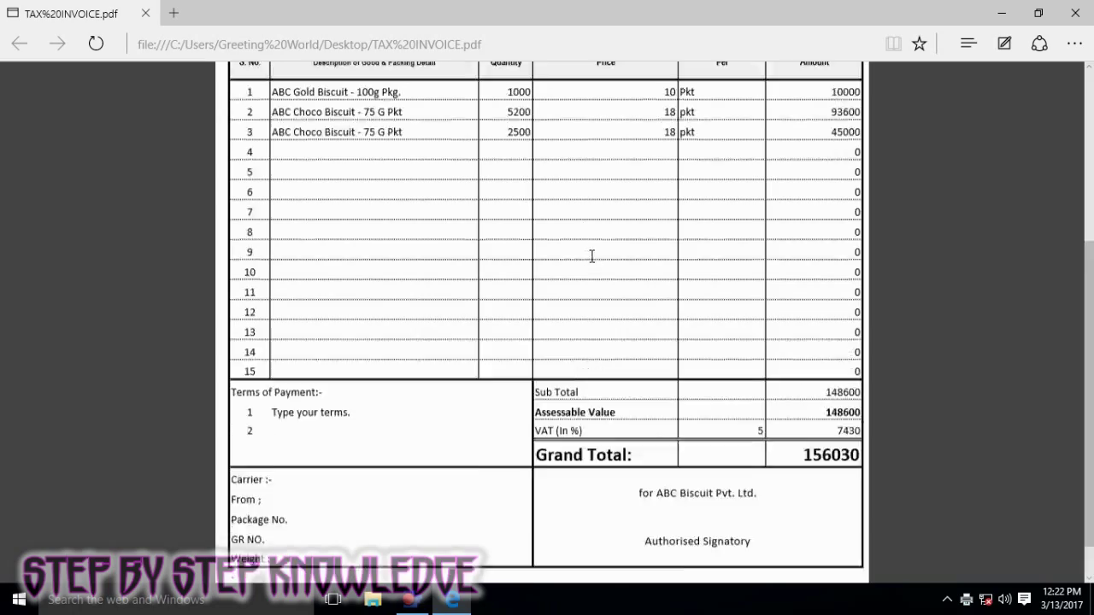
{"action": "scroll", "coordinate": [589, 252], "scroll_direction": "up", "scroll_amount": 3}
- Scroll through the PDF to check the ABC BISCUITS PVT LTD header, three items and Grand Total 156030
{"action": "scroll", "coordinate": [589, 243], "scroll_direction": "down", "scroll_amount": 5}
{"action": "scroll", "coordinate": [581, 229], "scroll_direction": "up", "scroll_amount": 3}
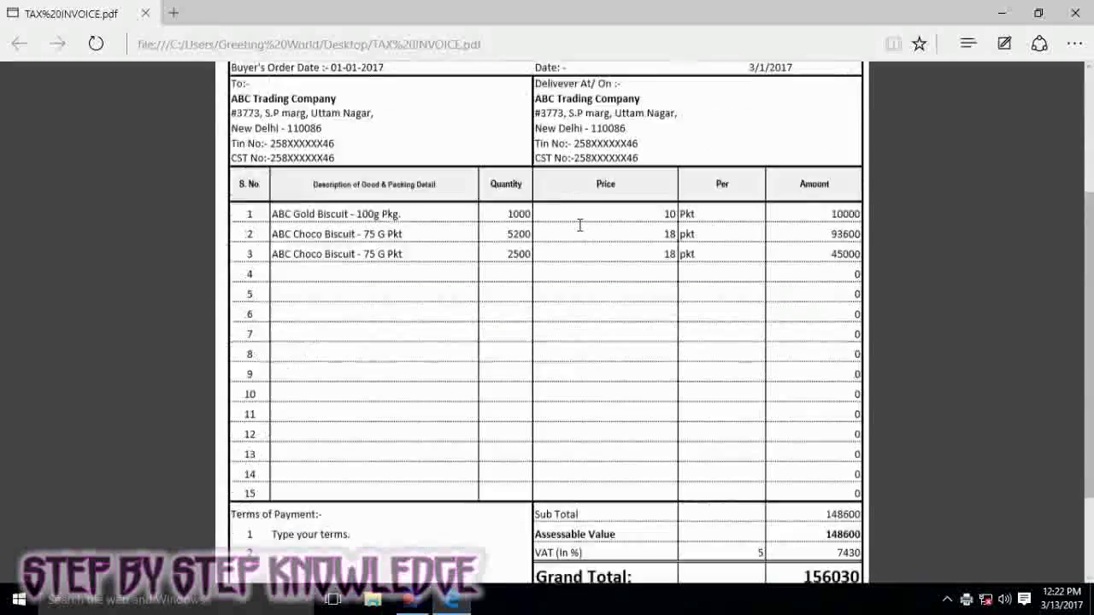
{"action": "scroll", "coordinate": [579, 225], "scroll_direction": "up", "scroll_amount": 1}
{"action": "scroll", "coordinate": [581, 225], "scroll_direction": "down", "scroll_amount": 1}
{"action": "scroll", "coordinate": [582, 228], "scroll_direction": "down", "scroll_amount": 1}
{"action": "scroll", "coordinate": [581, 229], "scroll_direction": "down", "scroll_amount": 2}
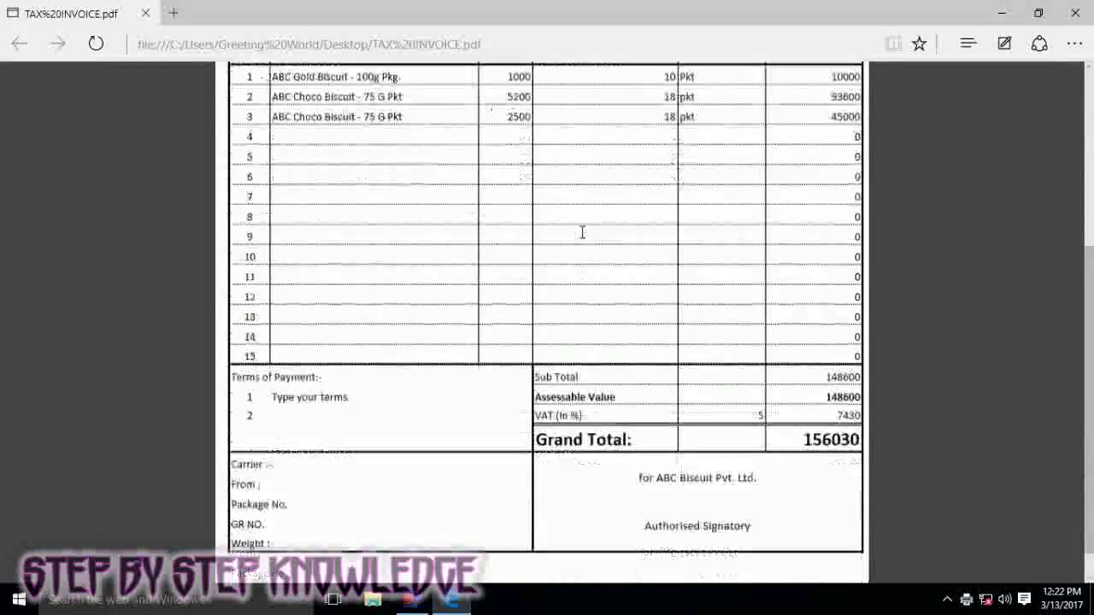
{"action": "scroll", "coordinate": [581, 229], "scroll_direction": "up", "scroll_amount": 3}
{"action": "scroll", "coordinate": [581, 229], "scroll_direction": "down", "scroll_amount": 2}
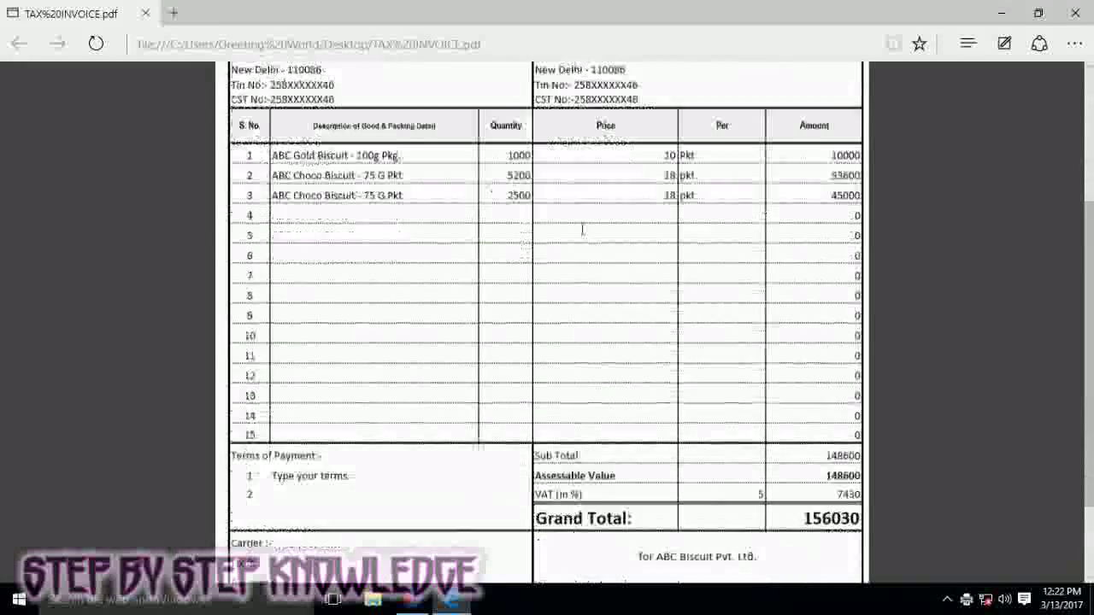
{"action": "scroll", "coordinate": [583, 229], "scroll_direction": "down", "scroll_amount": 1}
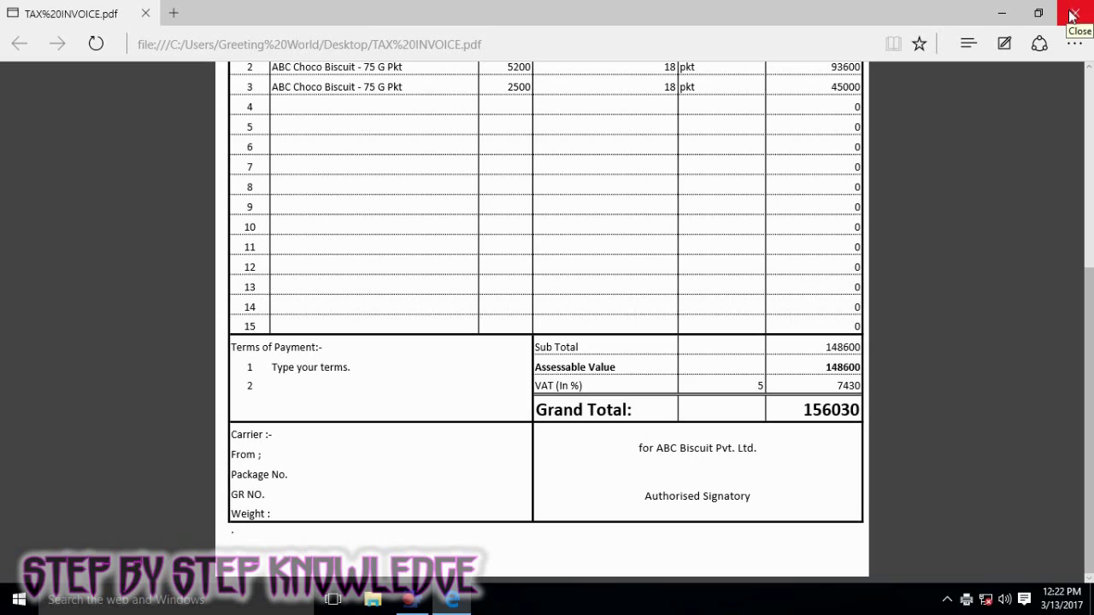
{"action": "scroll", "coordinate": [840, 127], "scroll_direction": "up", "scroll_amount": 3}
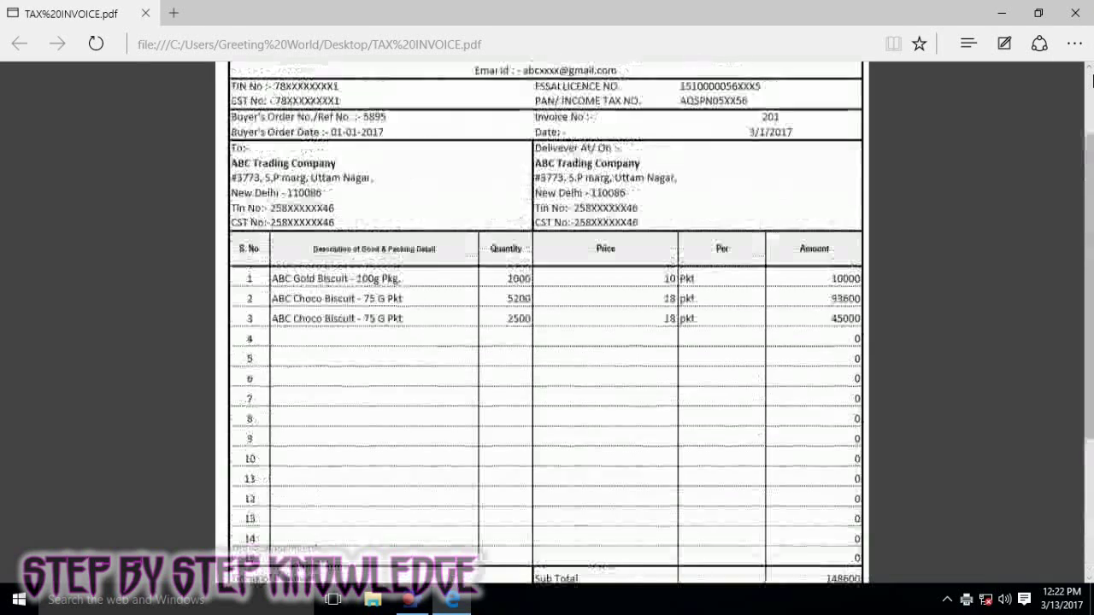
{"action": "scroll", "coordinate": [825, 158], "scroll_direction": "down", "scroll_amount": 1}
{"action": "scroll", "coordinate": [817, 176], "scroll_direction": "up", "scroll_amount": 1}
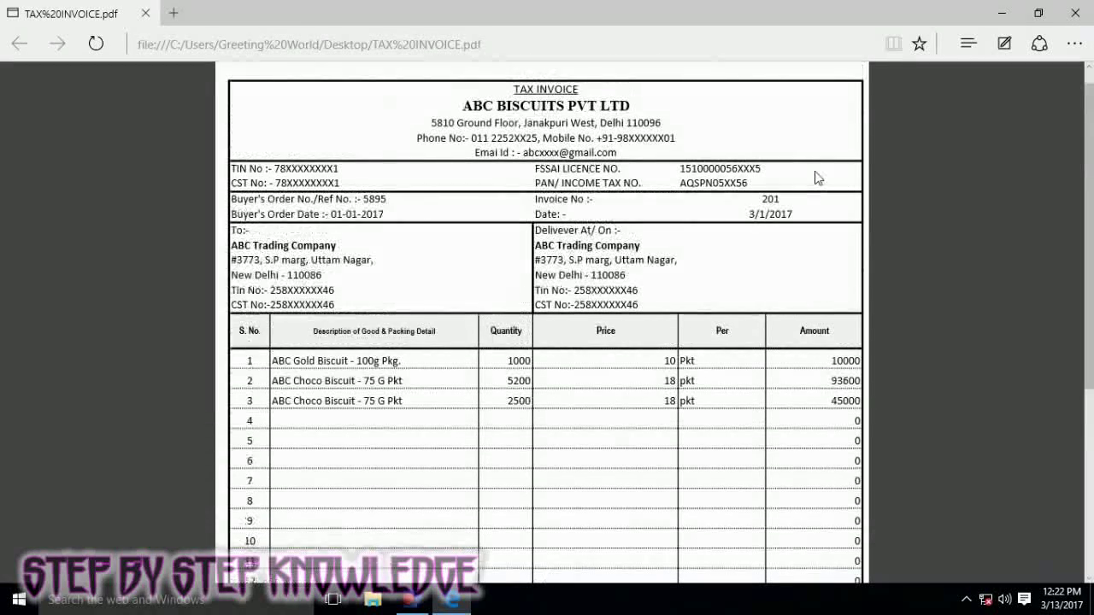